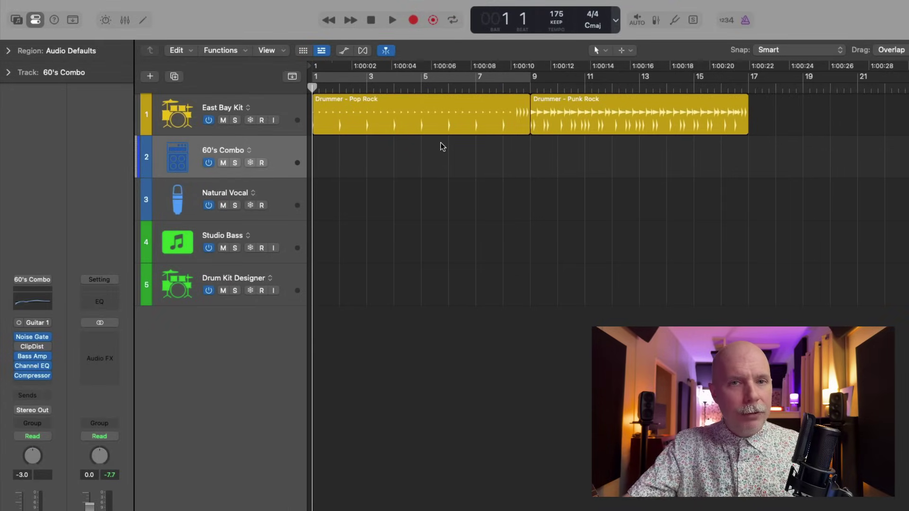
Step: Play and stop the drummer track twice, leaving the playhead at bar 4
key("space")
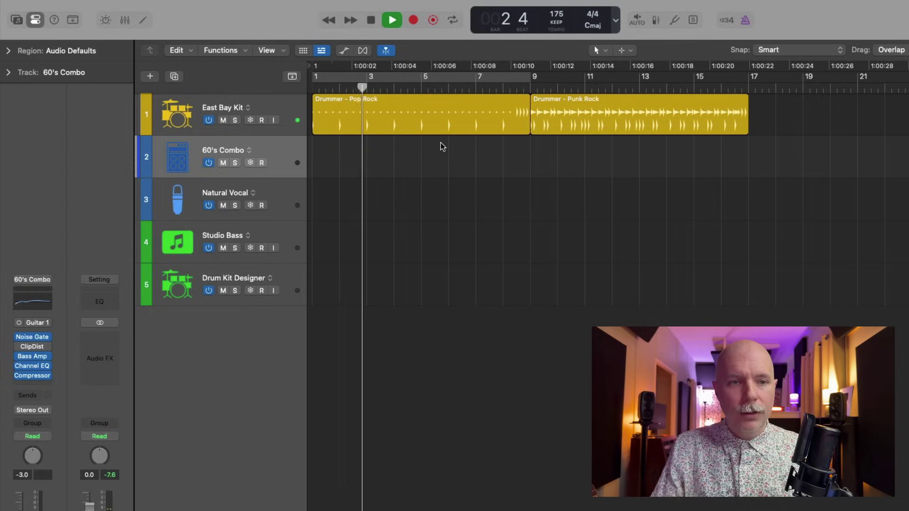
key("space")
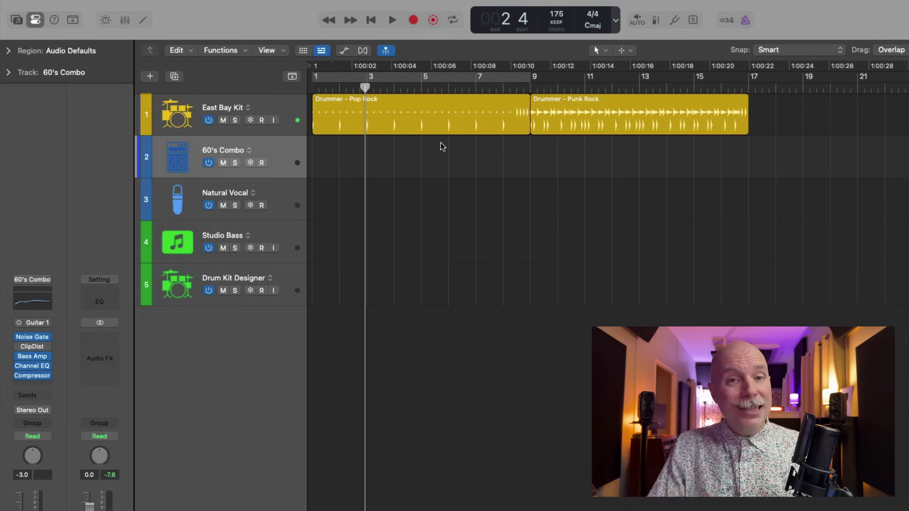
key("space")
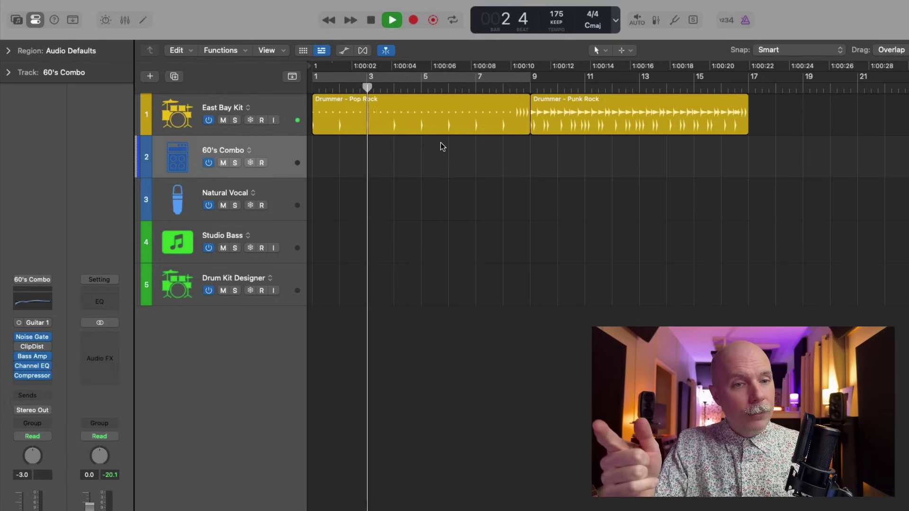
key("space")
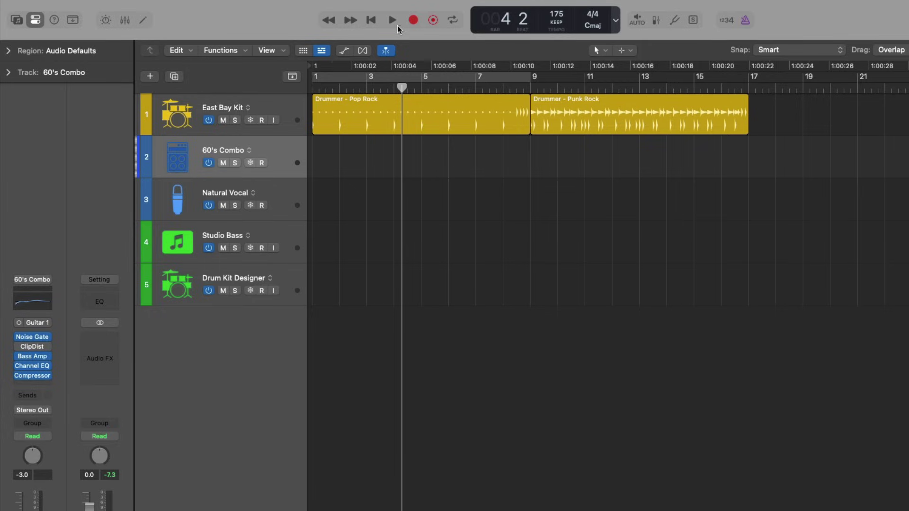
Step: Set playback to start from the Last Locate Position and return to the project start
right_click(397, 24)
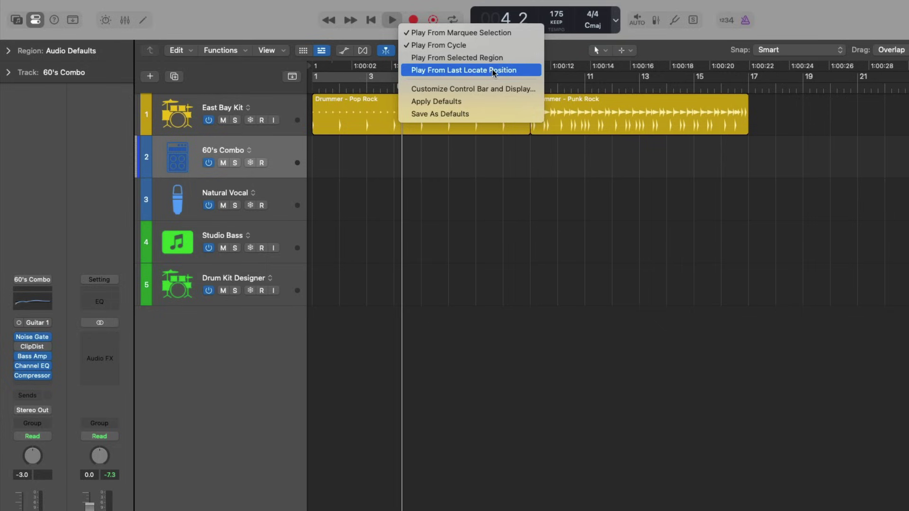
left_click(518, 70)
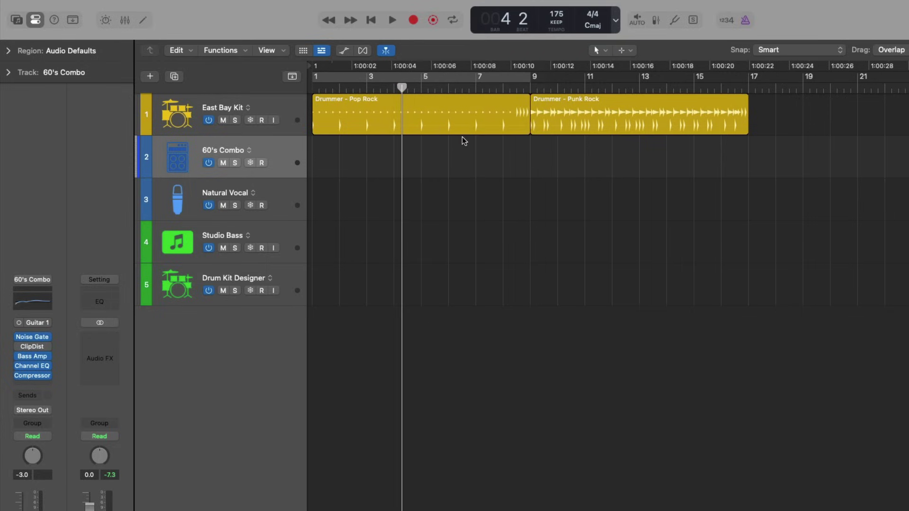
key("Return")
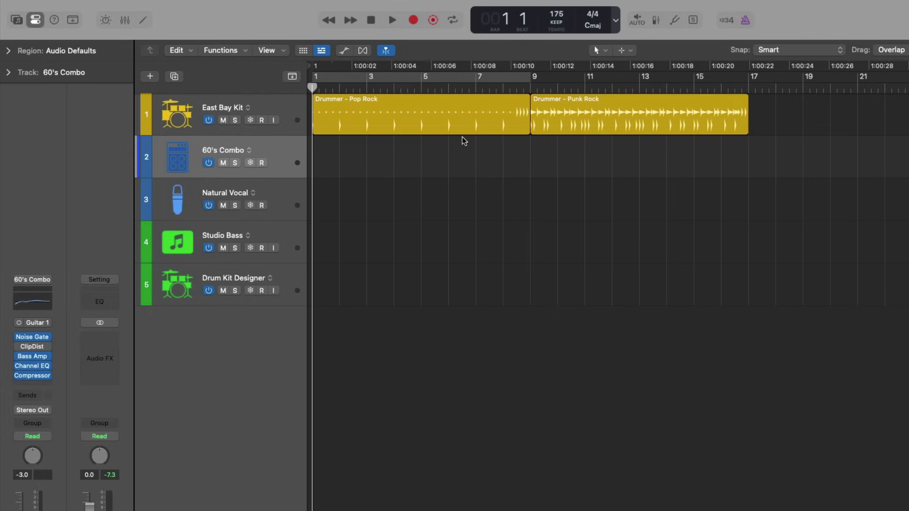
Step: Locate bar 5 and play and stop the drums from there
left_click(476, 87)
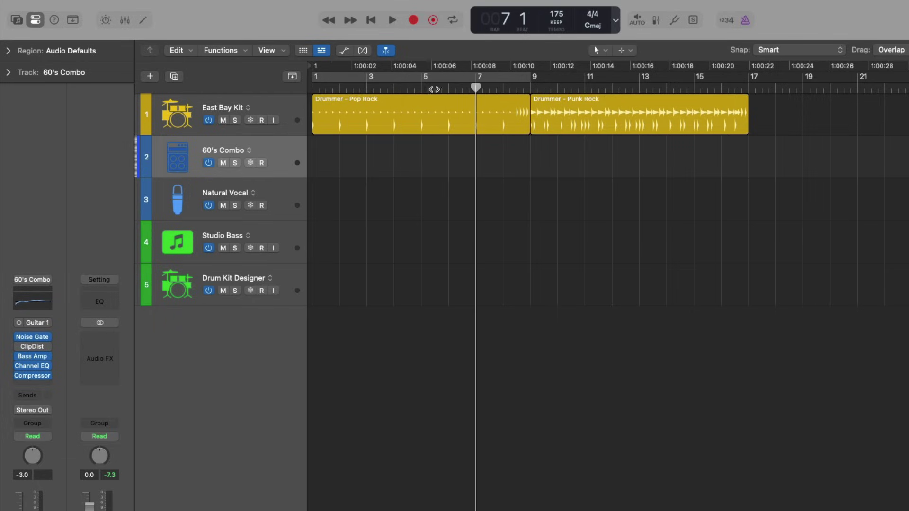
left_click(421, 89)
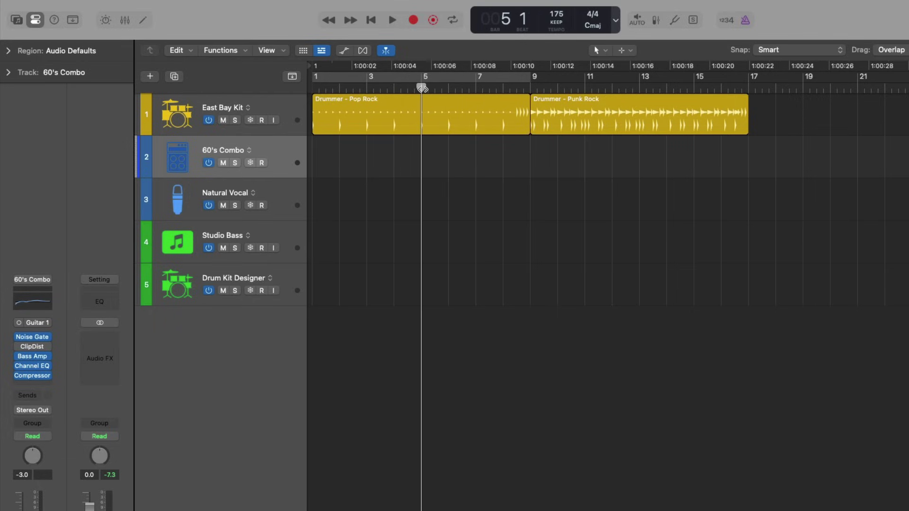
key("space")
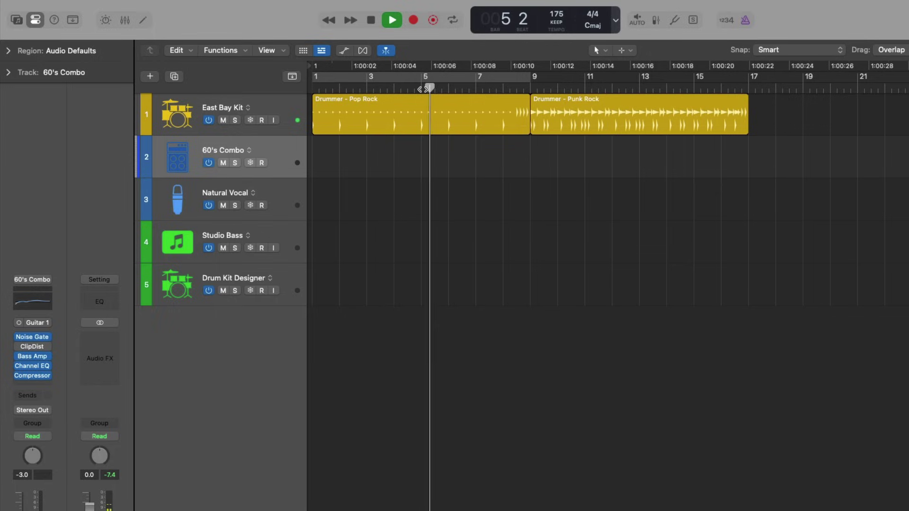
key("space")
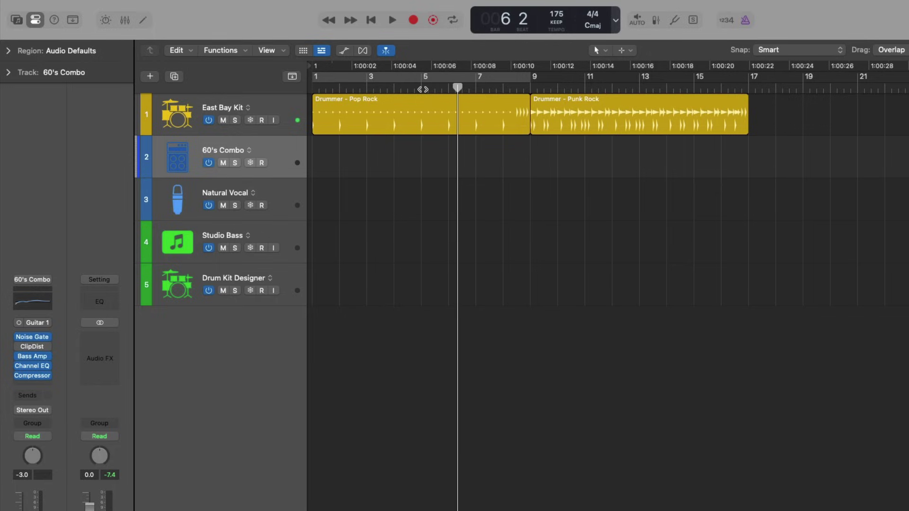
left_click(421, 88)
key("space")
key("space")
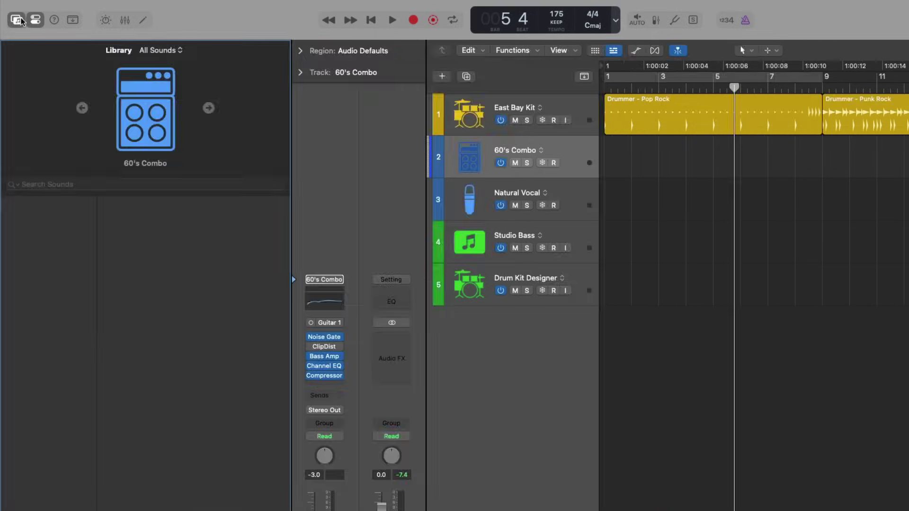
left_click(21, 20)
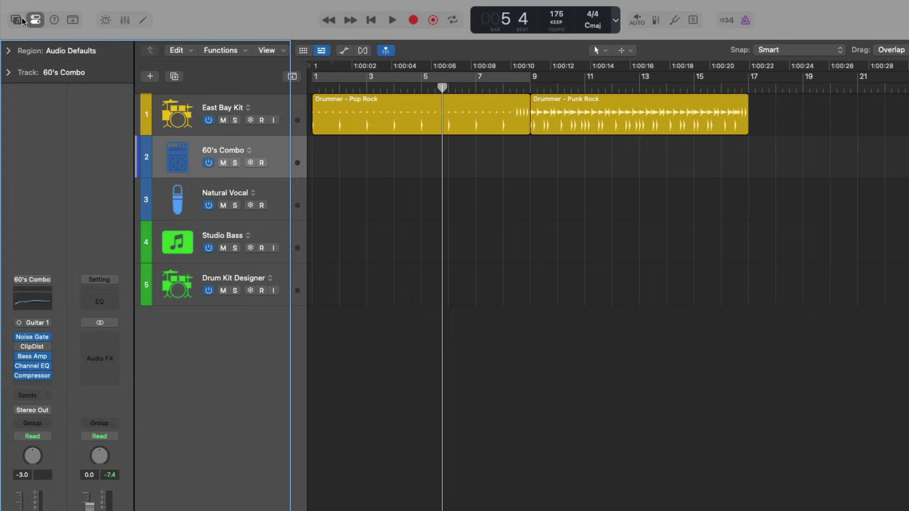
left_click(21, 20)
left_click(55, 21)
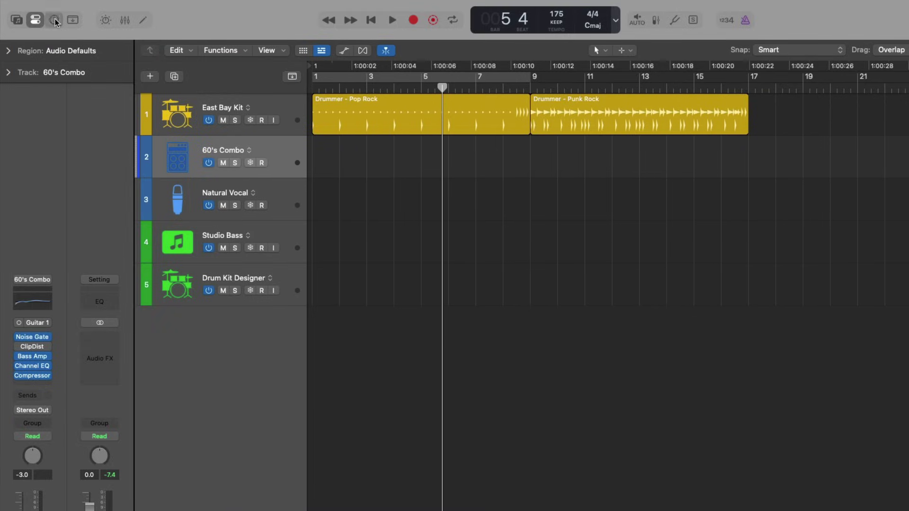
left_click(55, 20)
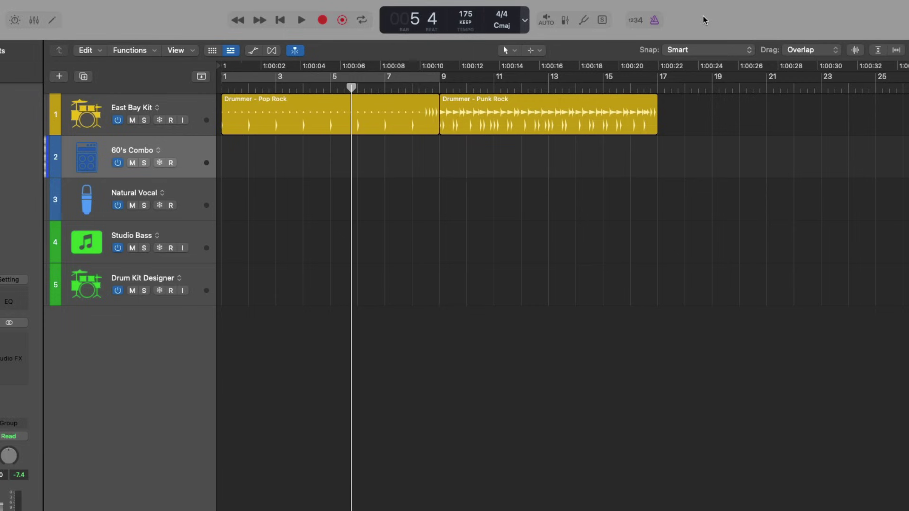
Step: In Customize Control Bar and Display, tick Software Monitoring and Low Latency Monitoring Mode
right_click(704, 20)
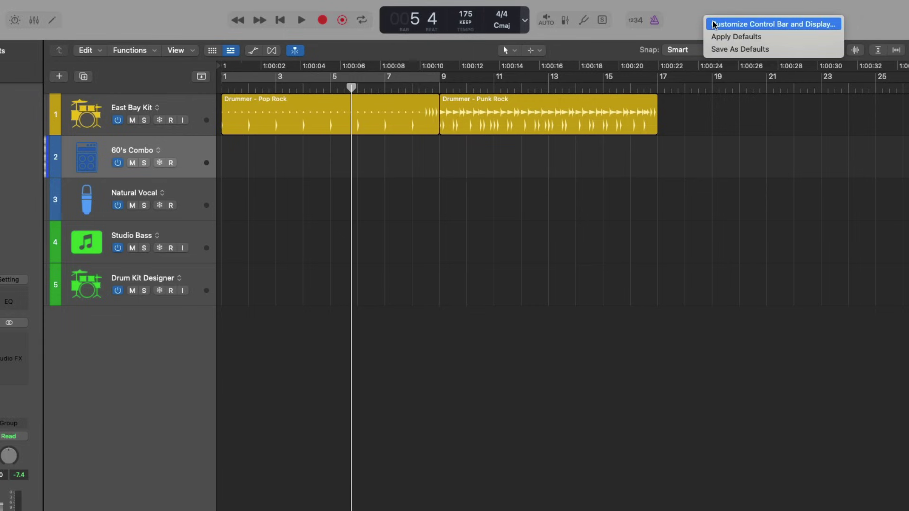
left_click(714, 24)
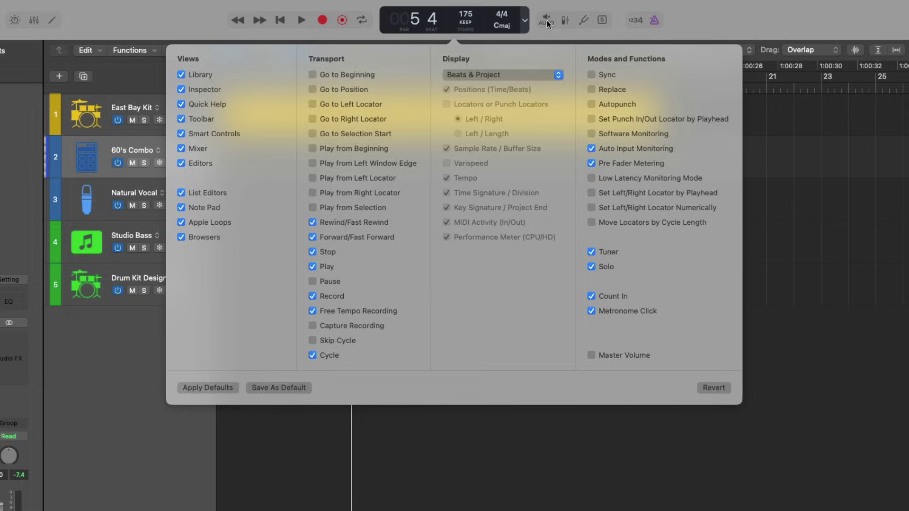
left_click(525, 20)
left_click(524, 20)
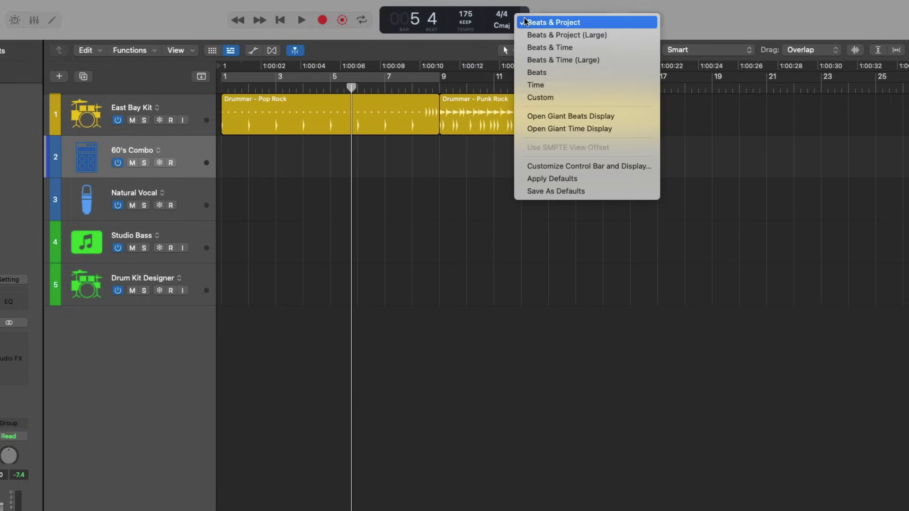
left_click(522, 166)
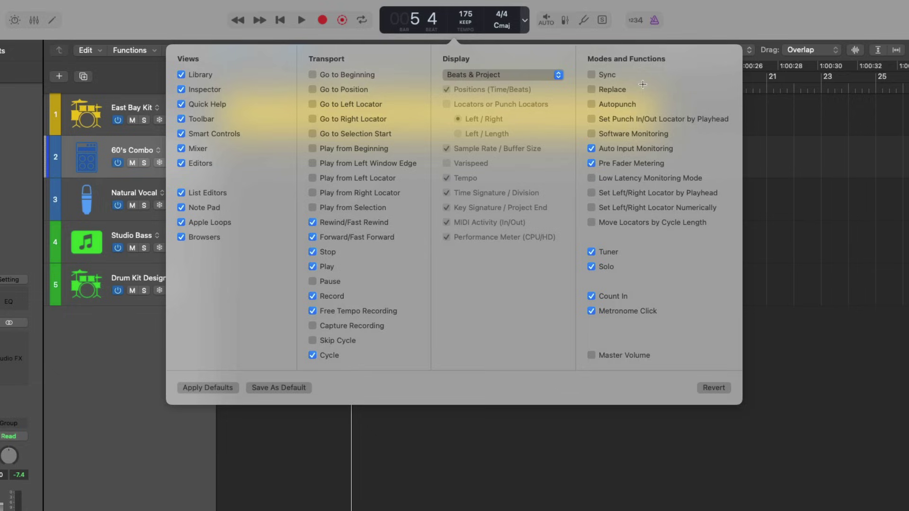
left_click(606, 136)
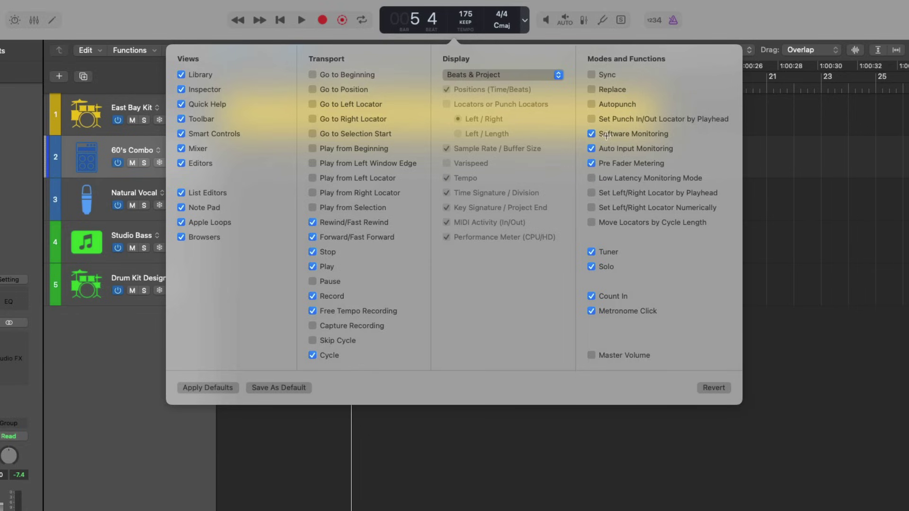
left_click(605, 178)
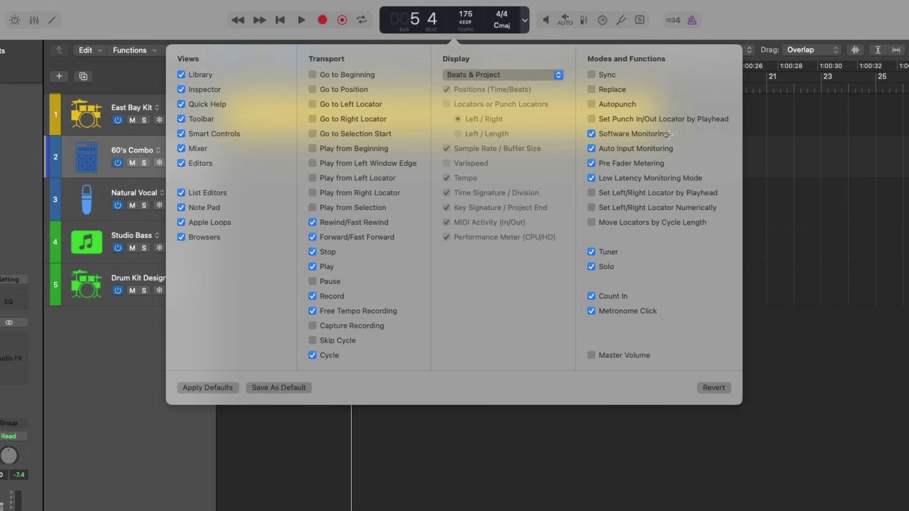
left_click(700, 33)
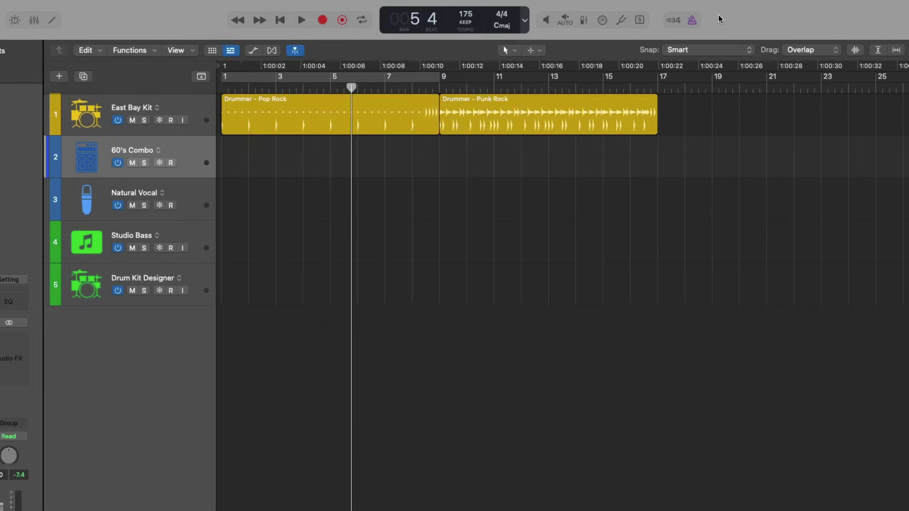
Step: Toggle Low Latency Monitoring on and off, then switch on the tuner
left_click(545, 21)
left_click(544, 22)
left_click(601, 20)
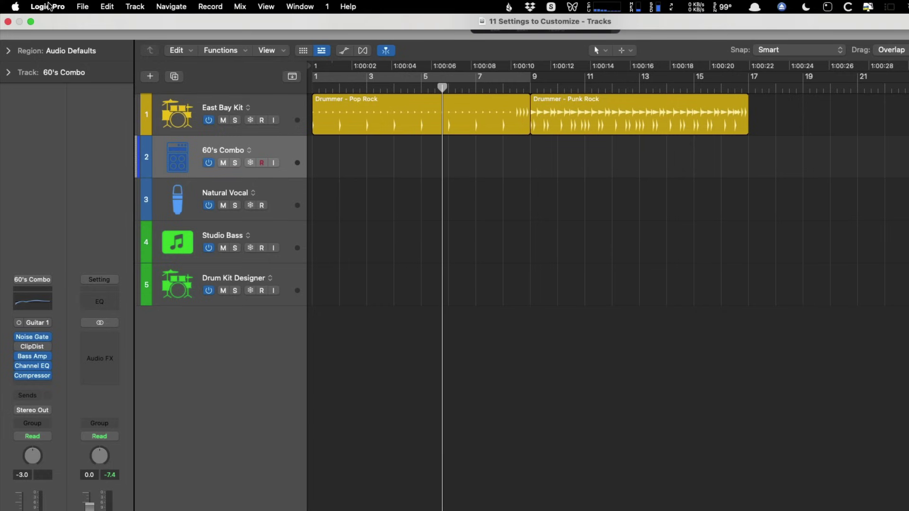
left_click(49, 6)
mouse_move(52, 41)
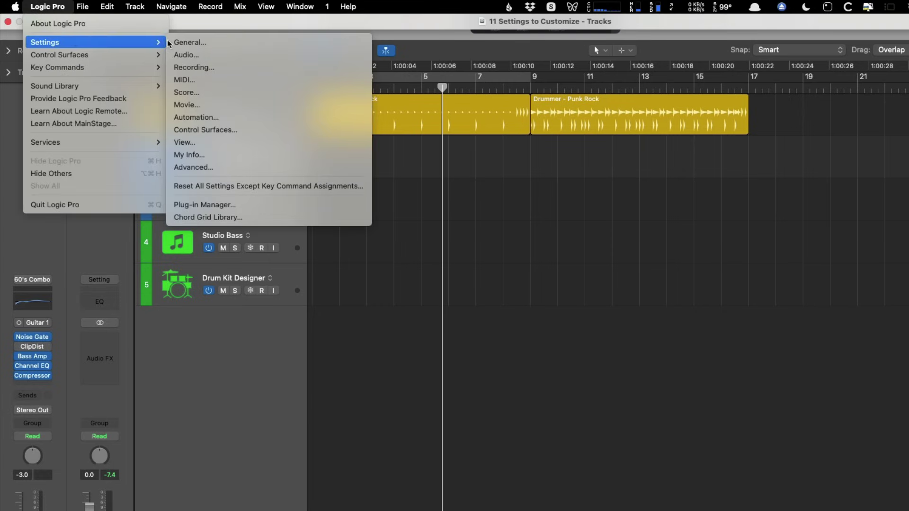
left_click(179, 55)
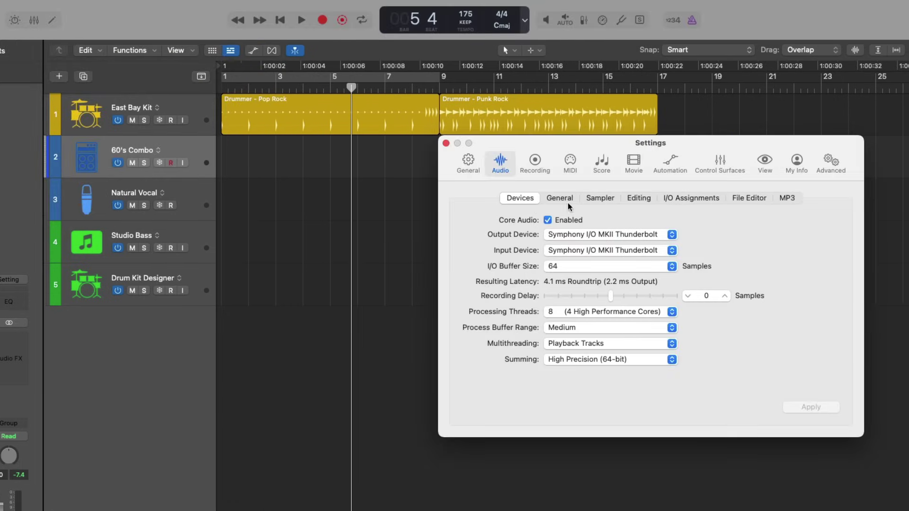
left_click(560, 198)
left_click(585, 266)
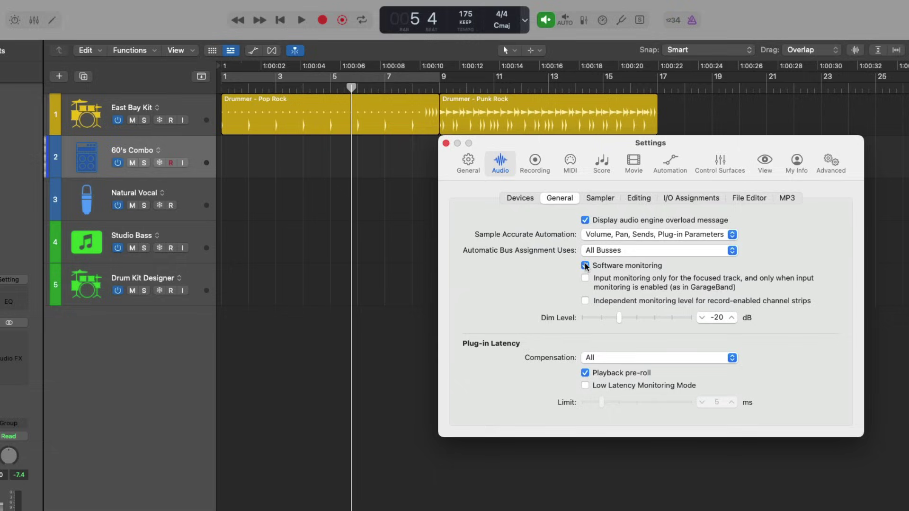
left_click(585, 265)
left_click(586, 386)
left_click(586, 385)
left_click(446, 144)
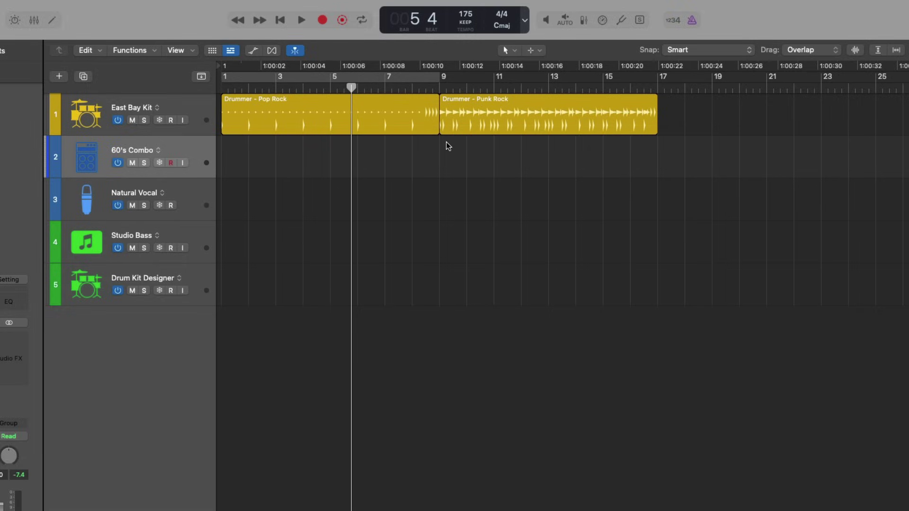
Step: Choose the Custom LCD display layout to show sample rate 48 and buffer size 64
left_click(525, 22)
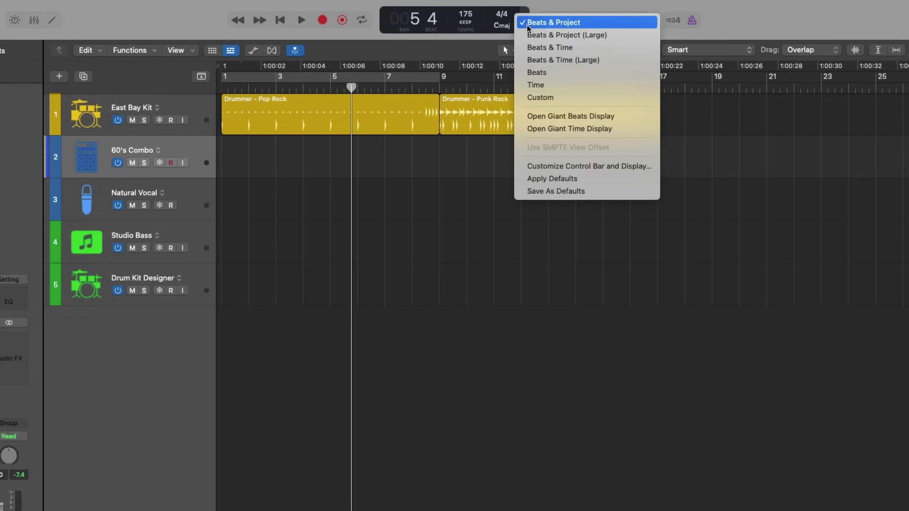
left_click(544, 166)
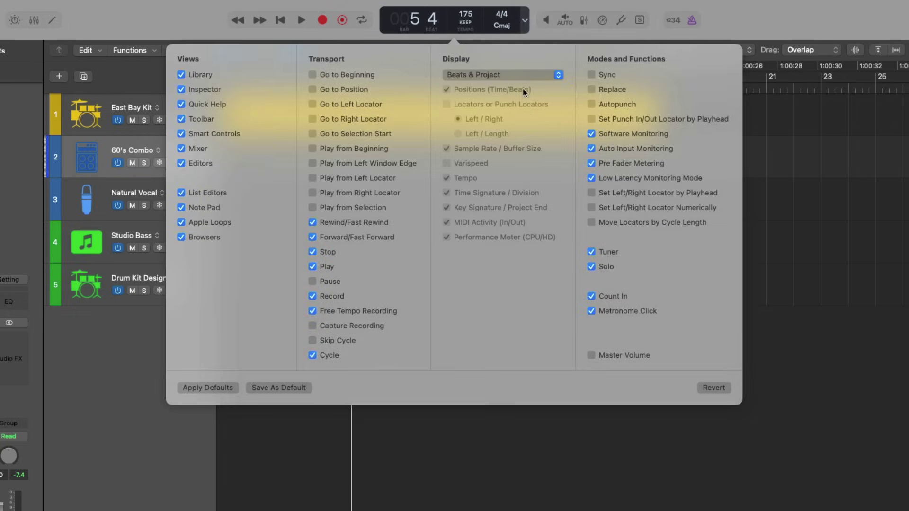
left_click(525, 75)
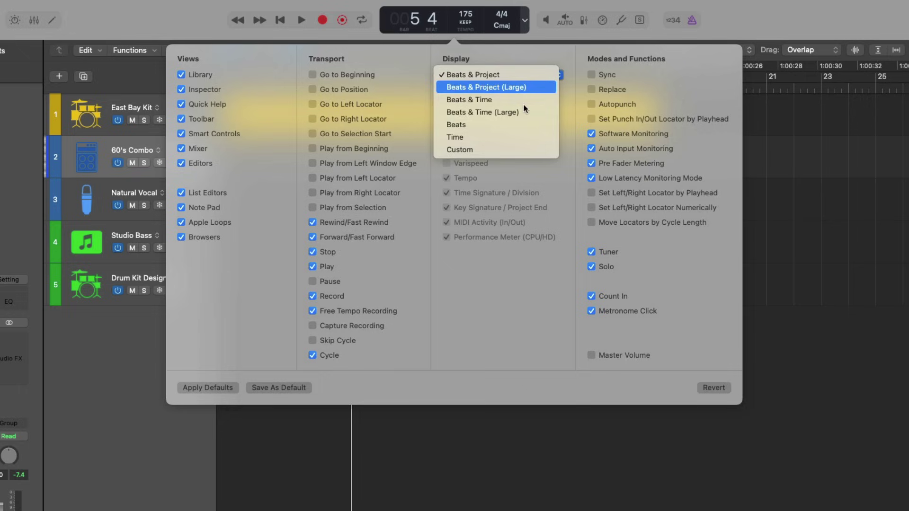
left_click(519, 149)
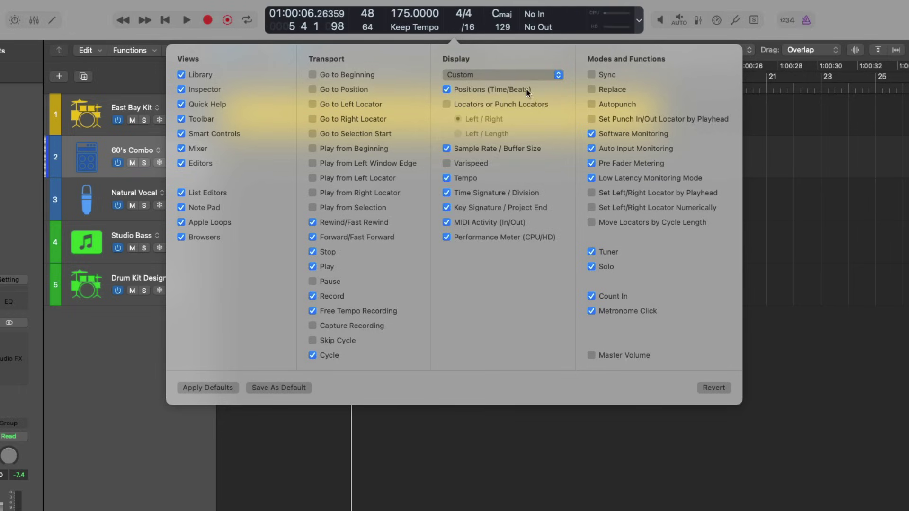
left_click(527, 75)
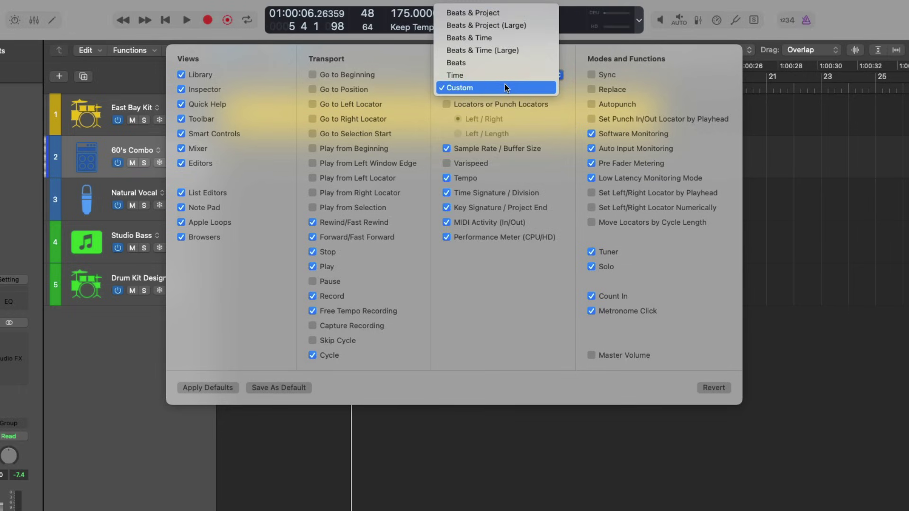
left_click(505, 87)
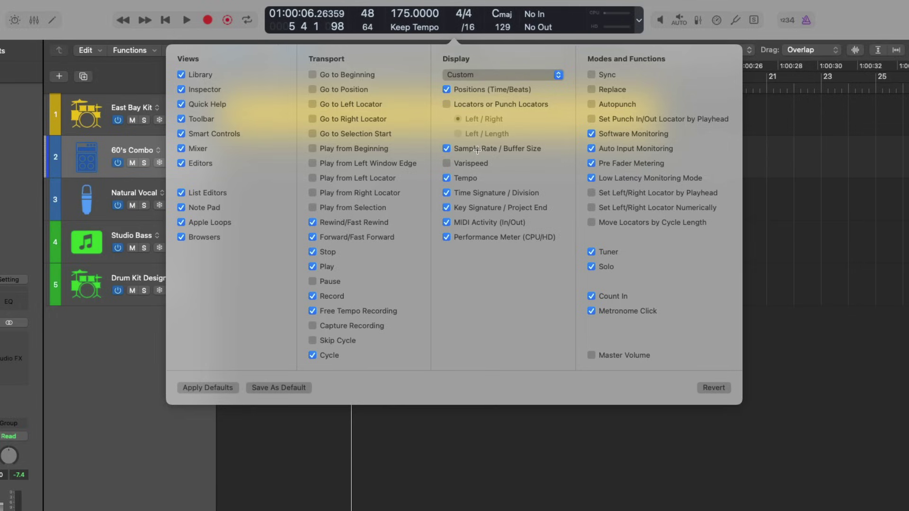
left_click(261, 35)
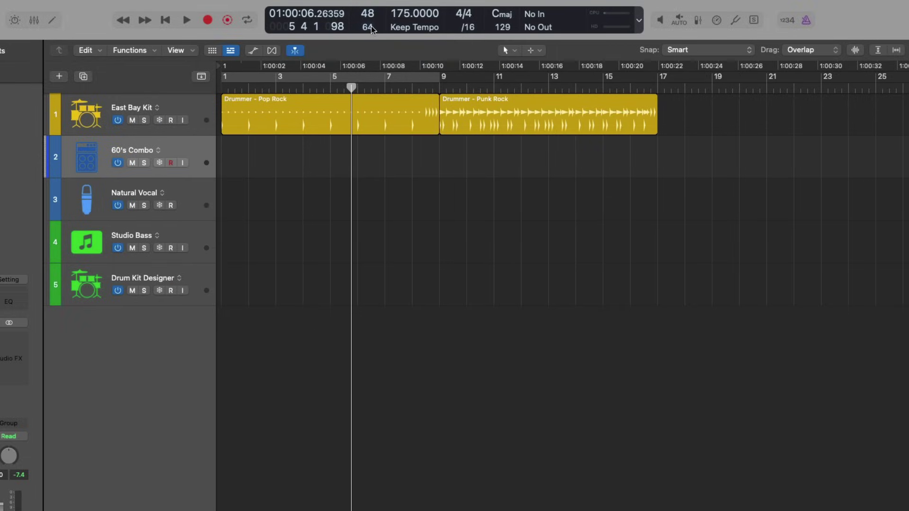
Step: Keep the I/O buffer at 64 samples and return the playhead to bar 1
left_click(371, 26)
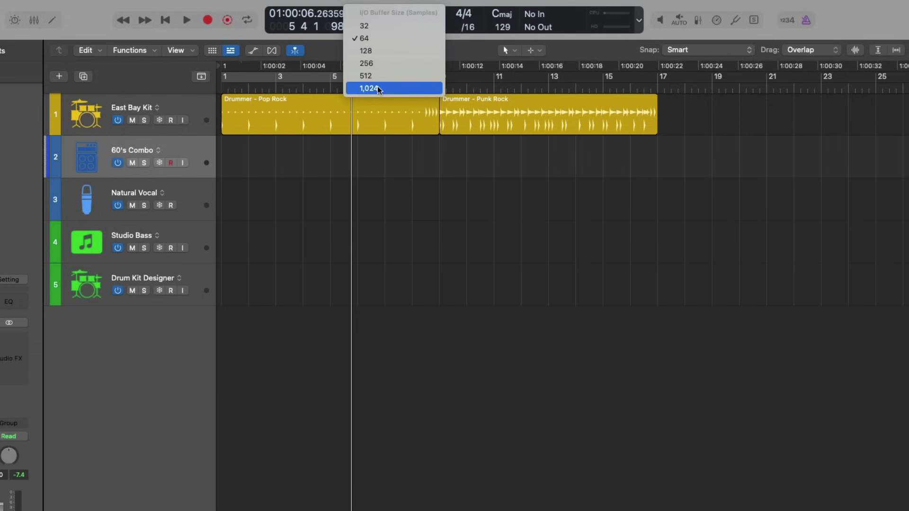
left_click(326, 38)
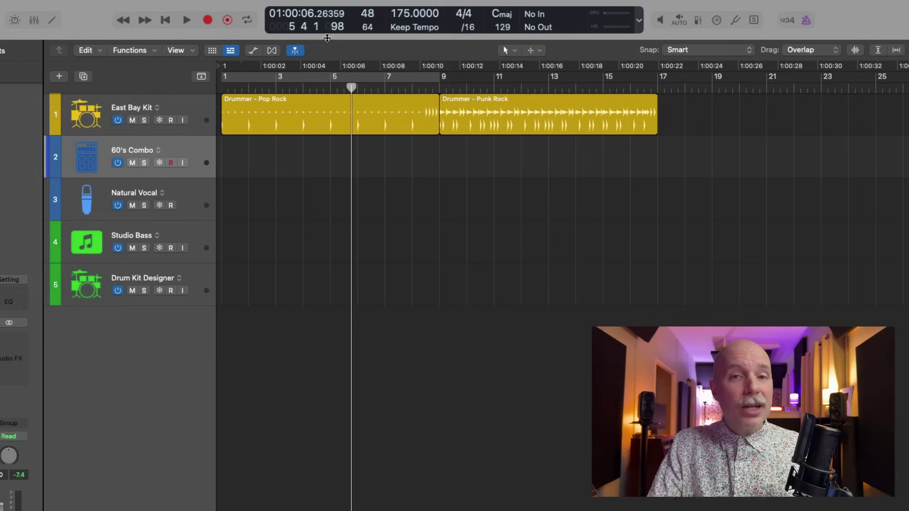
key("Return")
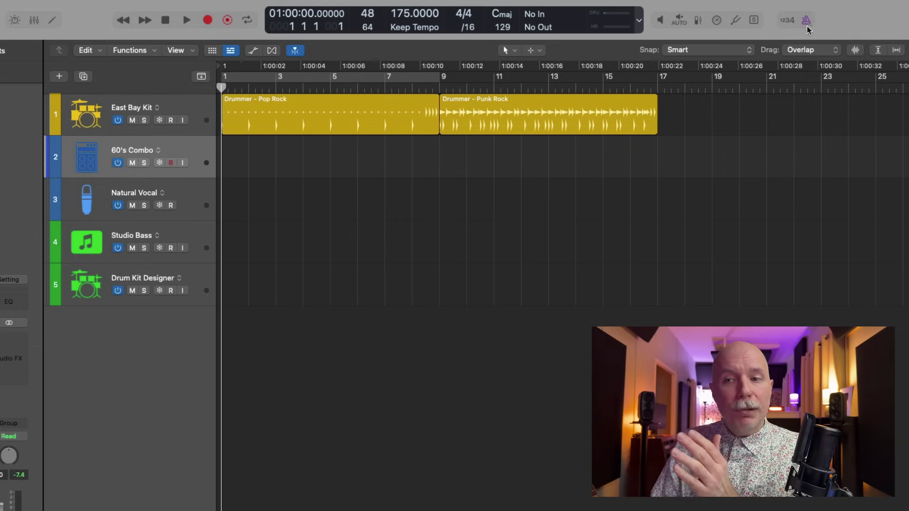
Step: Turn off the count-in and uncheck Click While Playing in the metronome options
left_click(789, 21)
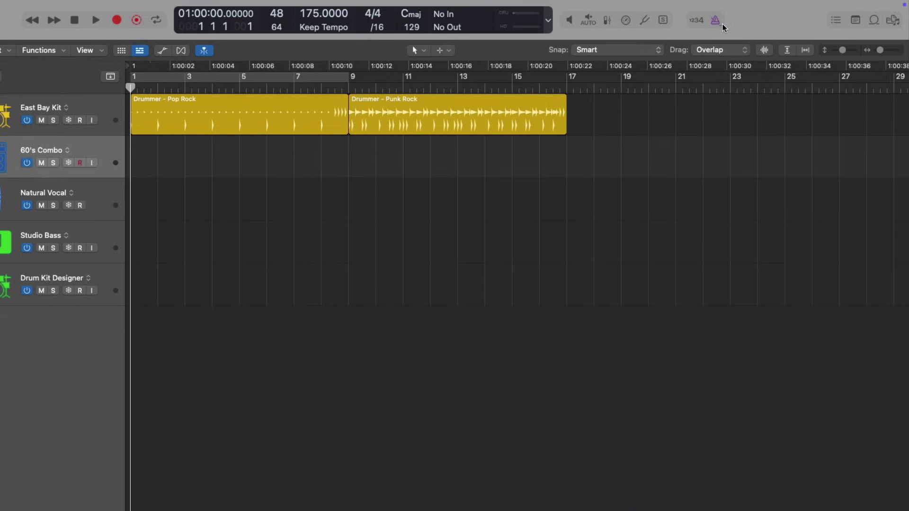
right_click(723, 24)
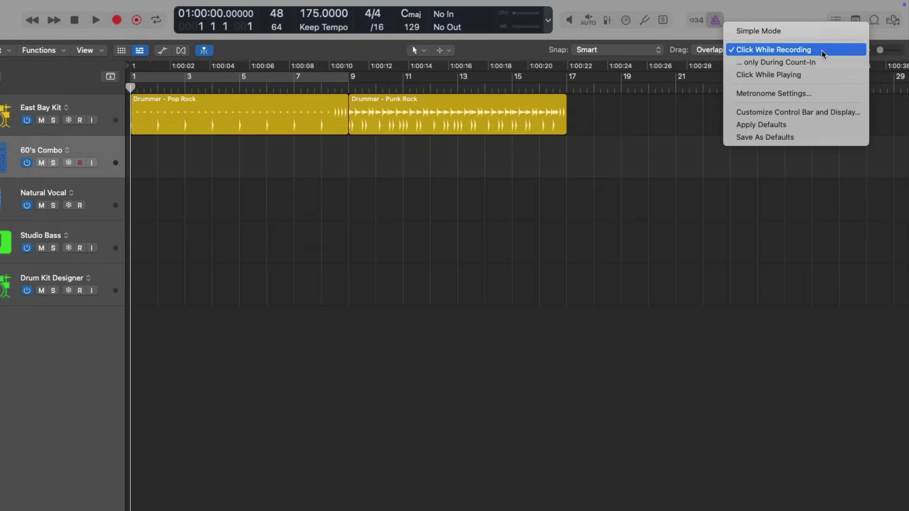
left_click(817, 74)
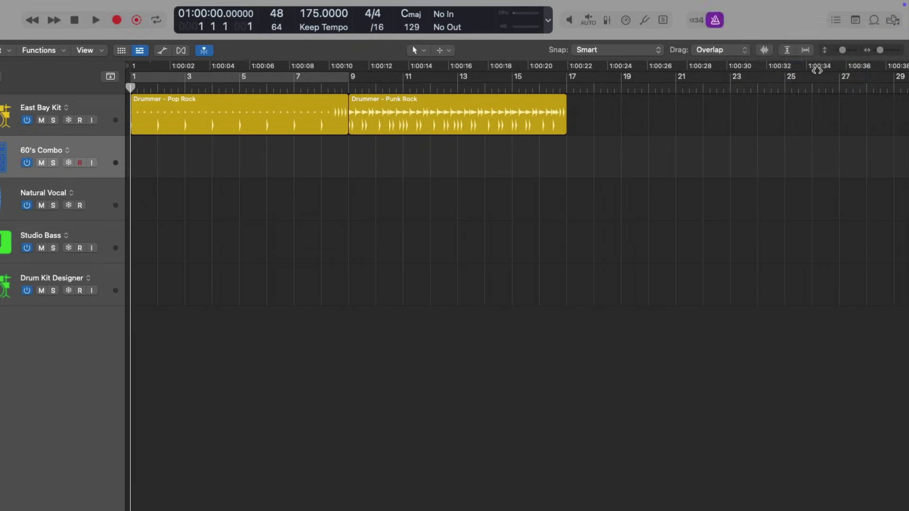
right_click(724, 24)
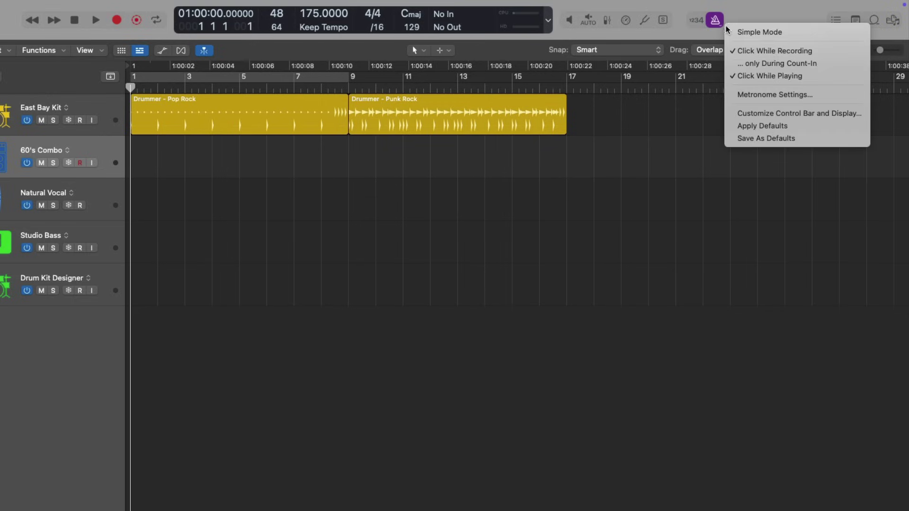
left_click(769, 50)
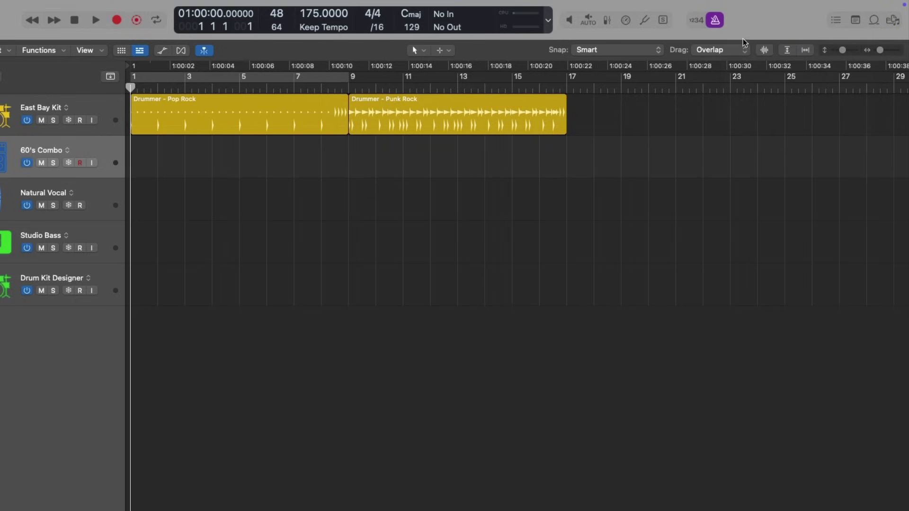
right_click(717, 24)
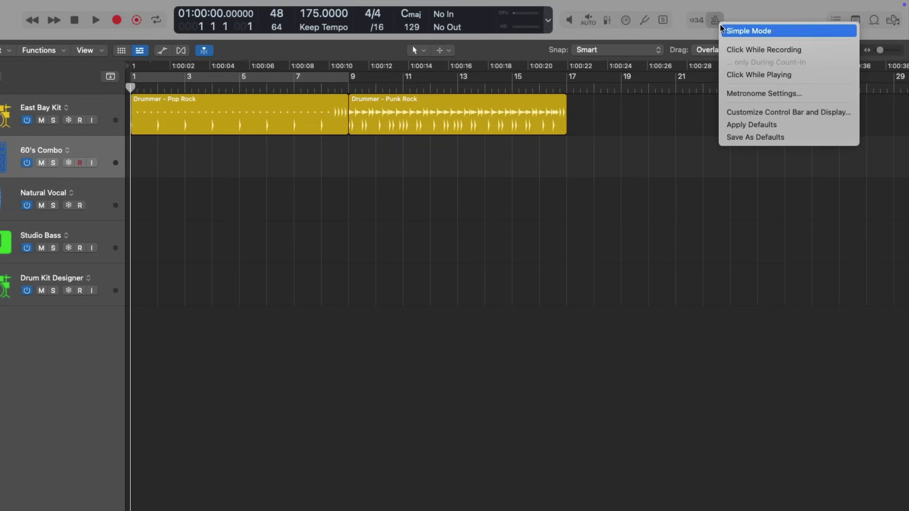
left_click(737, 48)
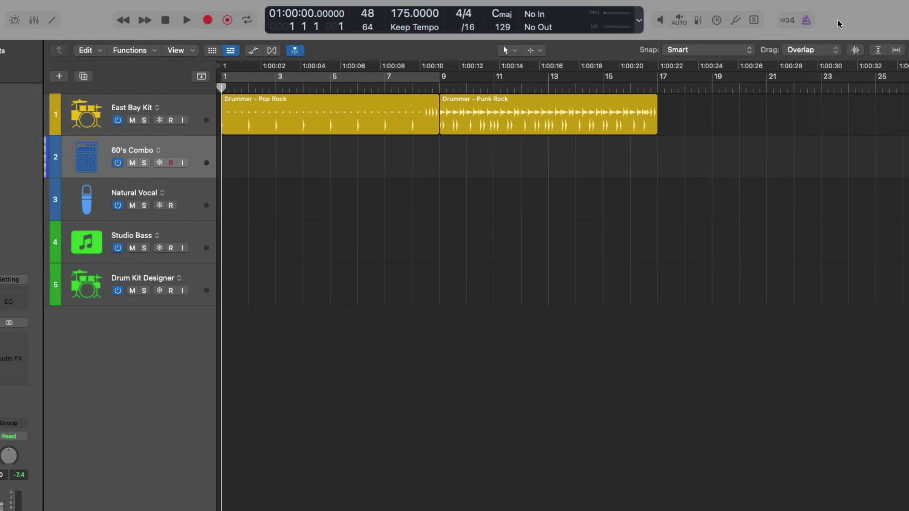
key("space")
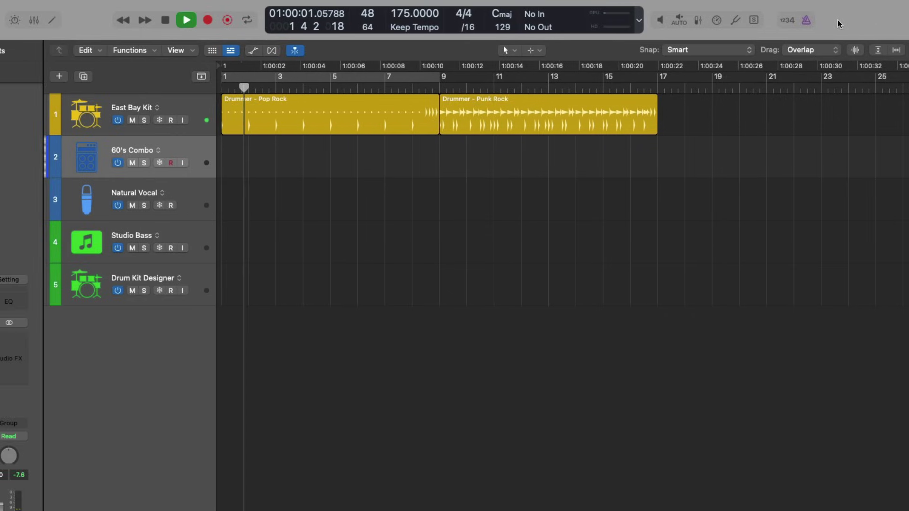
key("space")
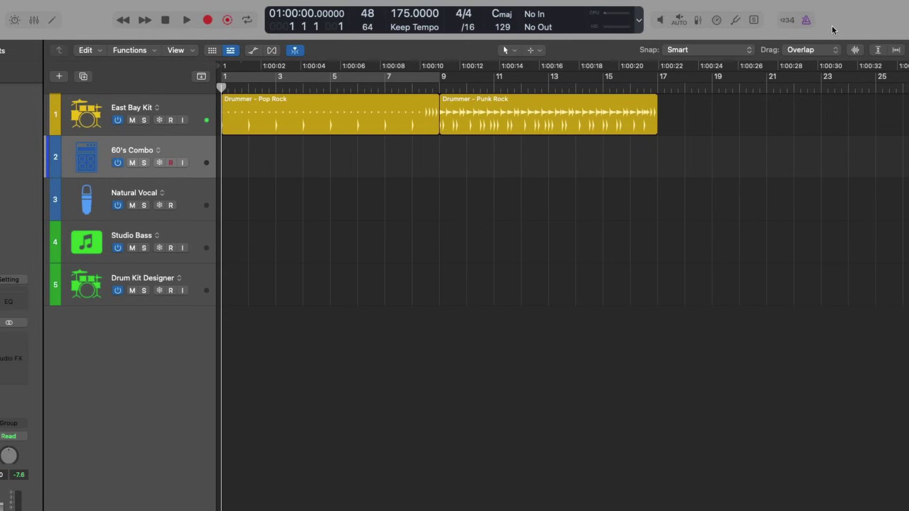
key("r")
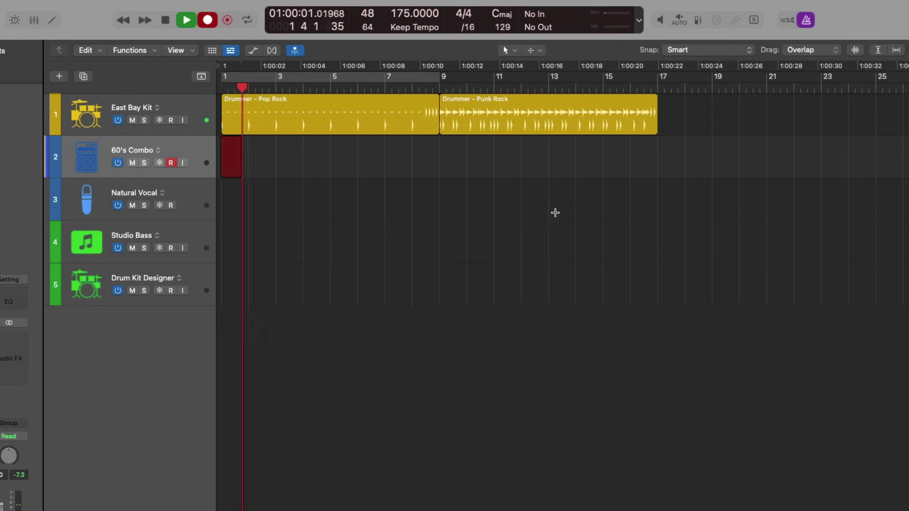
key("space")
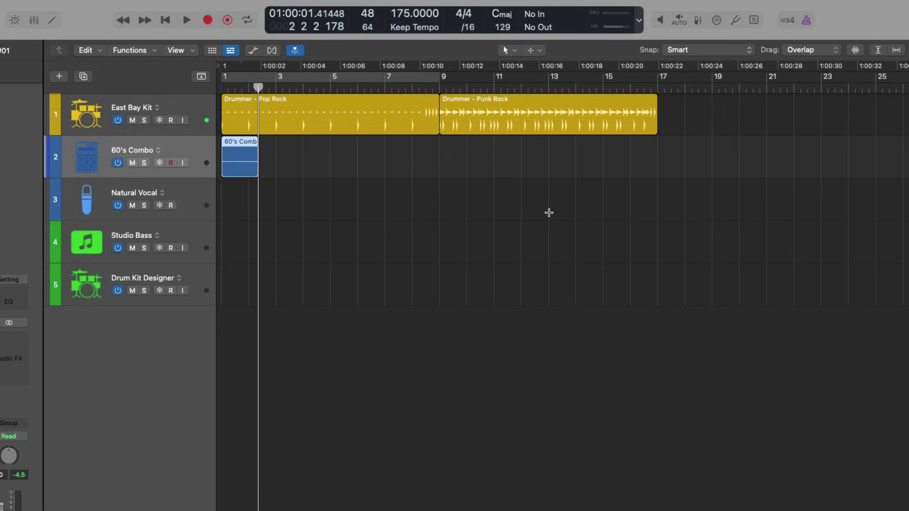
key("super+z")
key("Return")
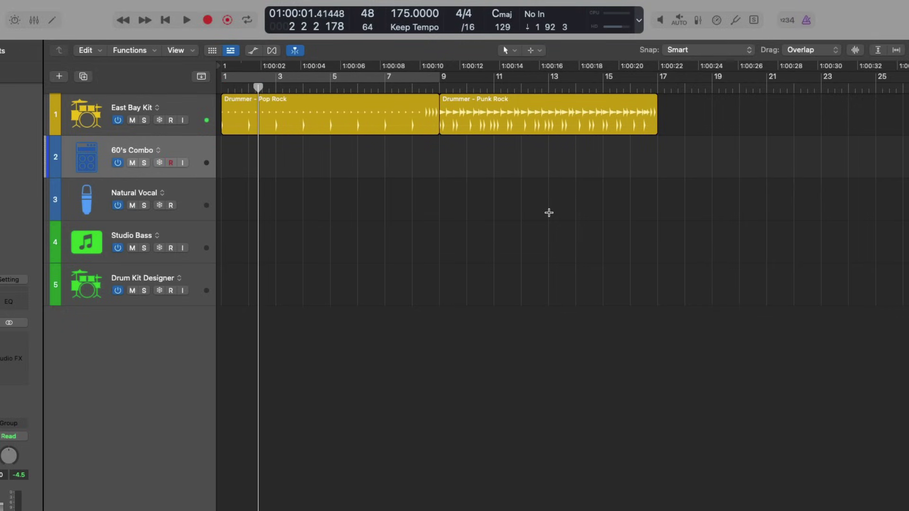
key("Return")
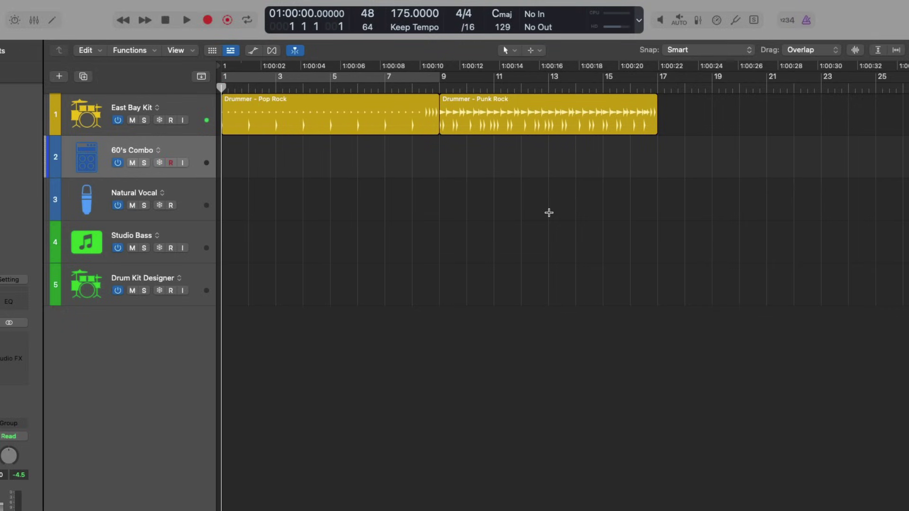
right_click(805, 21)
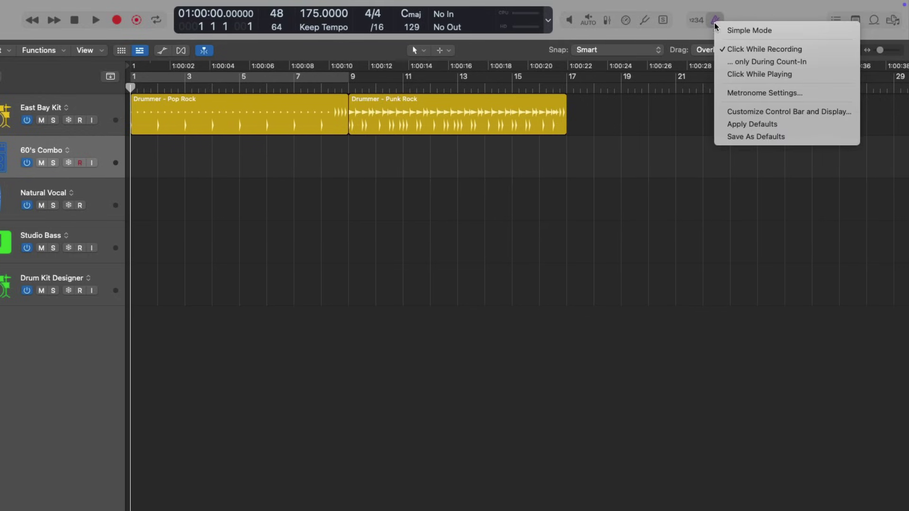
left_click(780, 30)
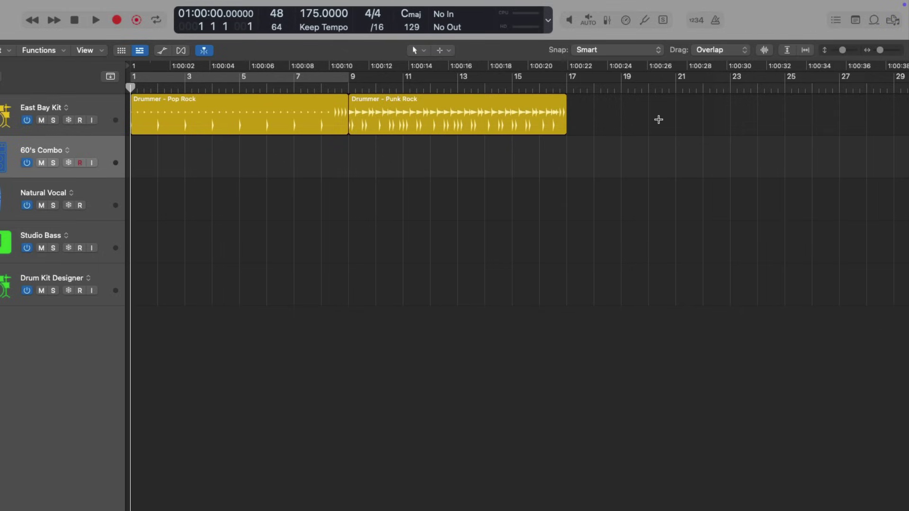
key("k")
key("k")
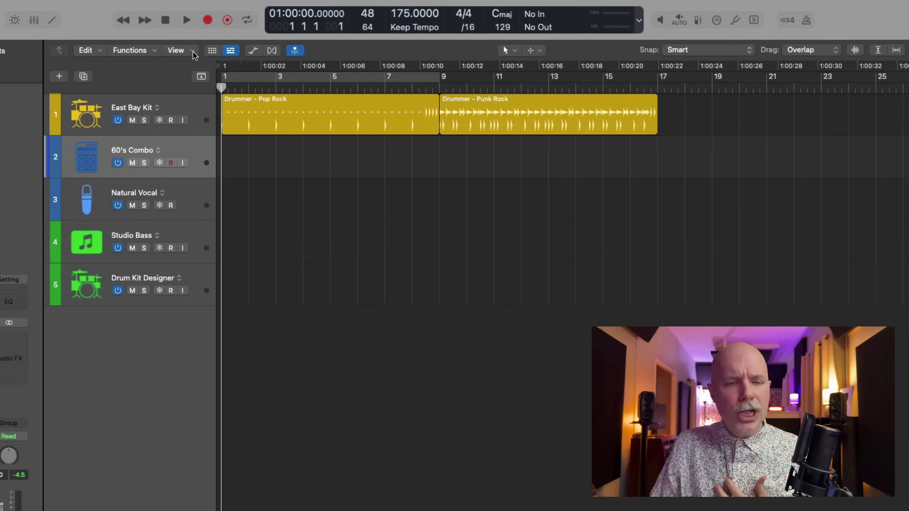
Step: Hide and then reshow the secondary time ruler in the arrangement view
left_click(192, 52)
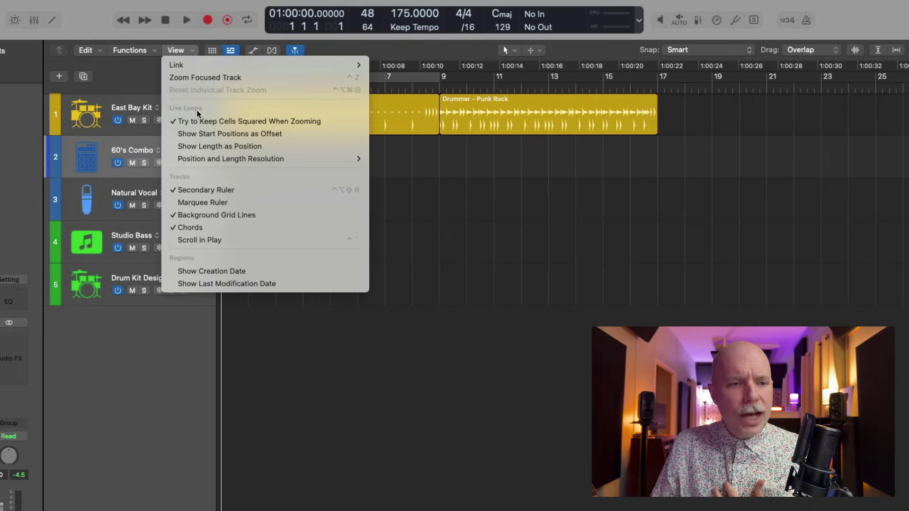
left_click(243, 189)
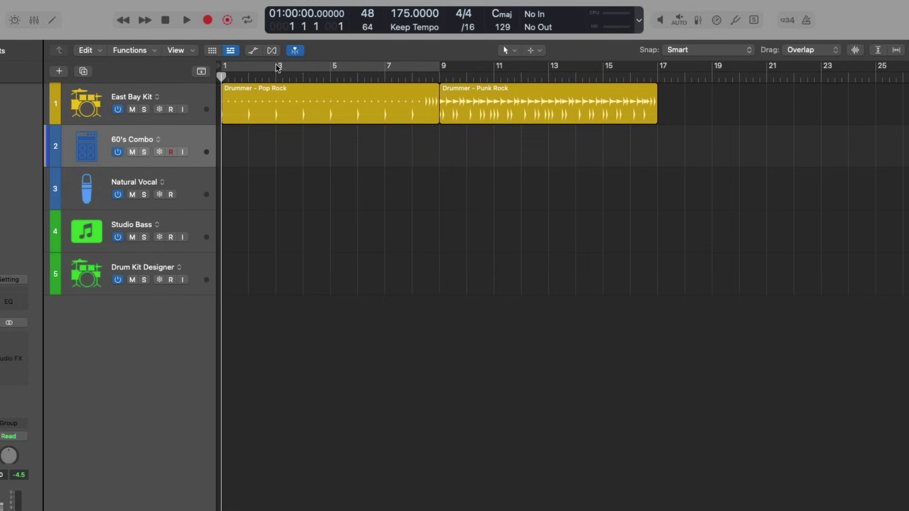
left_click(189, 50)
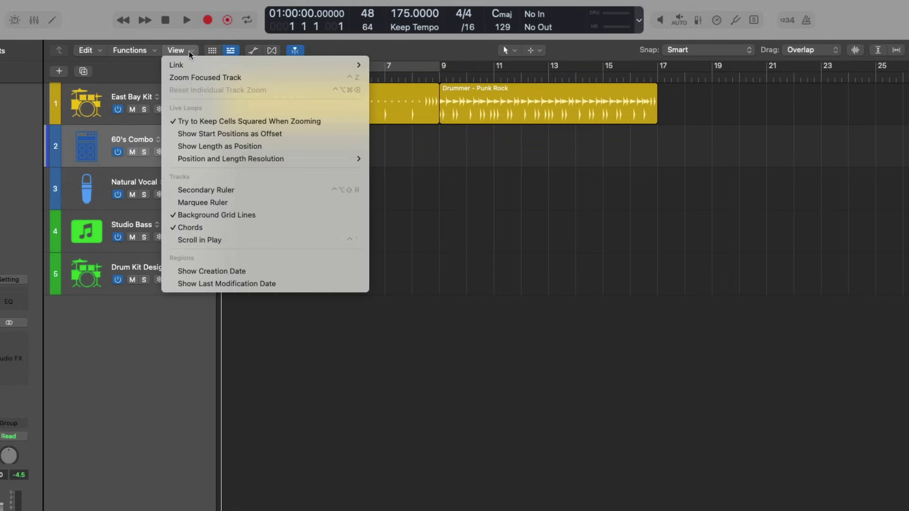
left_click(203, 190)
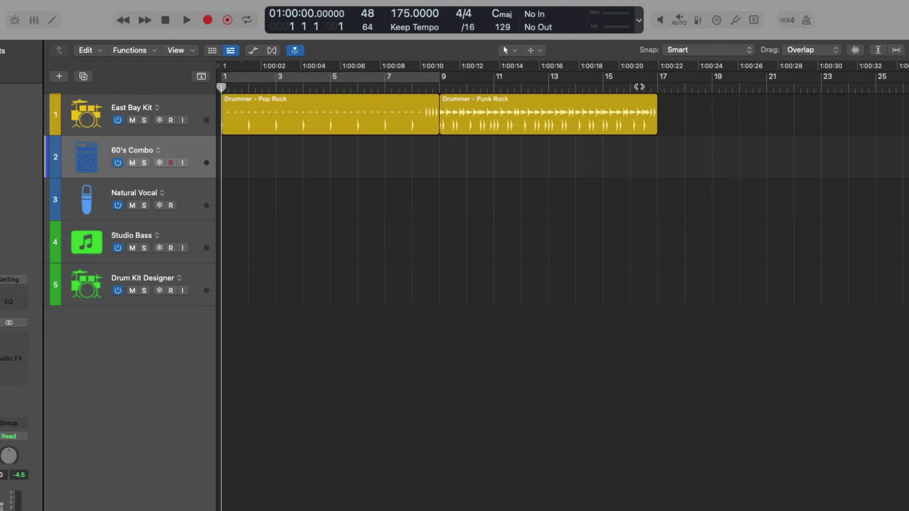
Step: Zoom the timeline out past bar 100, then return the playhead to the start
left_click(657, 86)
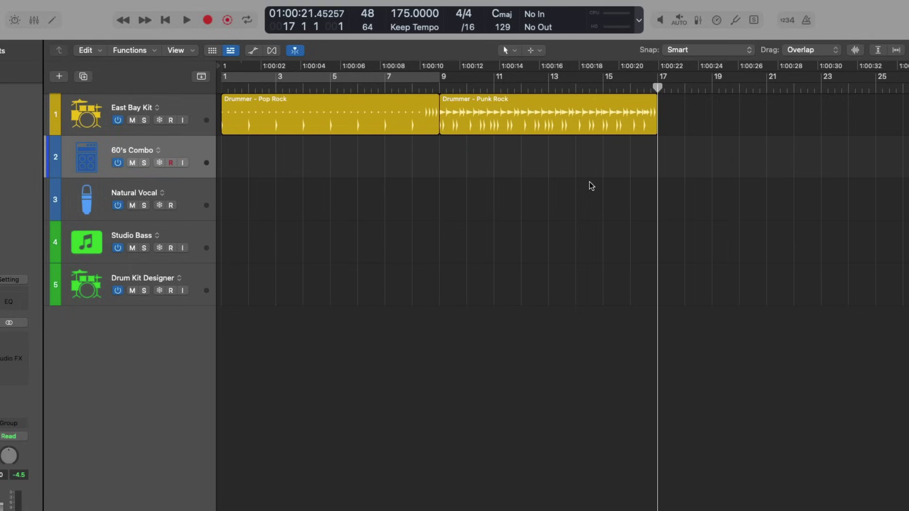
key("super+Left")
key("super+Left")
key("super+Left")
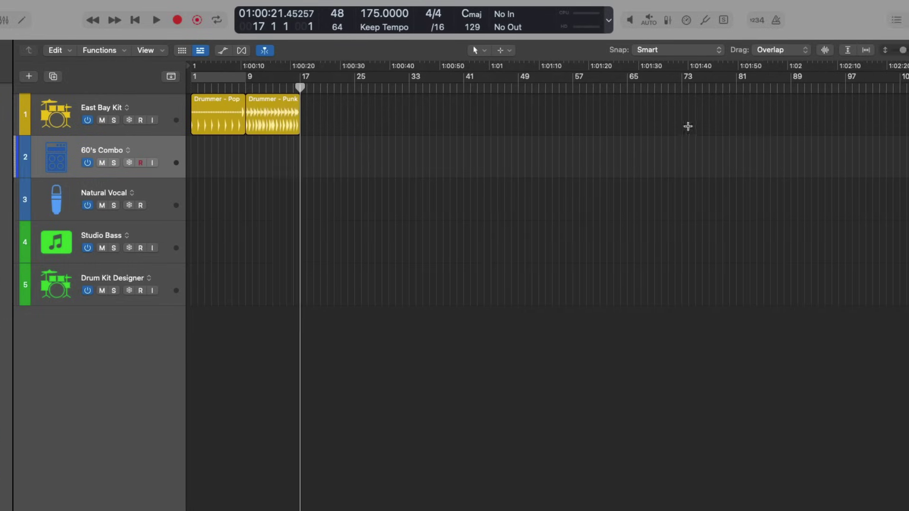
left_click_drag(710, 87, 908, 96)
left_click_drag(838, 96, 888, 96)
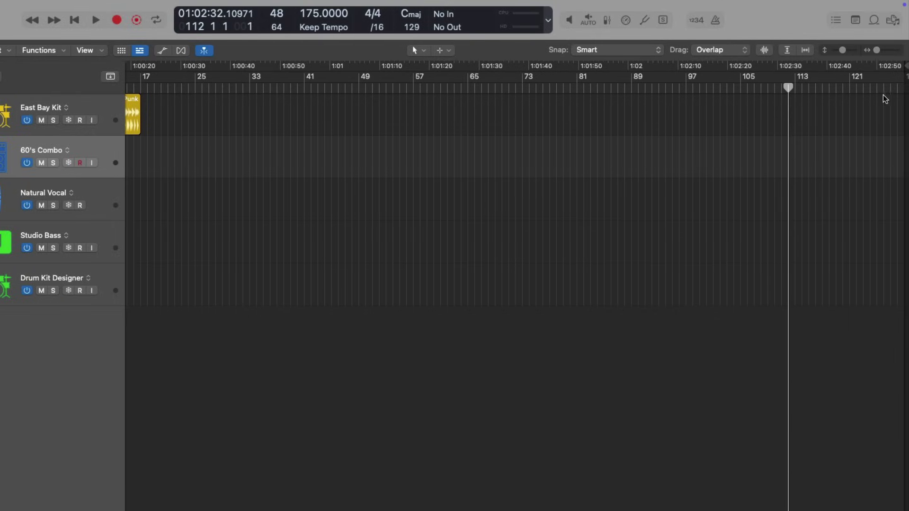
key("Return")
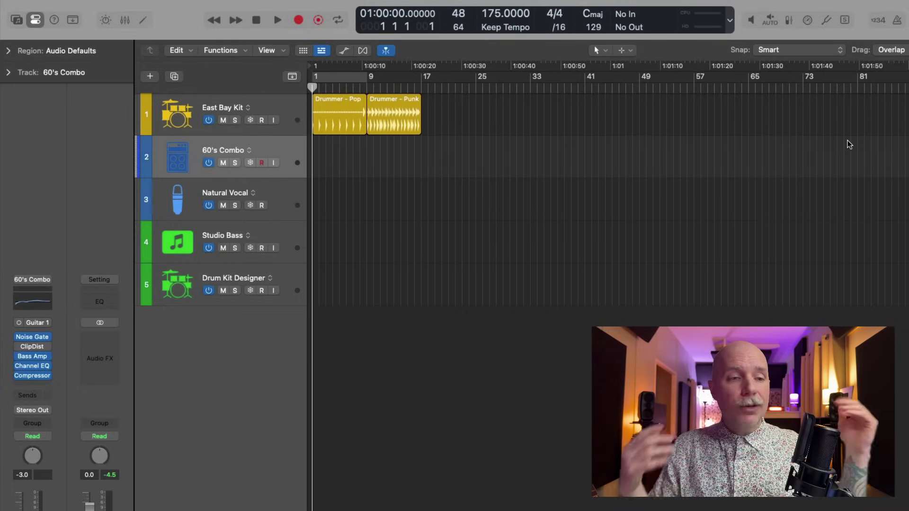
left_click(294, 107)
left_click(286, 146)
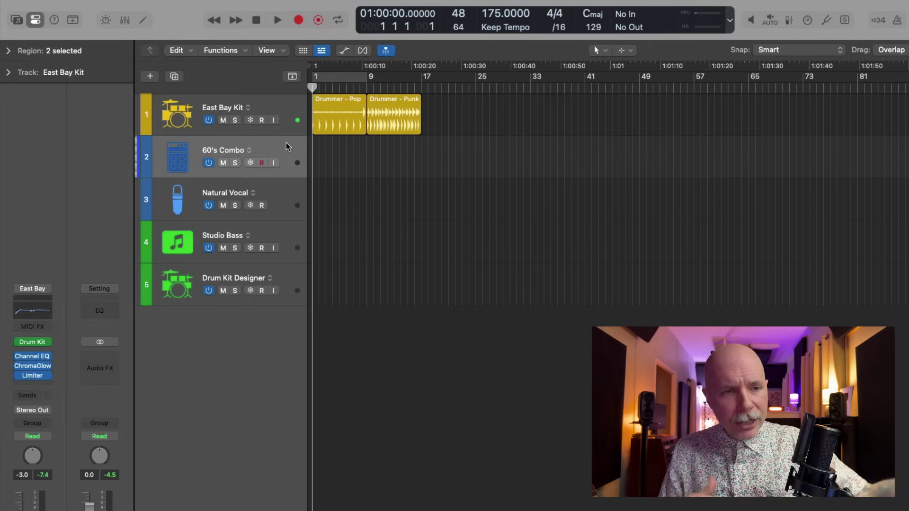
left_click(287, 183)
left_click(289, 229)
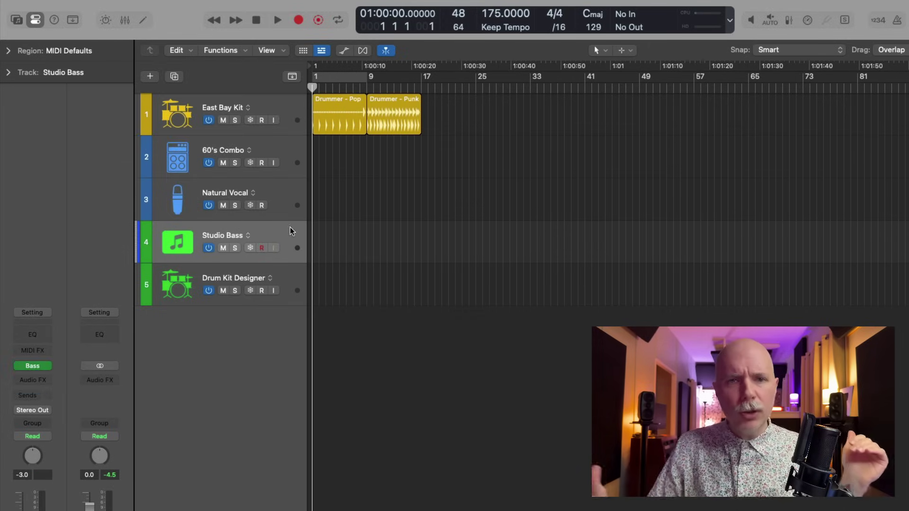
left_click(296, 103)
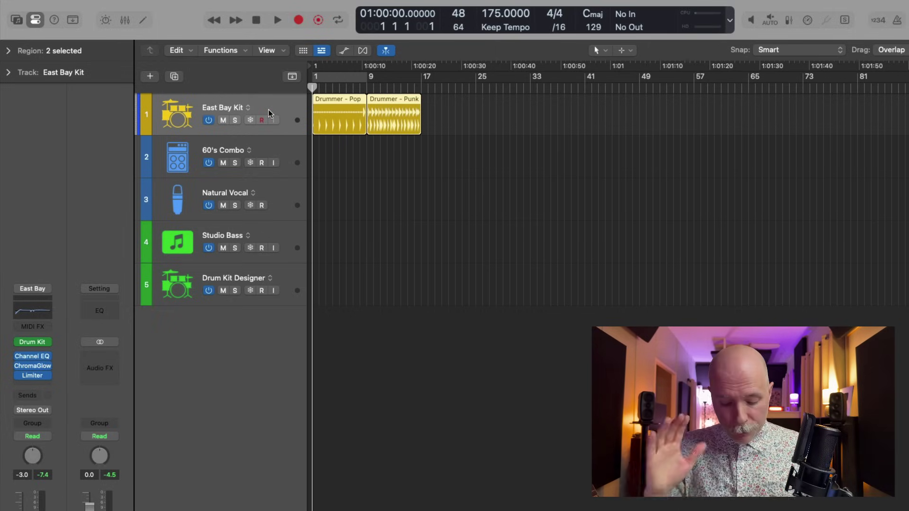
key("alt+t")
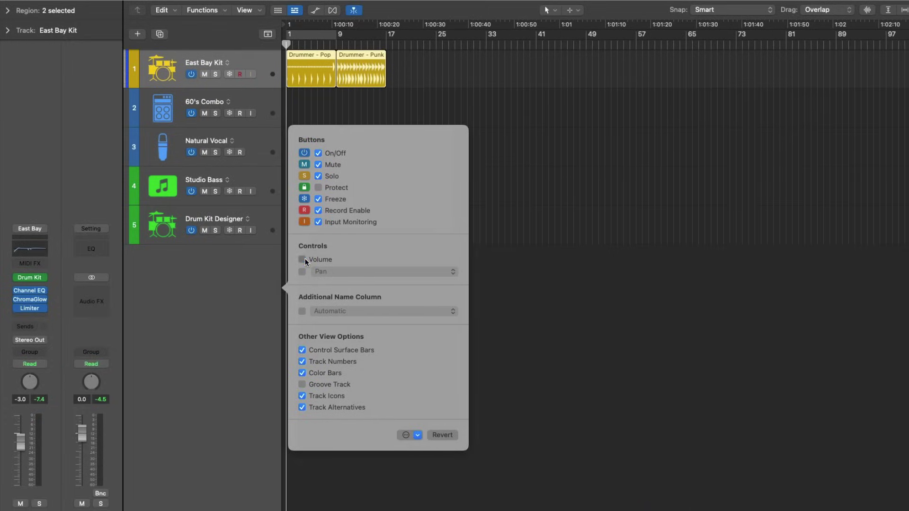
left_click(305, 259)
left_click(303, 260)
left_click(303, 271)
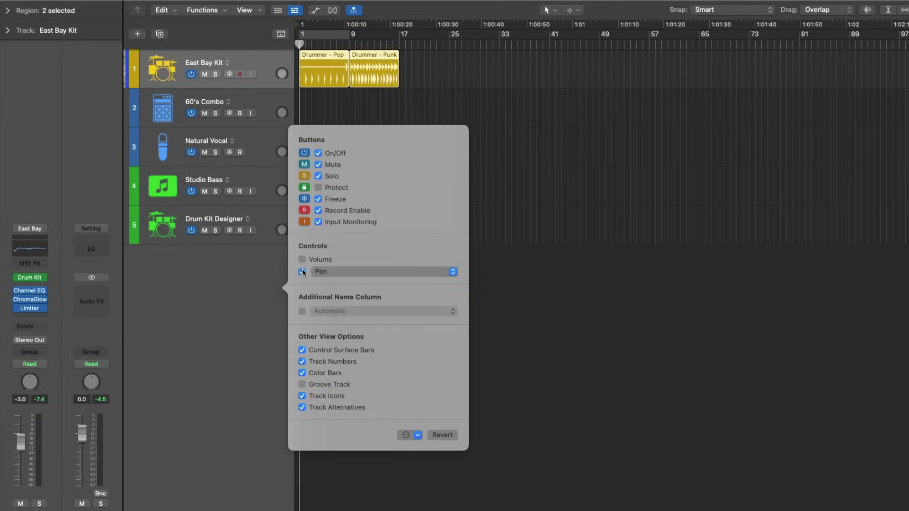
left_click(302, 272)
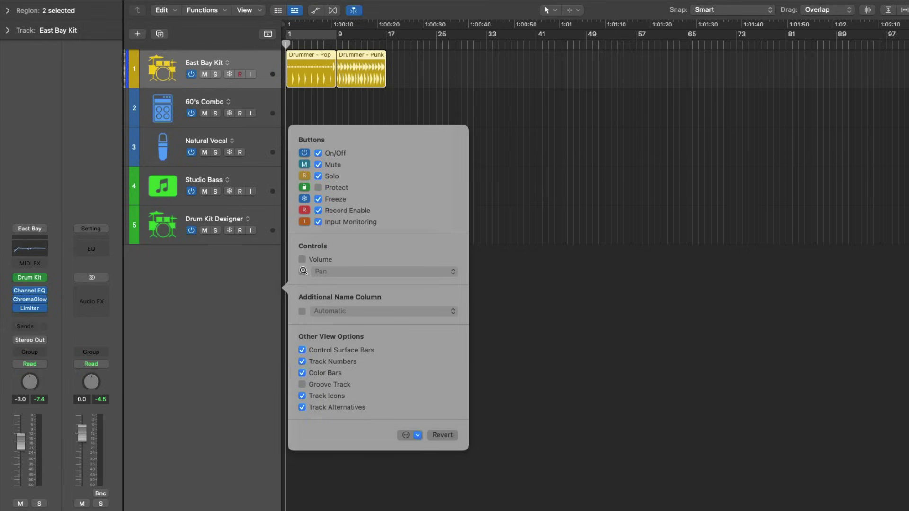
key("Escape")
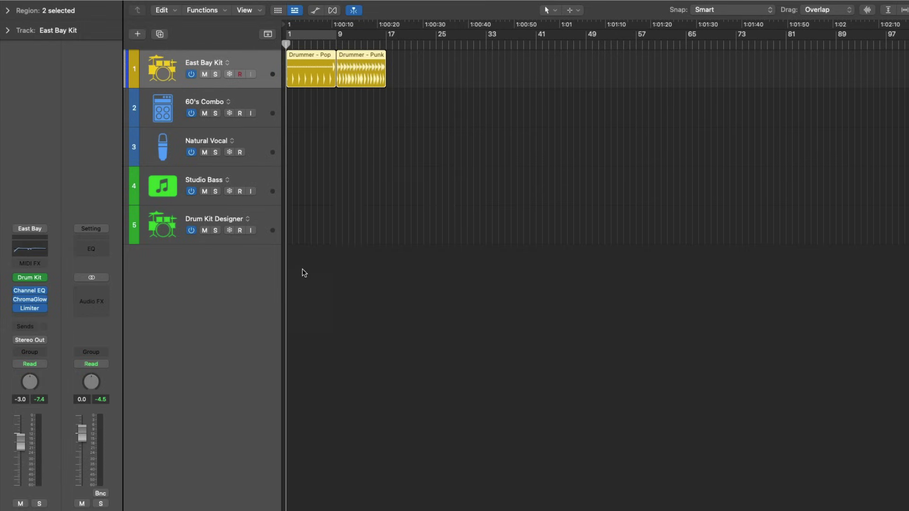
right_click(269, 212)
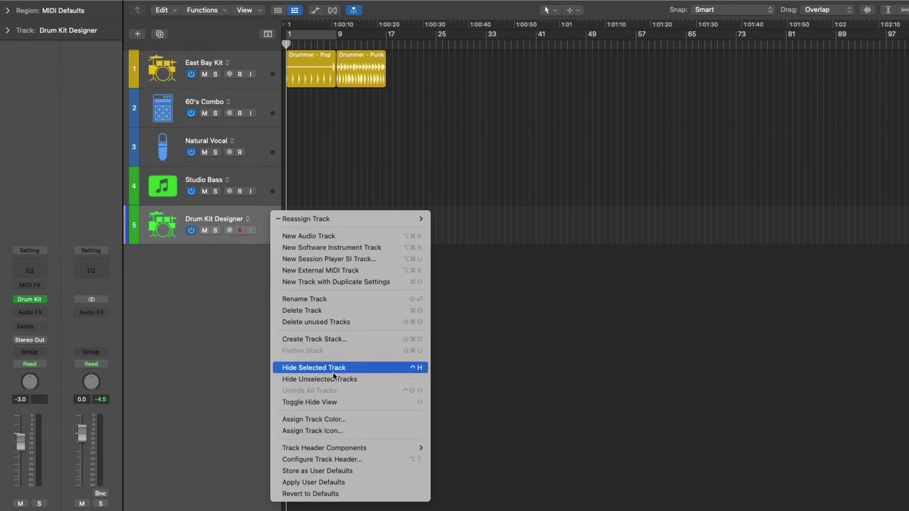
left_click(386, 458)
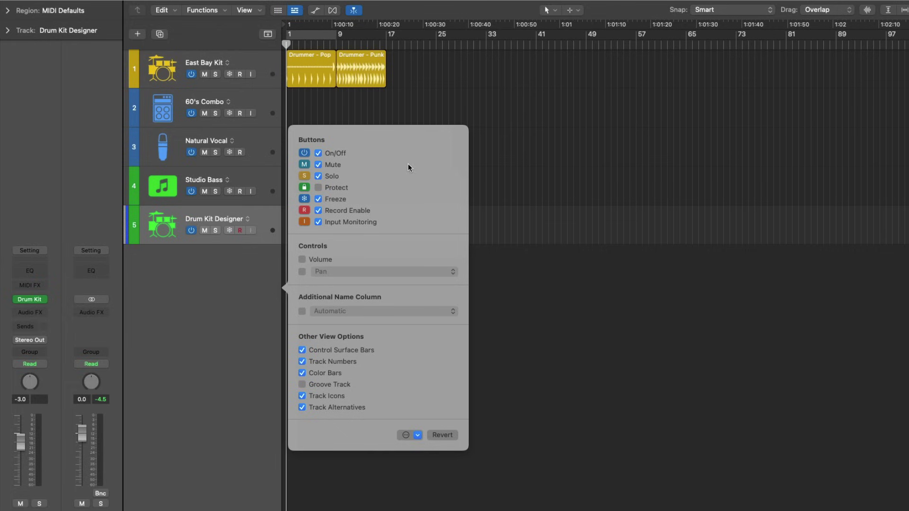
left_click(319, 153)
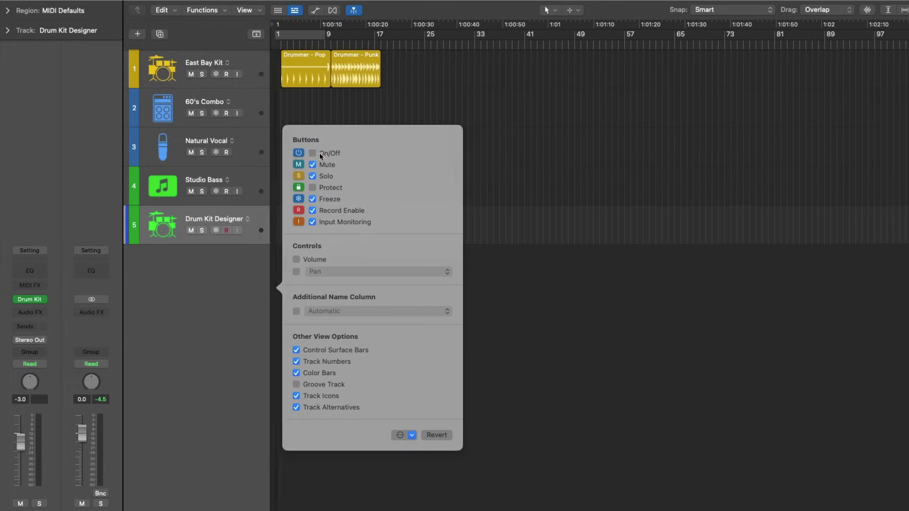
left_click(314, 152)
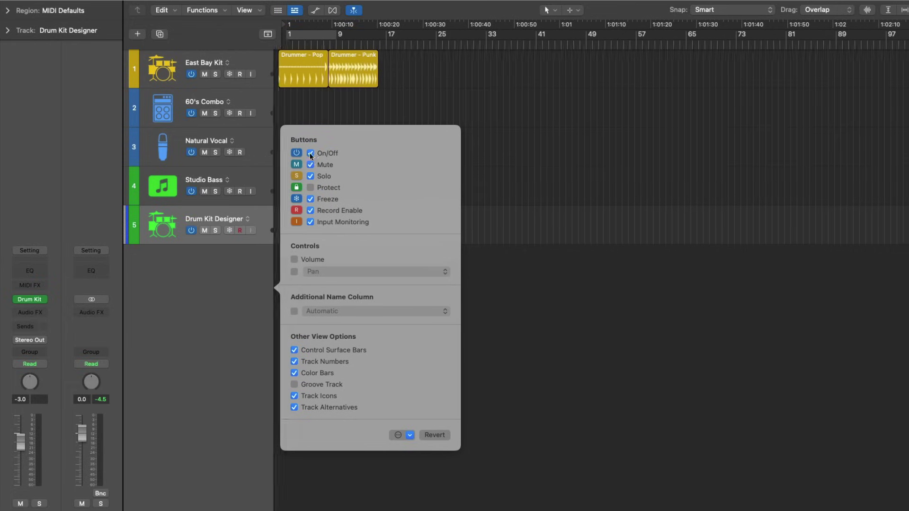
left_click(314, 199)
left_click(308, 199)
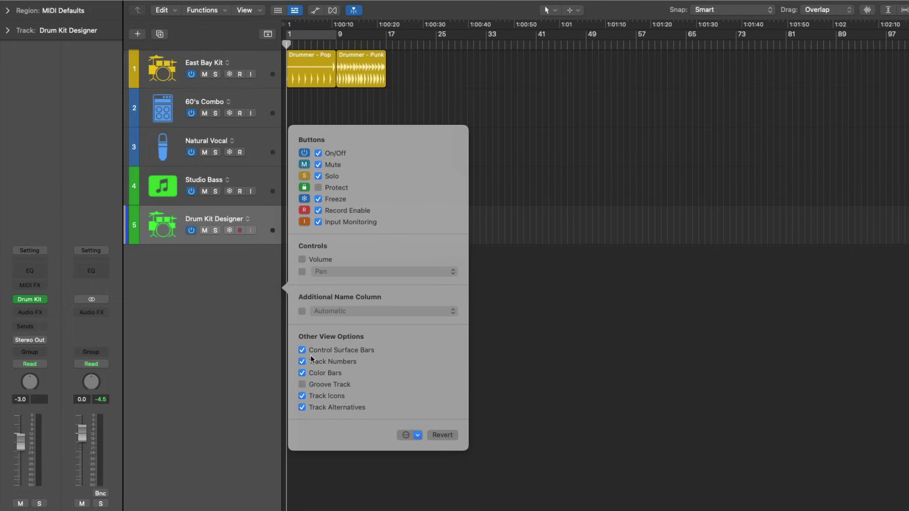
left_click(303, 372)
left_click(303, 372)
left_click(302, 374)
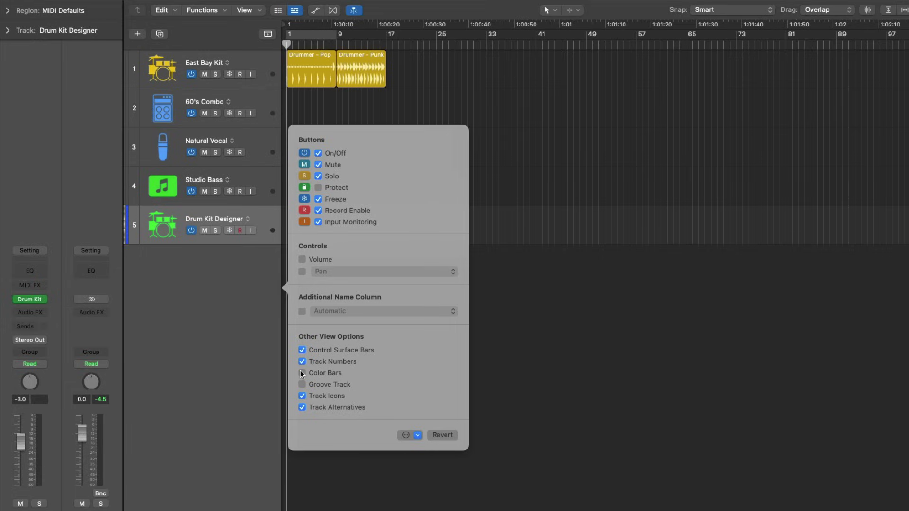
left_click(301, 373)
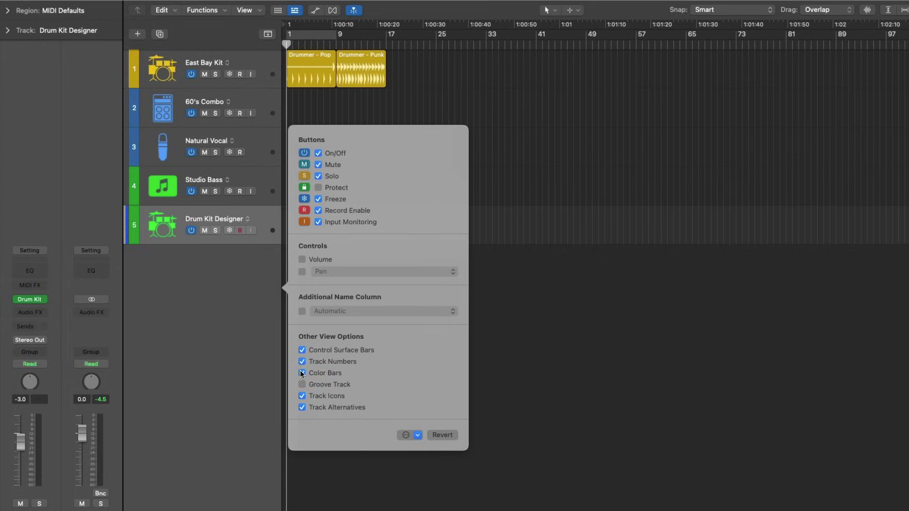
left_click(268, 73)
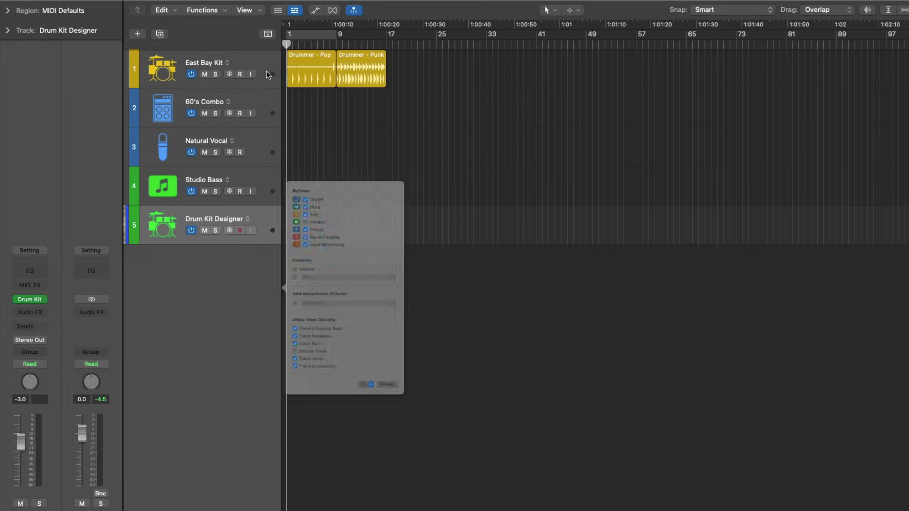
left_click(266, 67)
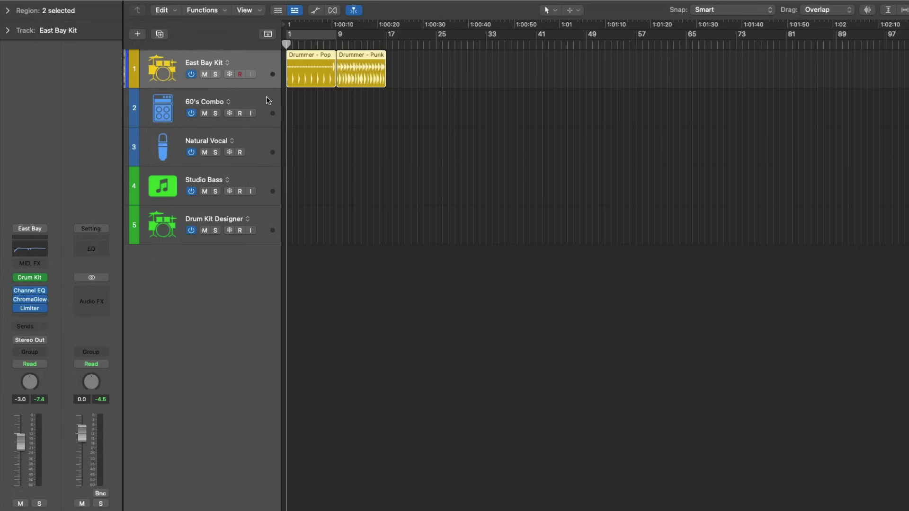
Step: Mute the East Bay Kit track and view its Drum Kit Designer, Channel EQ and ChromaGlow windows
left_click(205, 74)
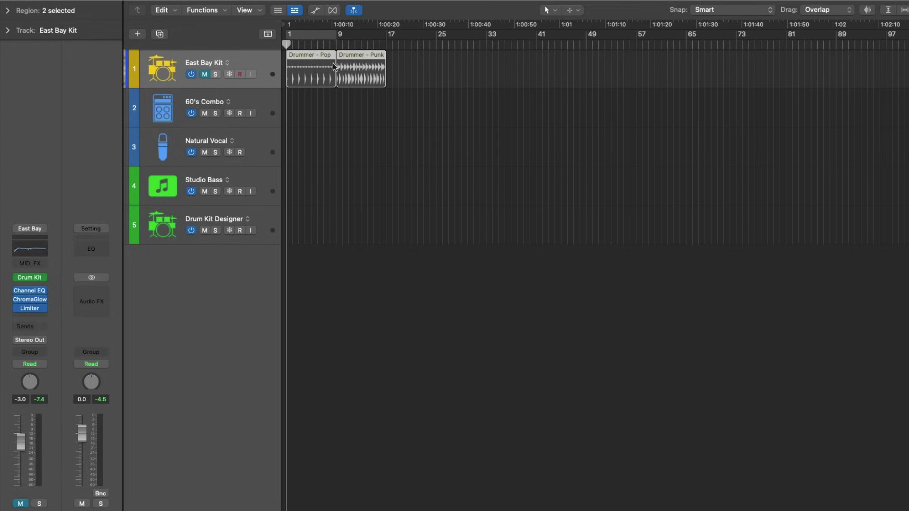
mouse_move(38, 278)
left_click(35, 278)
left_click(29, 291)
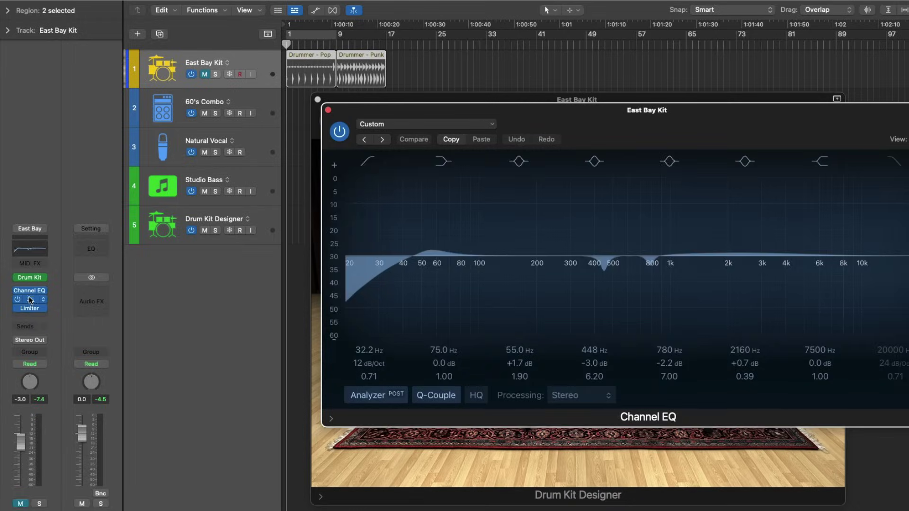
left_click(29, 299)
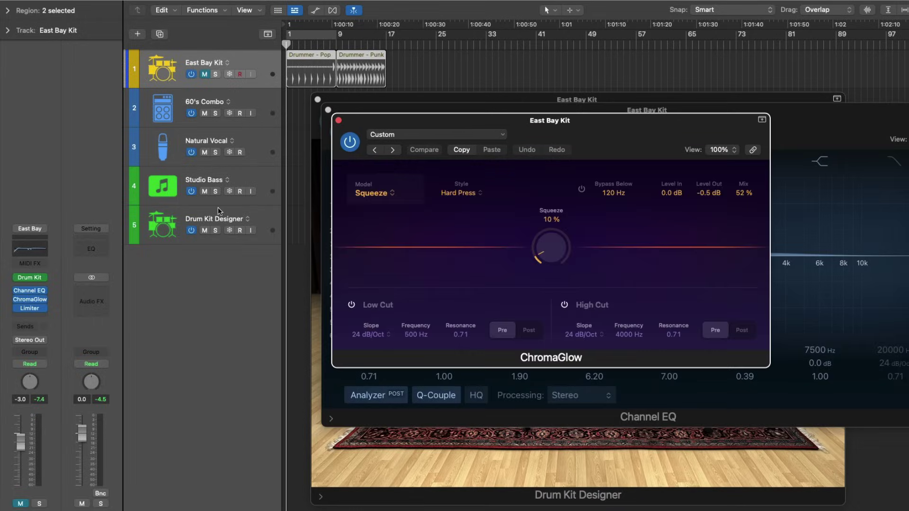
left_click(338, 122, "alt")
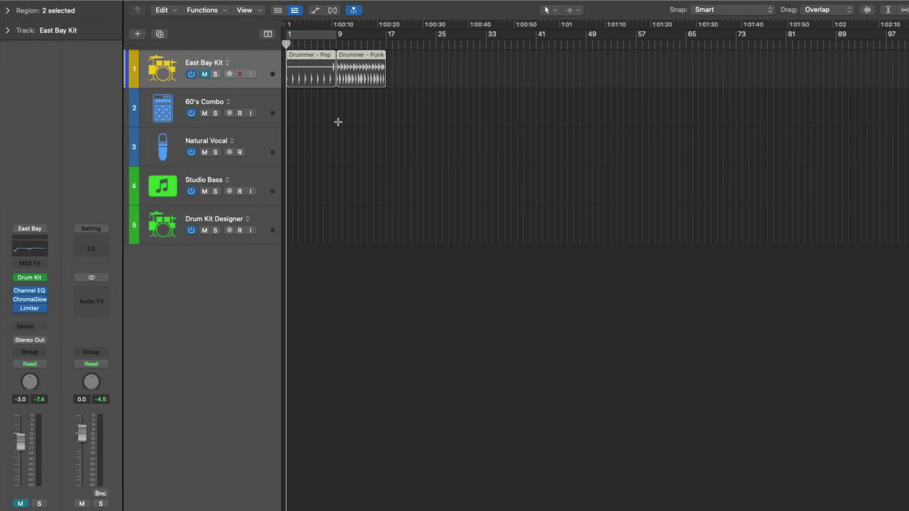
Step: Turn the East Bay Kit track off and on again, then freeze it
left_click(191, 74)
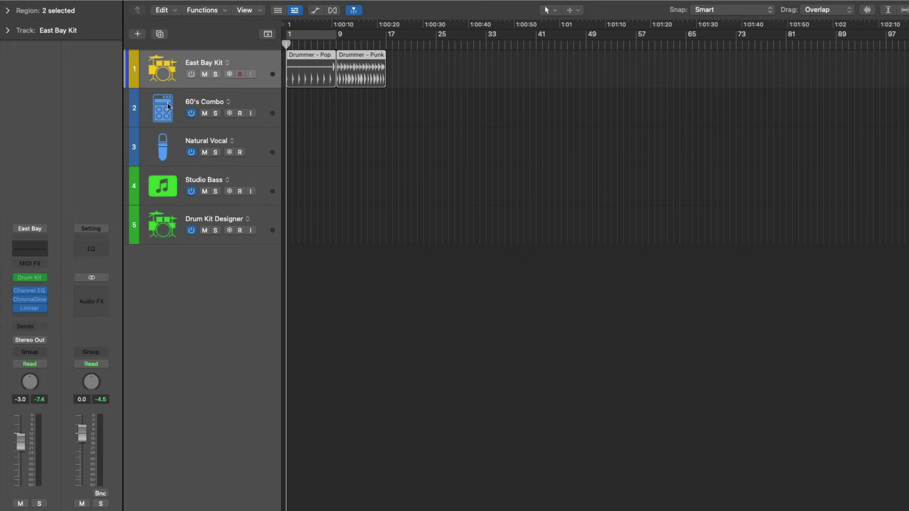
left_click(191, 74)
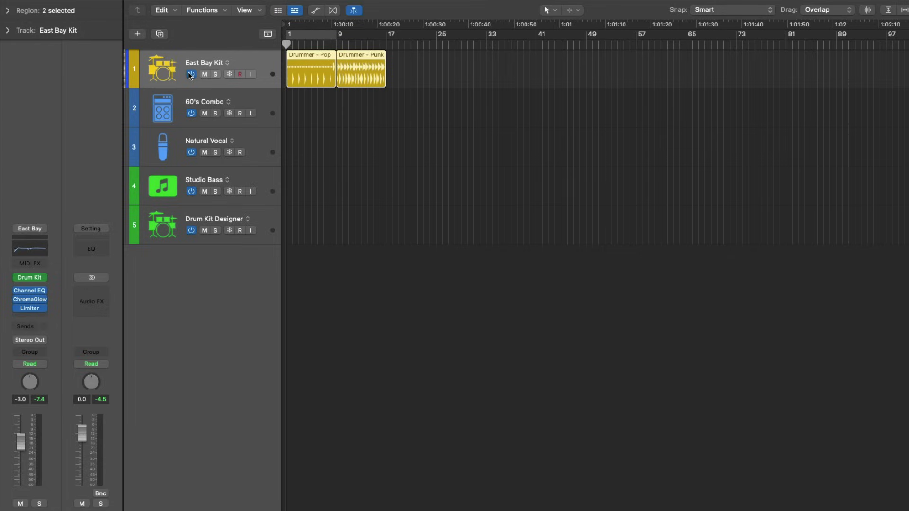
left_click(229, 74)
Step: Unfreeze East Bay Kit and open the Tracks view settings, leaving Track Color at Static
left_click(232, 75)
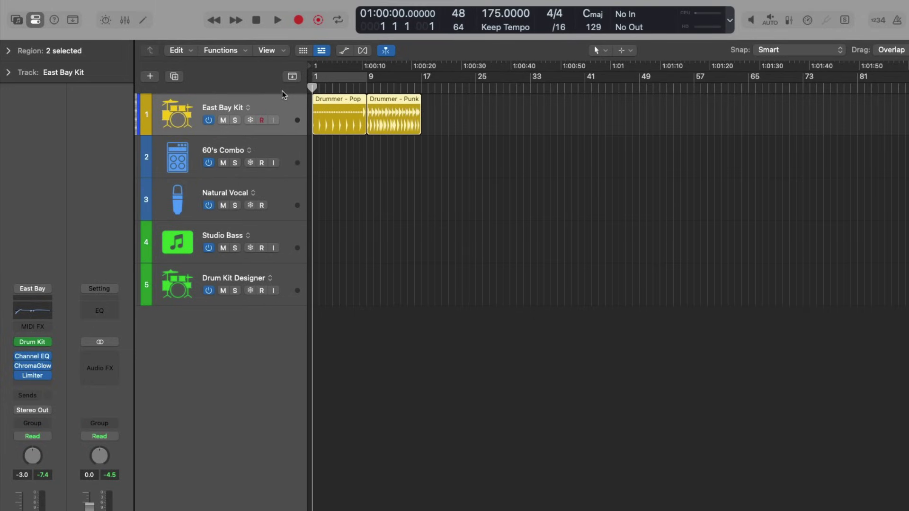
left_click(63, 6)
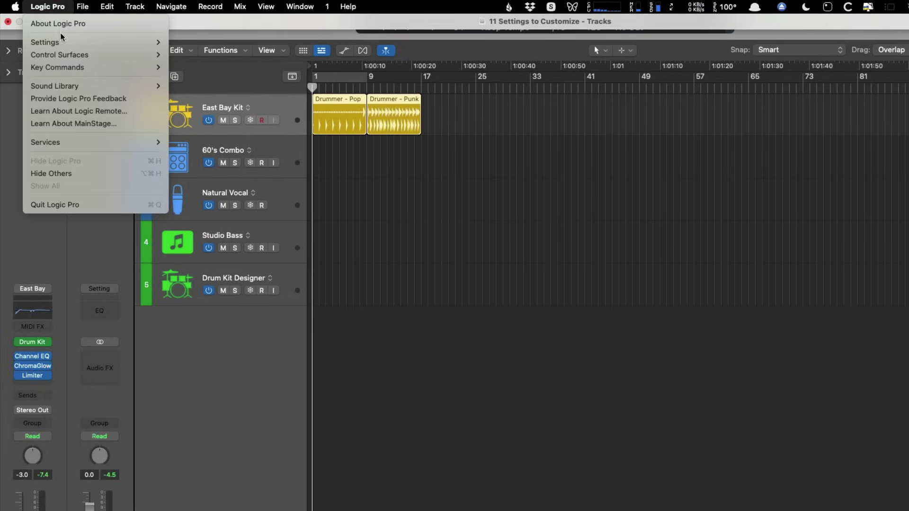
mouse_move(142, 42)
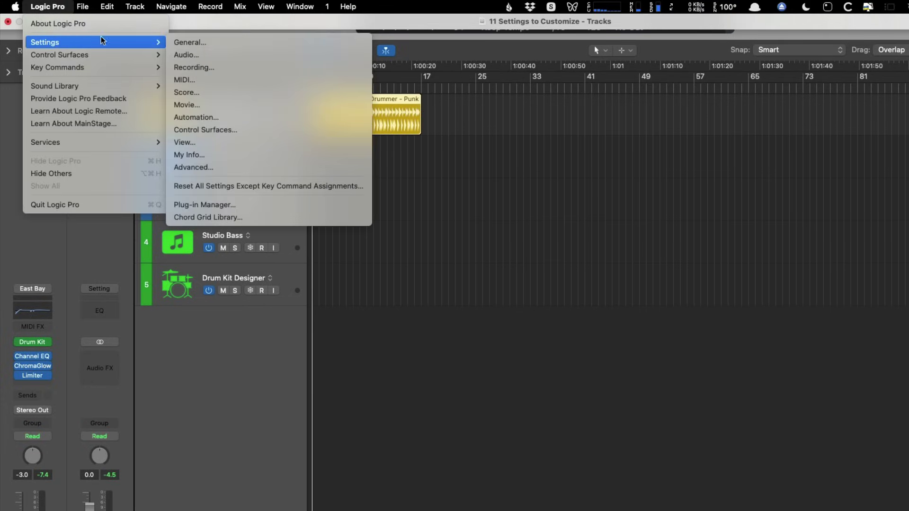
left_click(195, 138)
left_click(716, 198)
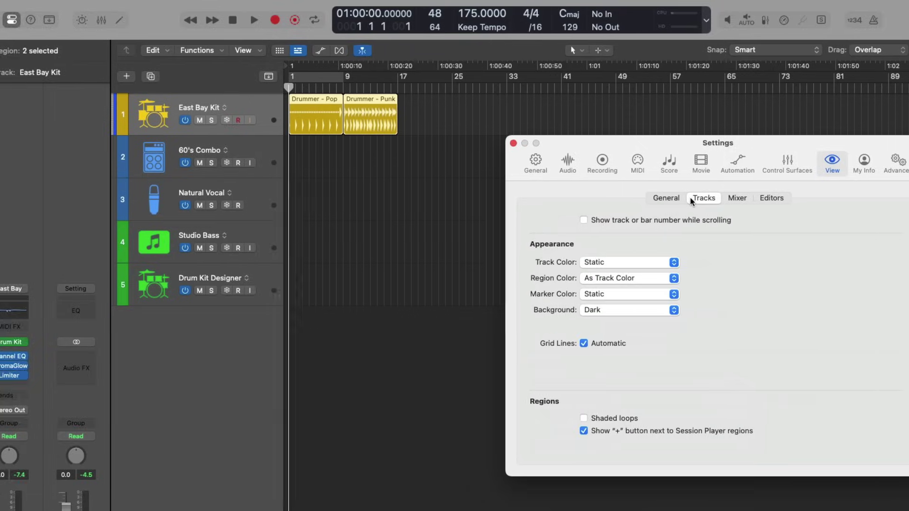
left_click_drag(683, 143, 659, 136)
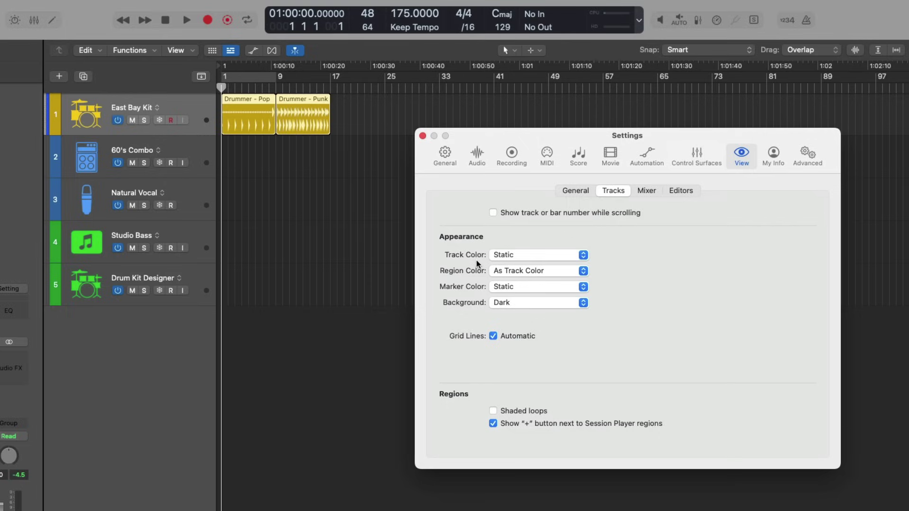
left_click(525, 257)
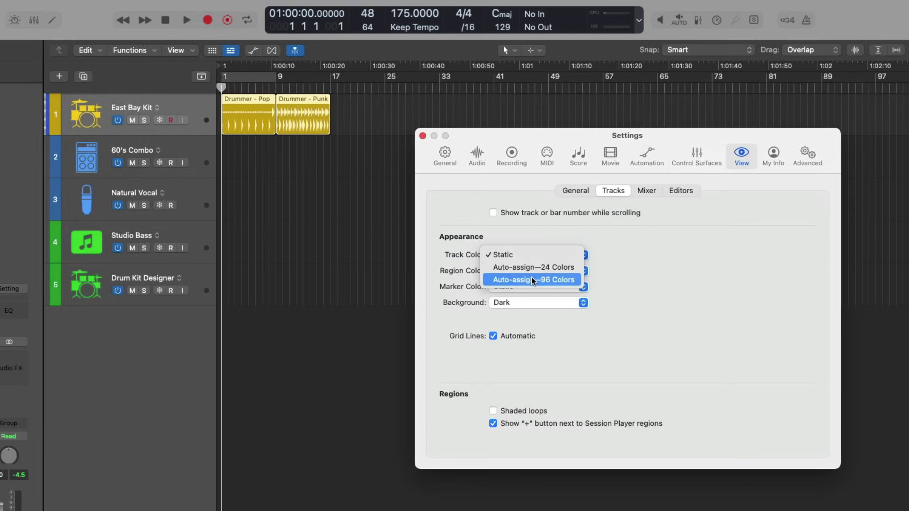
left_click(636, 263)
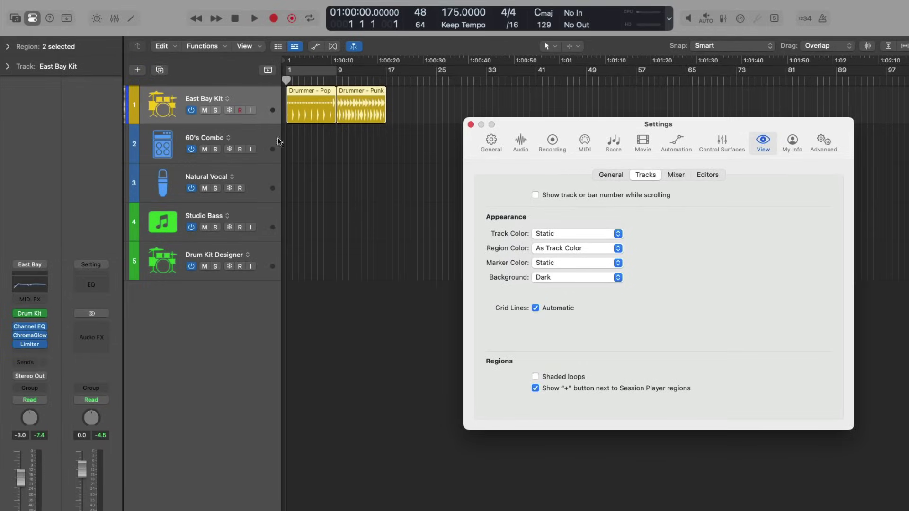
Step: Select the 60's Combo, Natural Vocal, Studio Bass, Drum Kit Designer and East Bay Kit tracks in turn
left_click(195, 136)
left_click(168, 172)
left_click(168, 220)
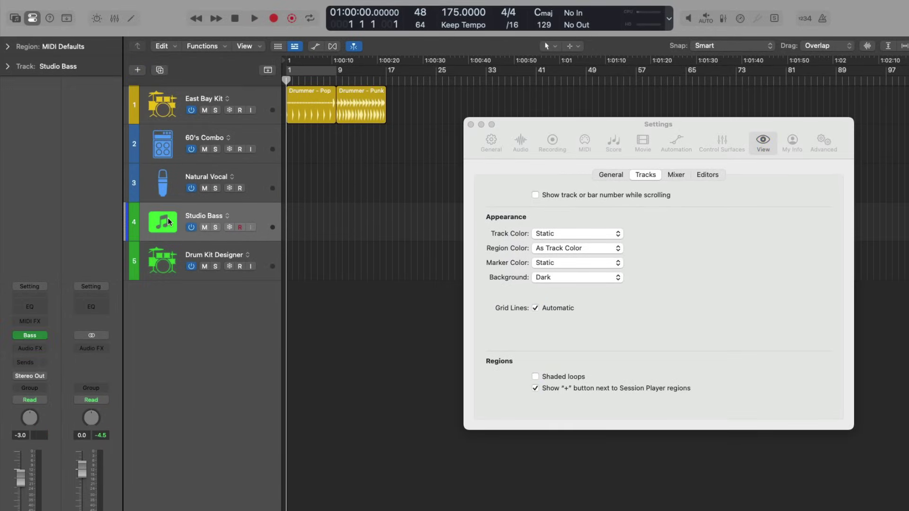
left_click(165, 262)
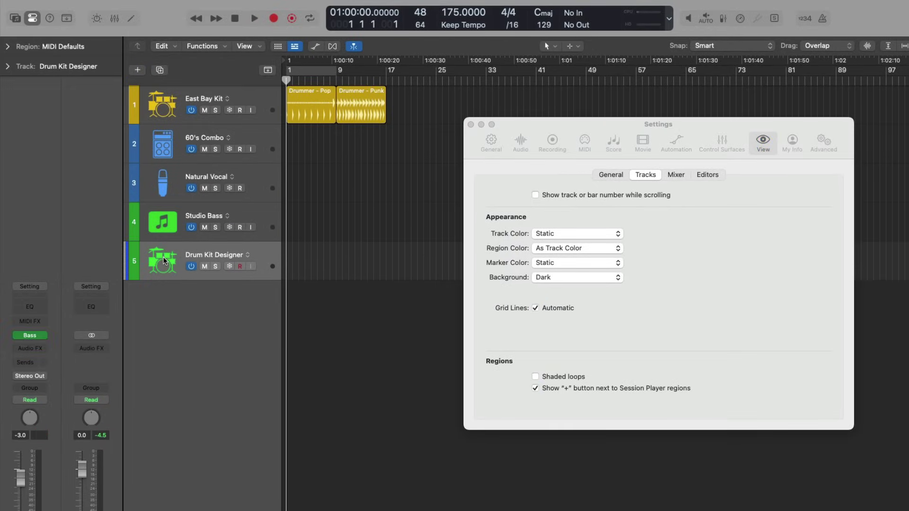
left_click(163, 105)
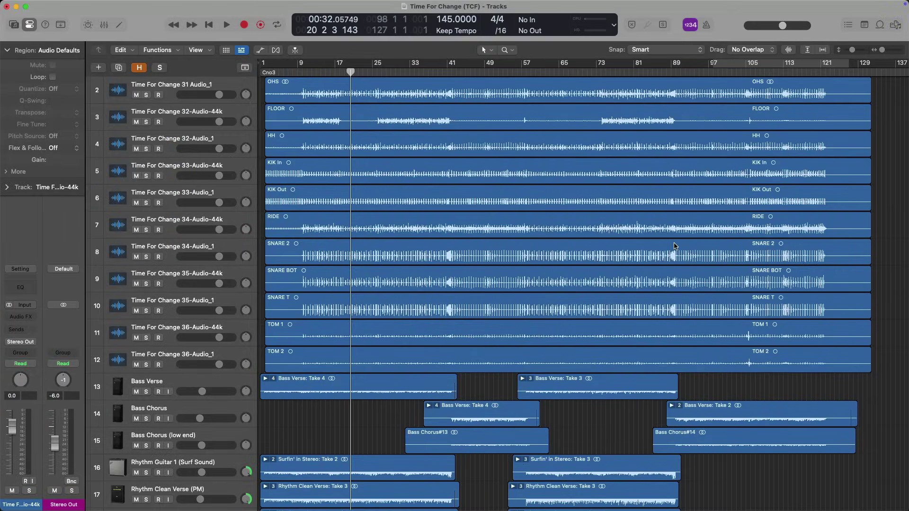
scroll(675, 246, "down", 10)
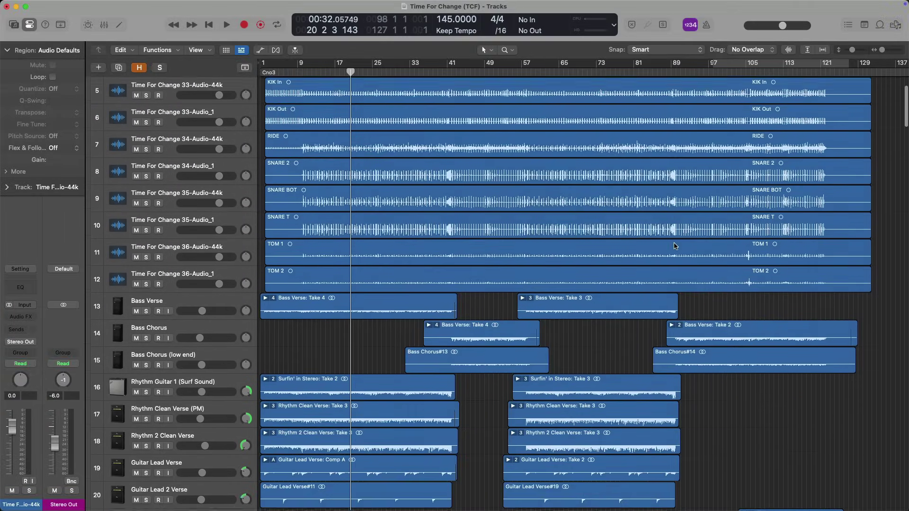
scroll(675, 246, "down", 15)
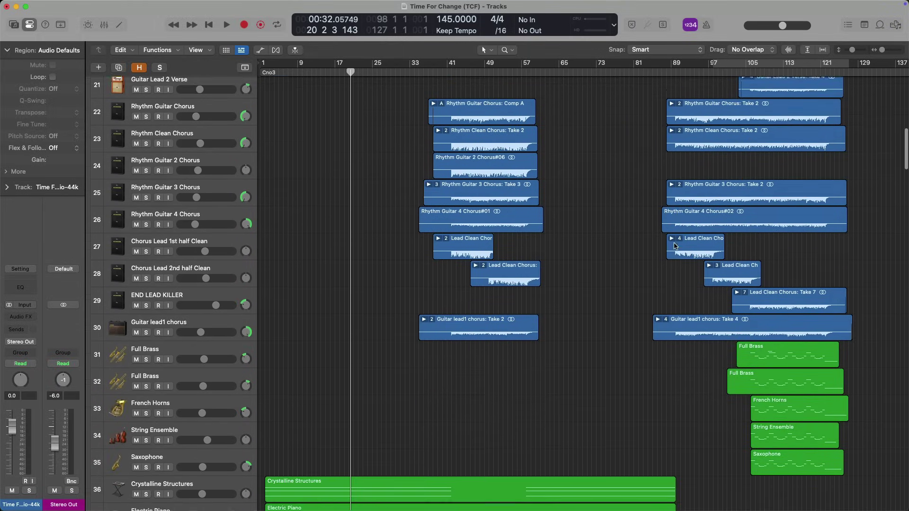
scroll(675, 245, "down", 15)
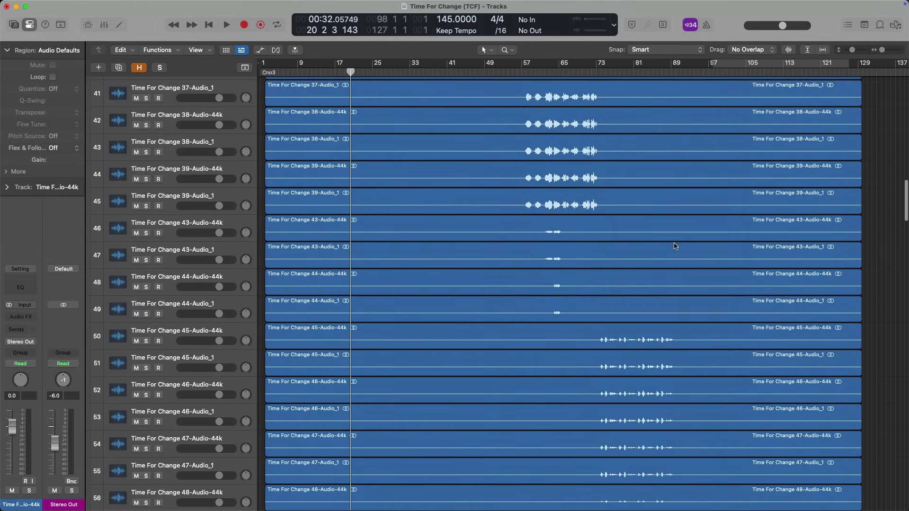
scroll(675, 245, "down", 20)
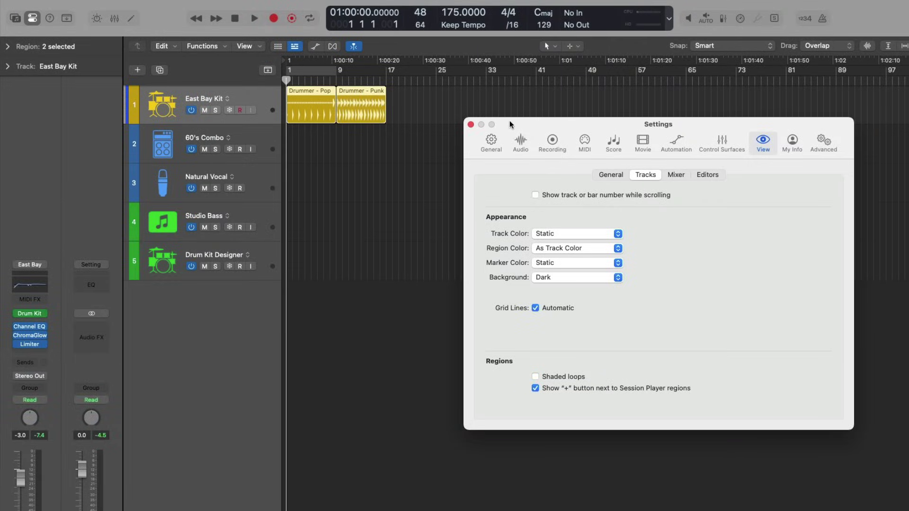
Step: Show the global tracks above the track list and move the settings window lower
key("g")
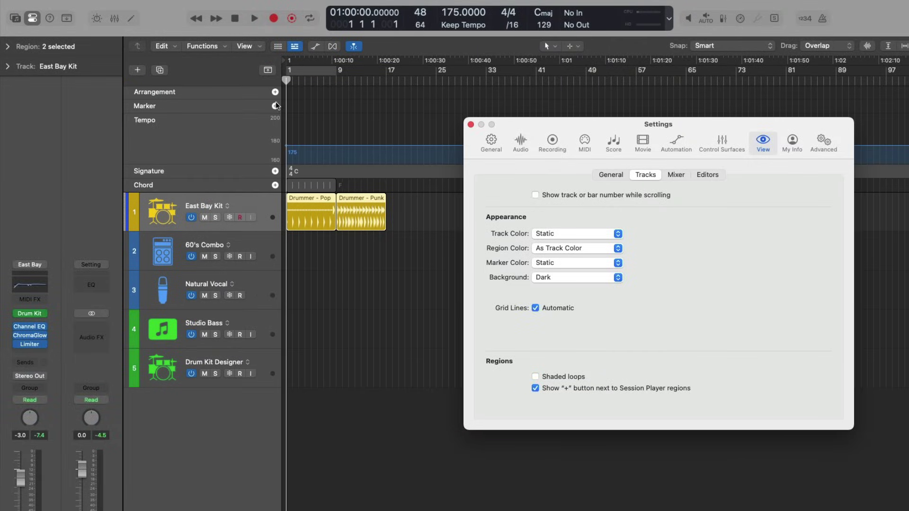
left_click(268, 70)
left_click(268, 70)
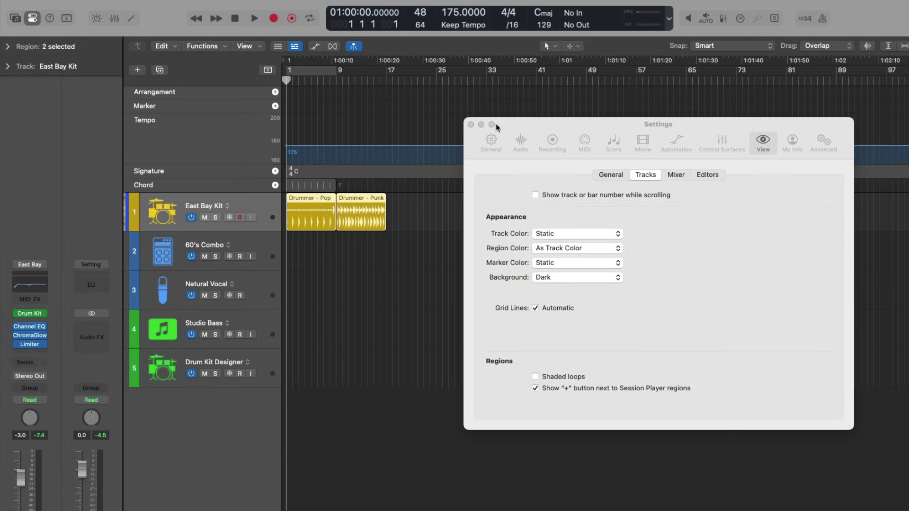
left_click_drag(497, 127, 495, 220)
Step: Add markers at bar 1 and bar 9 in the Marker track, then deselect
left_click(275, 106)
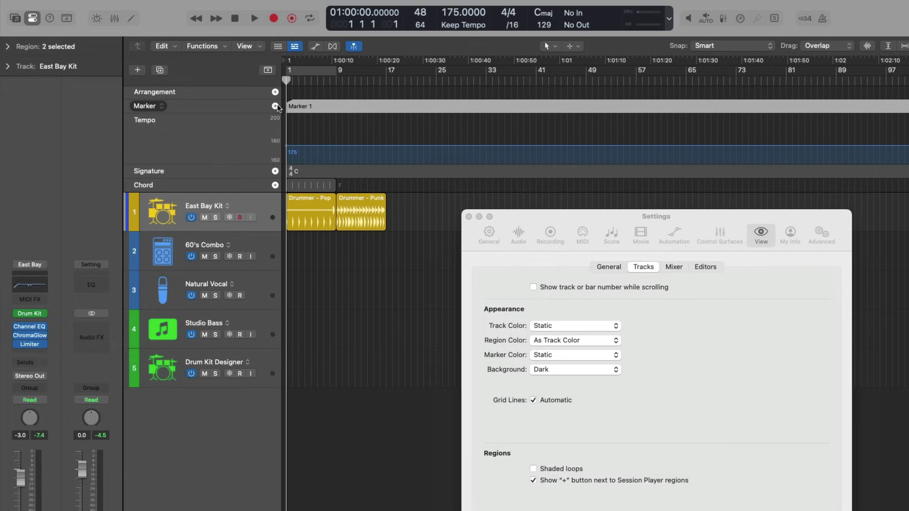
key("shift+period")
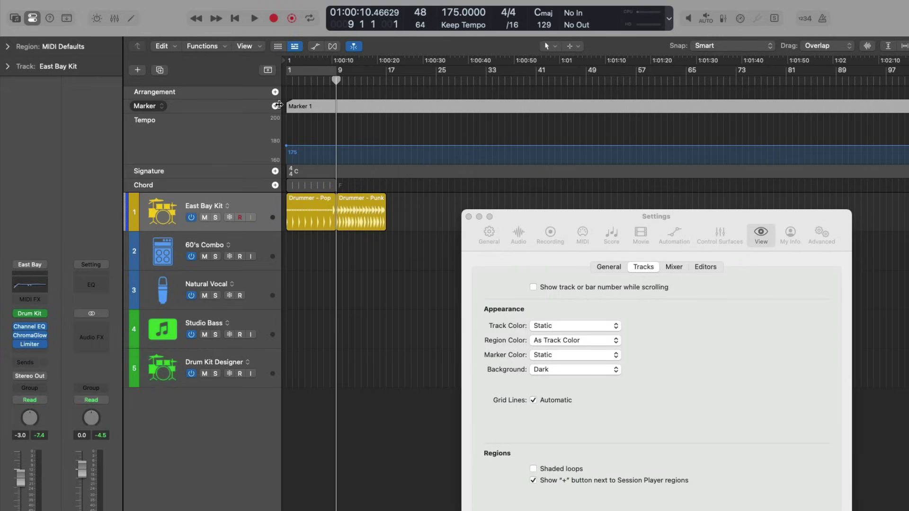
left_click(275, 106)
left_click(419, 207)
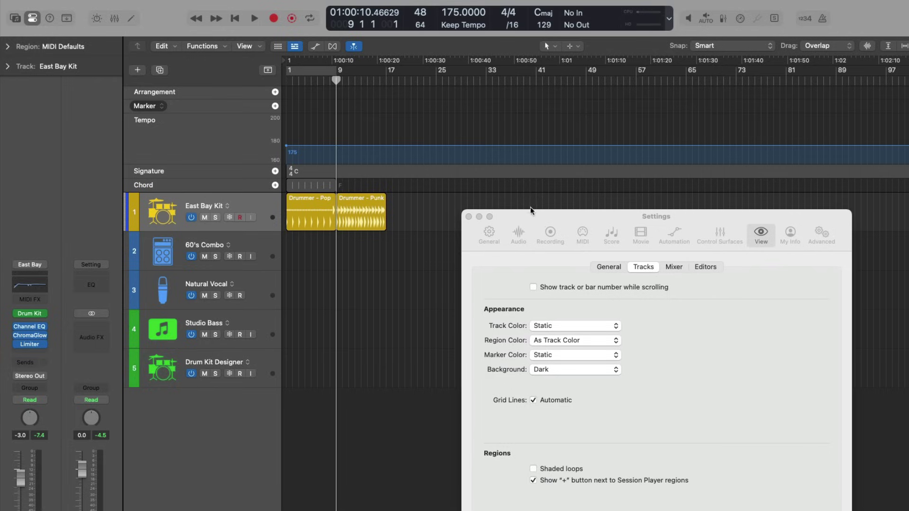
Step: Set Track Color and Marker Color to Auto-assign—96 Colors and close the settings
left_click_drag(533, 214, 522, 170)
left_click(548, 284)
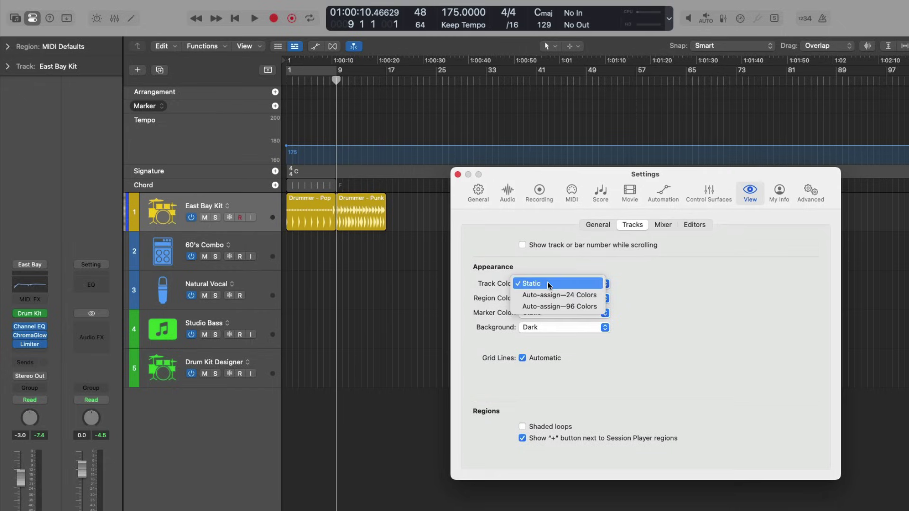
left_click(550, 307)
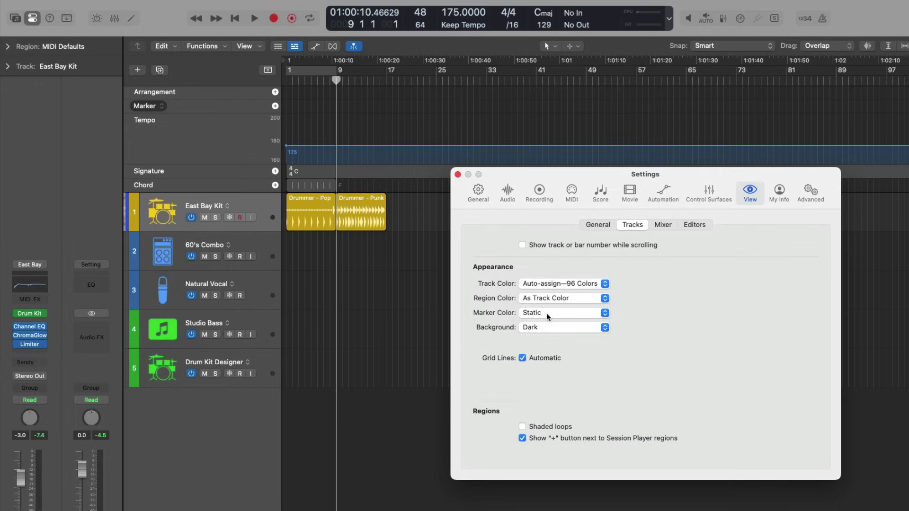
left_click(548, 314)
left_click(546, 334)
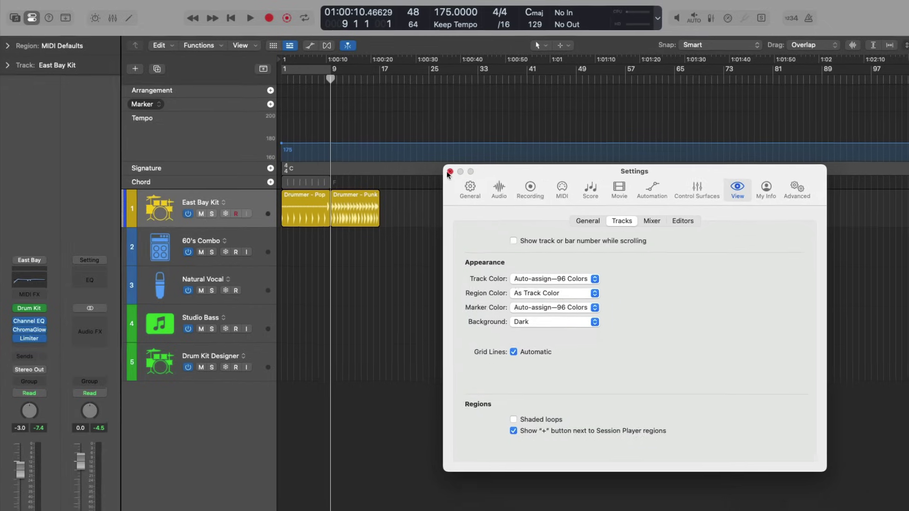
left_click(458, 174)
Step: Create eight new audio tracks with No Input
key("alt+super+n")
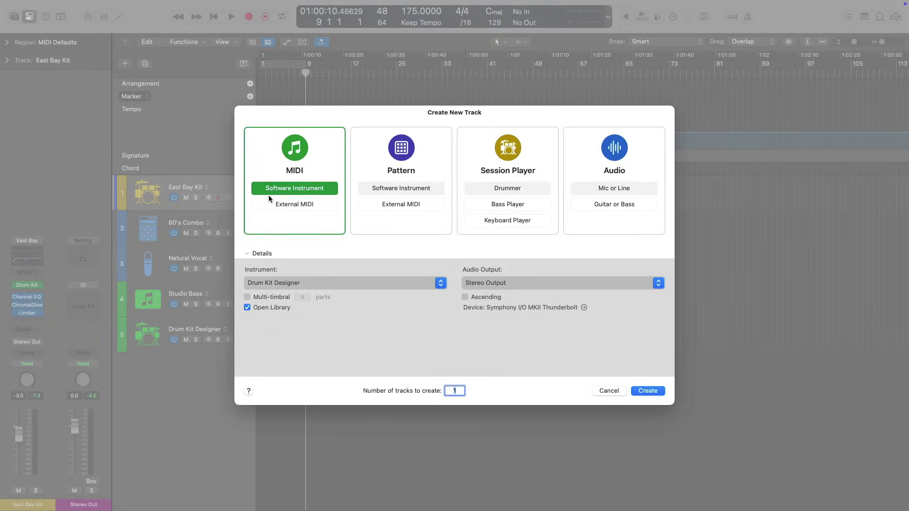
left_click(571, 164)
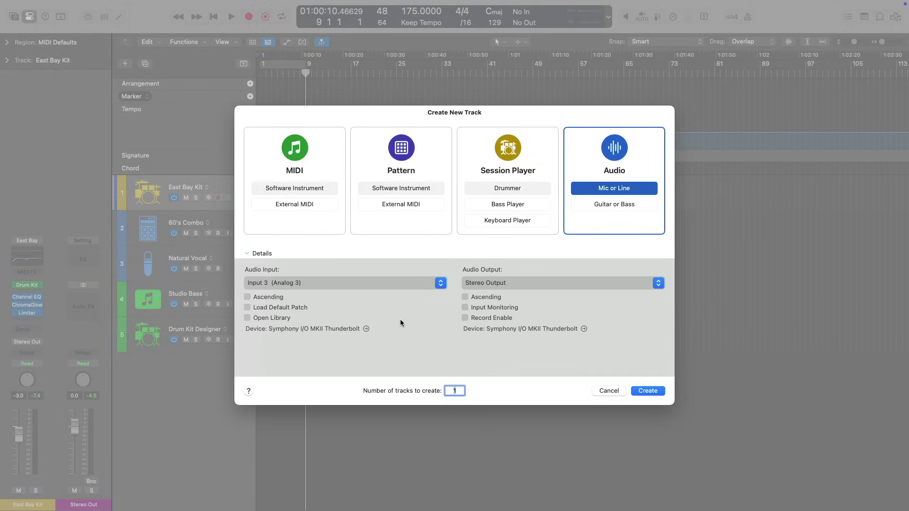
left_click(417, 288)
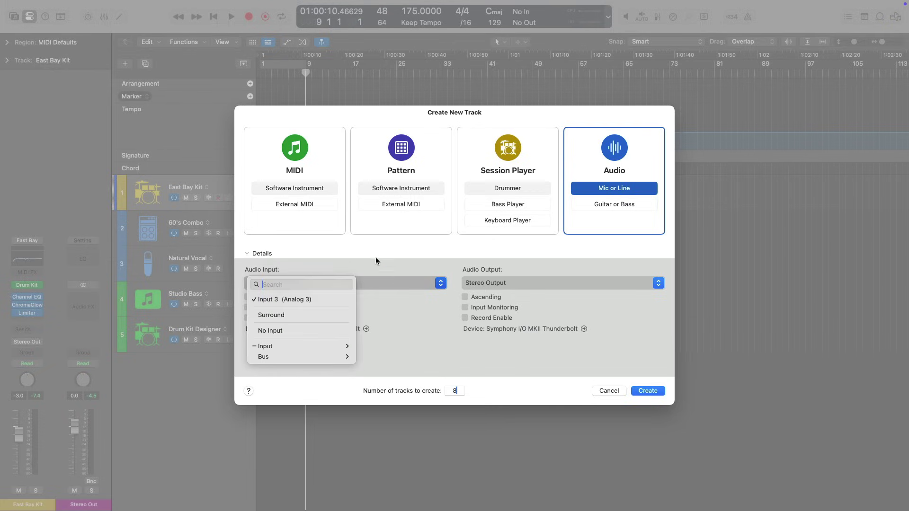
left_click(327, 331)
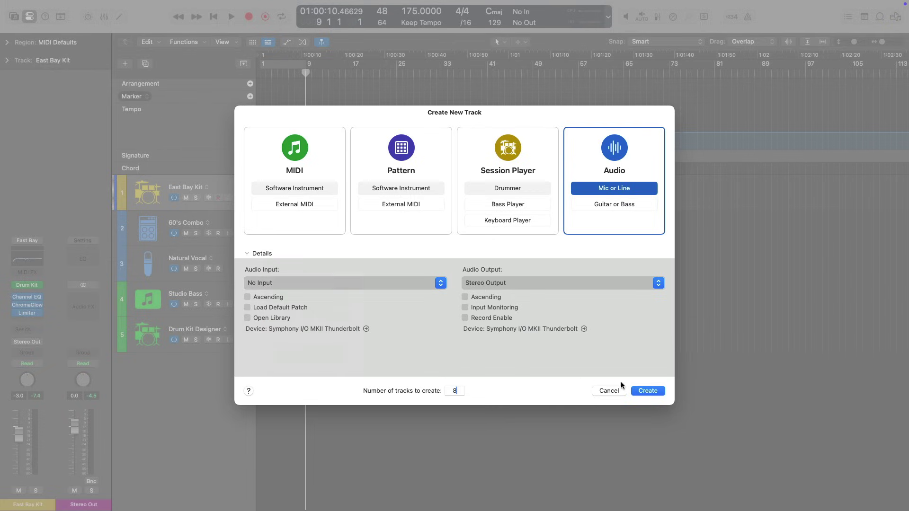
left_click(646, 390)
Step: Add Marker 1 at bar 1, Marker 2 at bar 8 and Marker 3 at bar 17
scroll(395, 288, "down", 2)
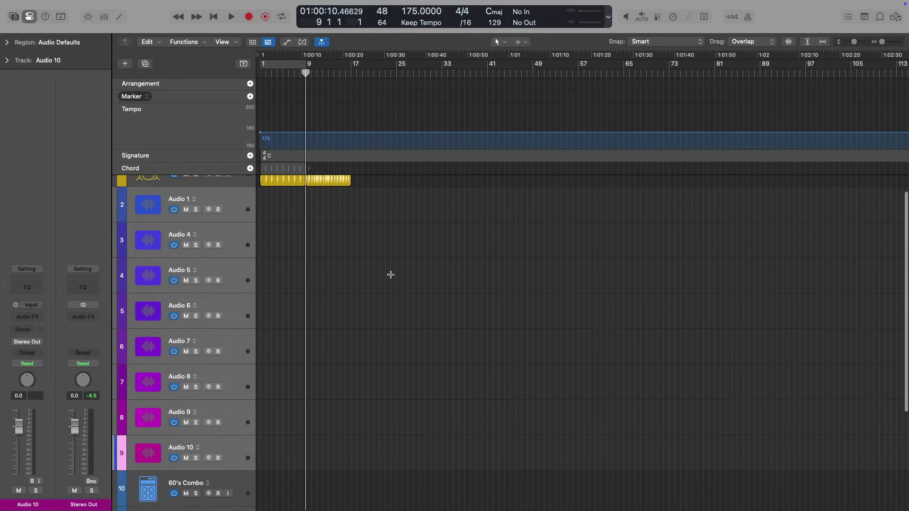
scroll(172, 216, "up", 2)
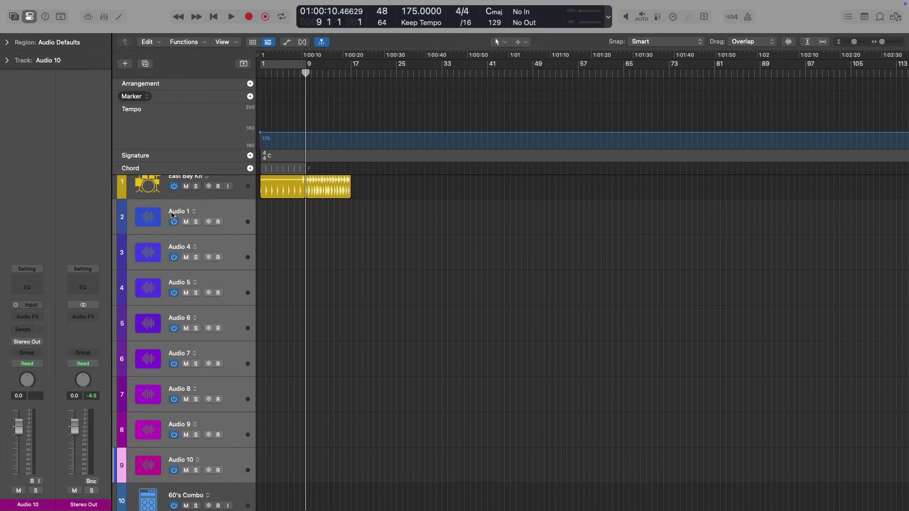
key("Return")
left_click(250, 97)
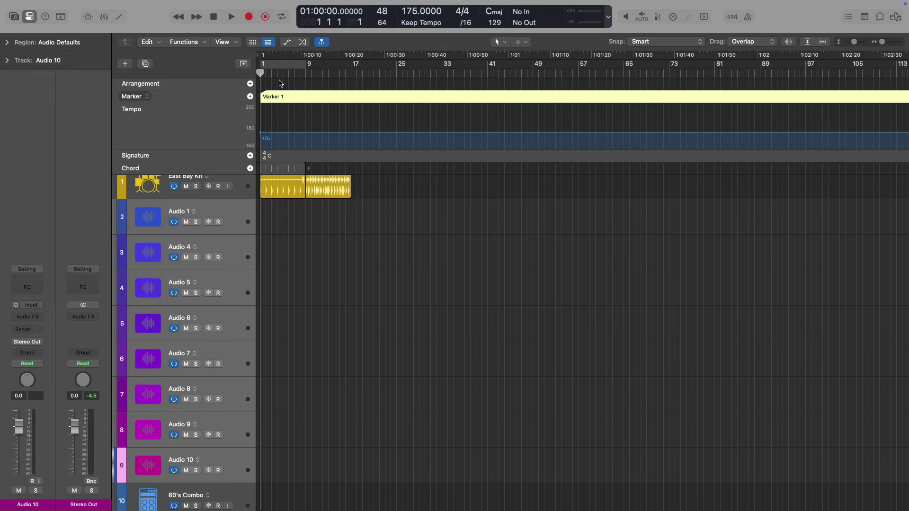
left_click(298, 73)
left_click(250, 96)
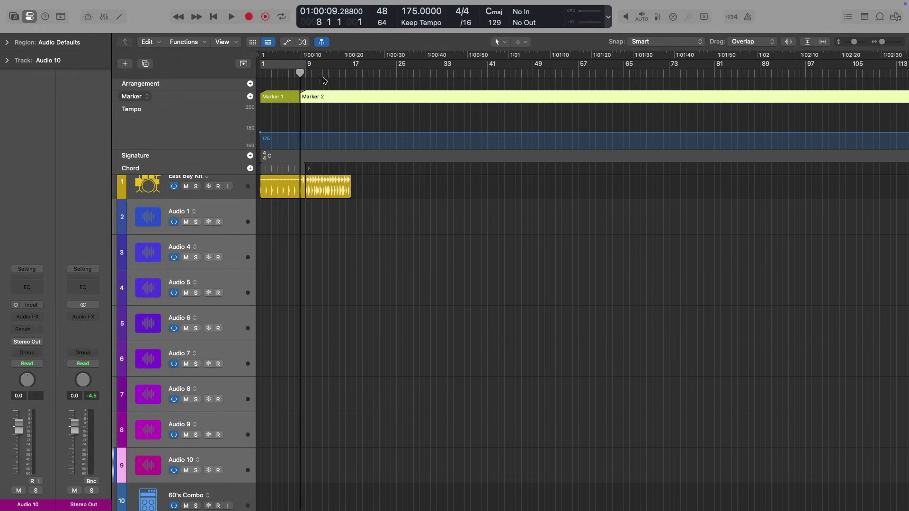
left_click(351, 73)
left_click(250, 97)
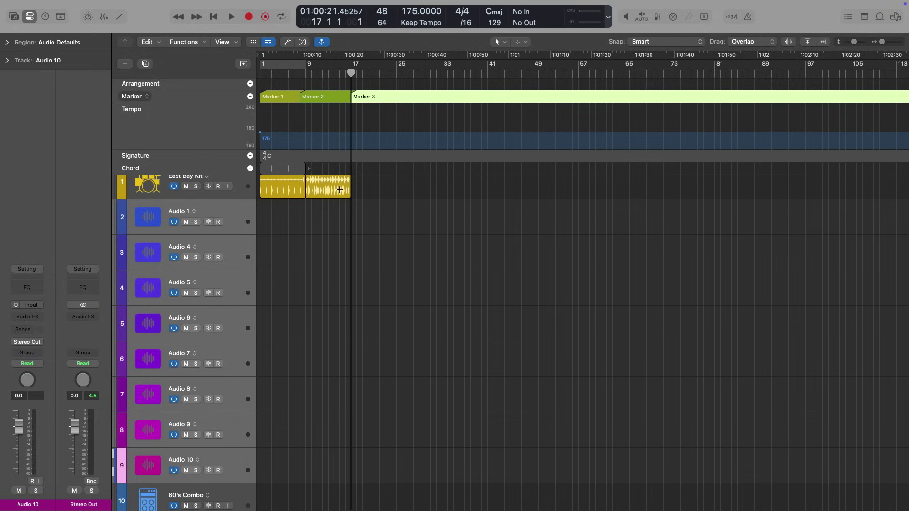
left_click(335, 216)
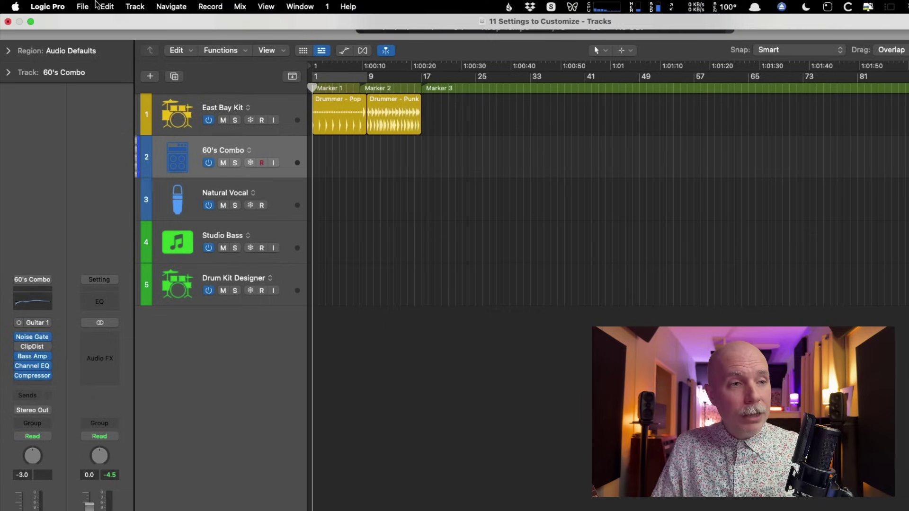
Step: Show the Project Settings MIDI Chase tab, with Notes unchecked and Program Change checked
left_click(84, 6)
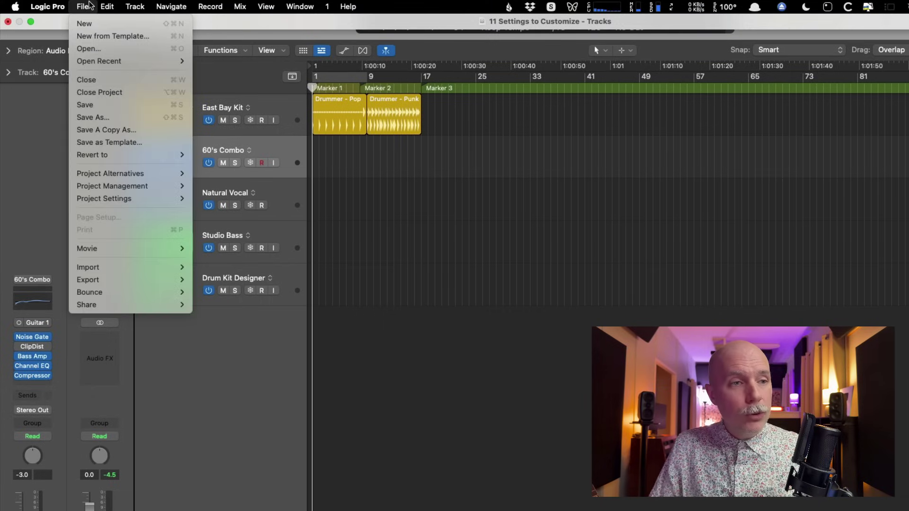
mouse_move(103, 199)
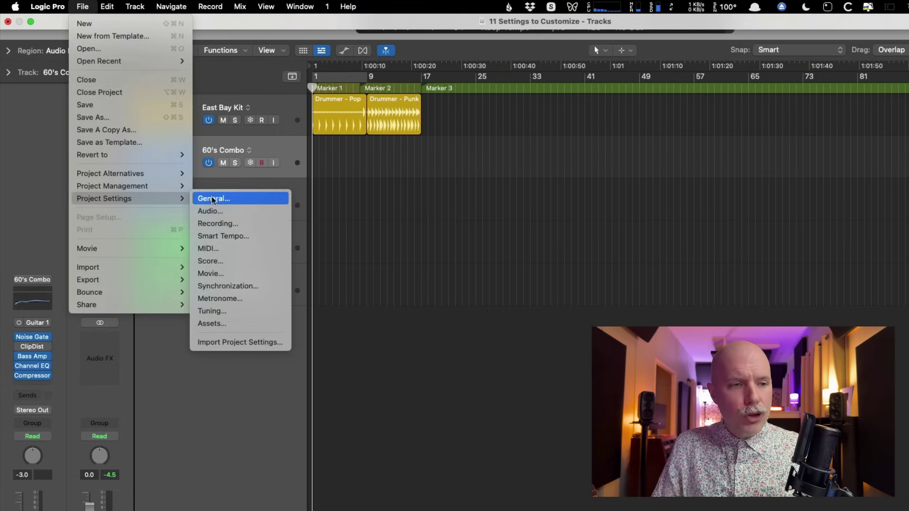
left_click(228, 247)
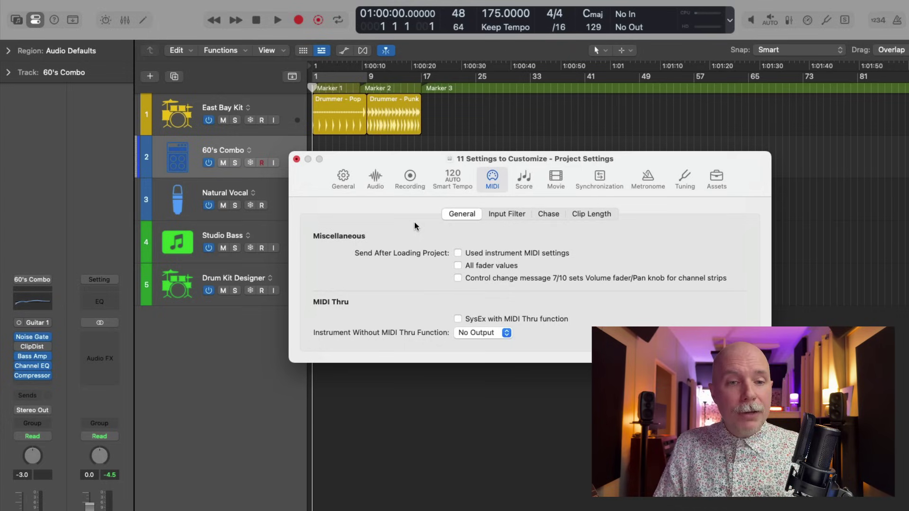
left_click(549, 214)
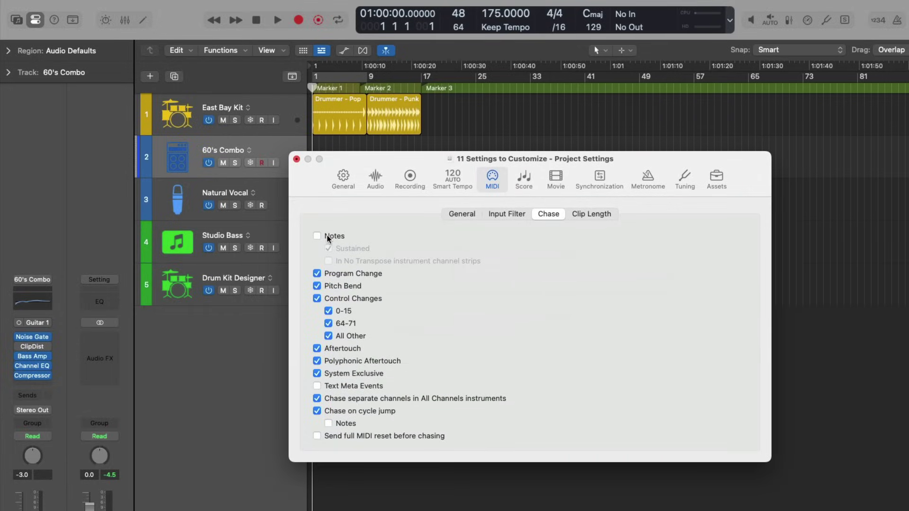
left_click_drag(390, 162, 703, 184)
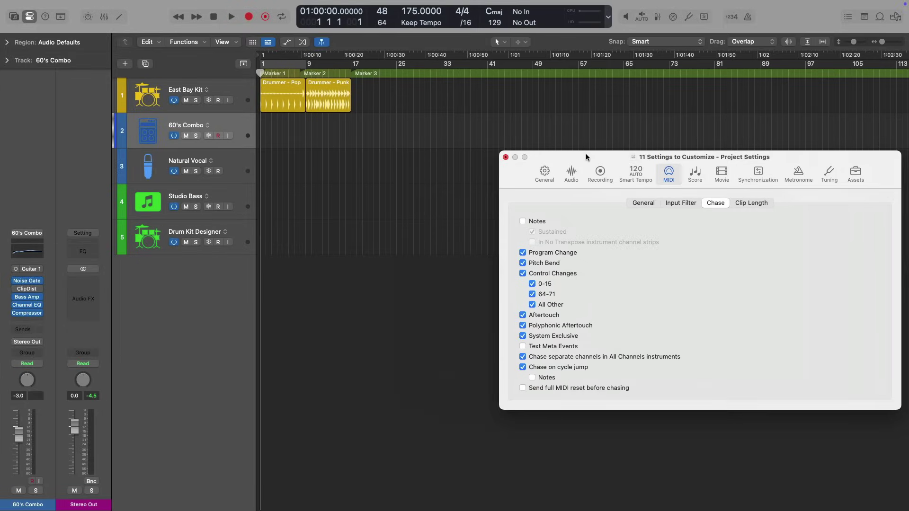
left_click_drag(586, 157, 565, 157)
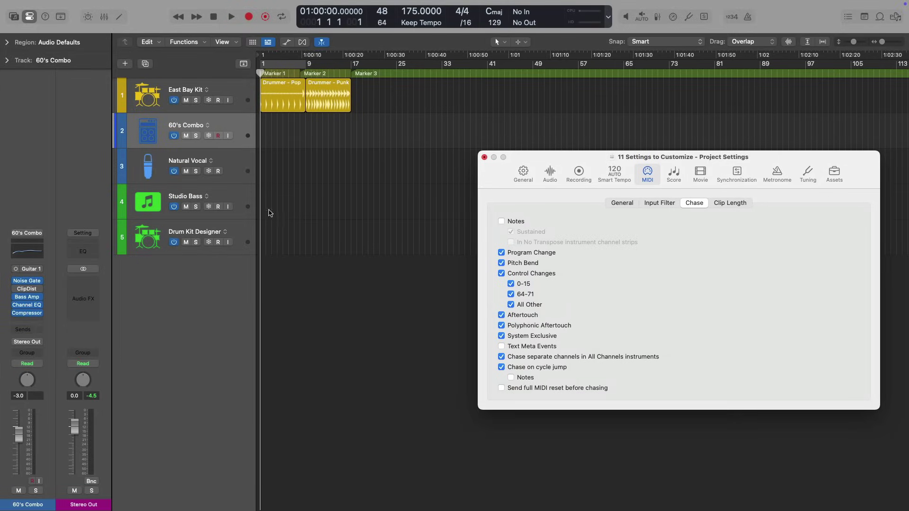
Step: Select the Studio Bass track and bring up the Musical Typing keyboard
left_click(238, 199)
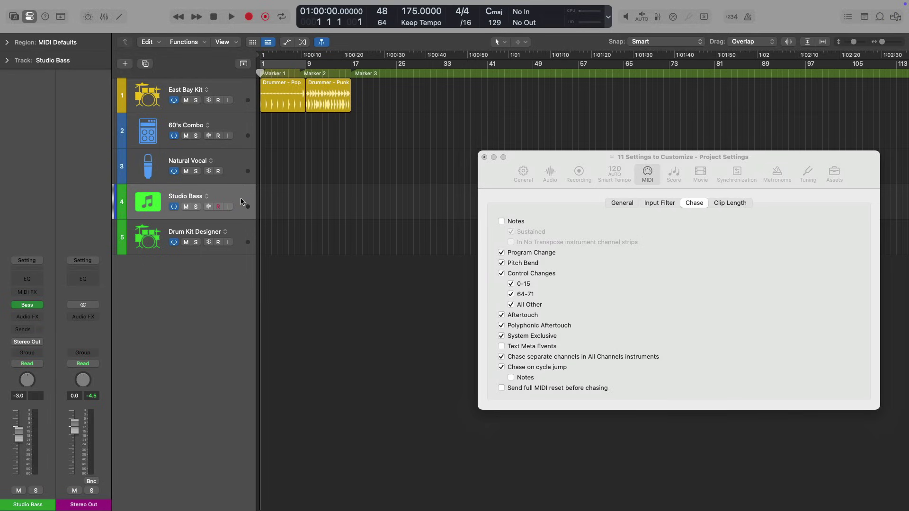
key("super+k")
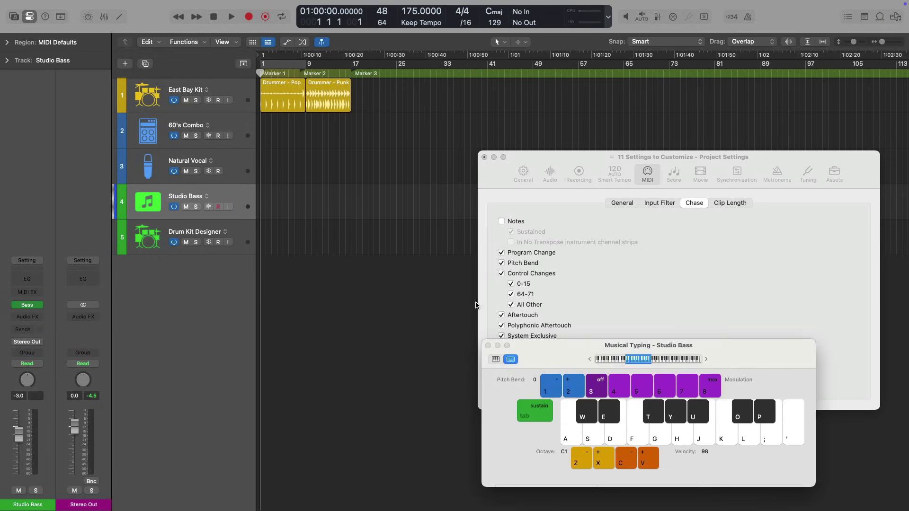
left_click_drag(556, 348, 527, 232)
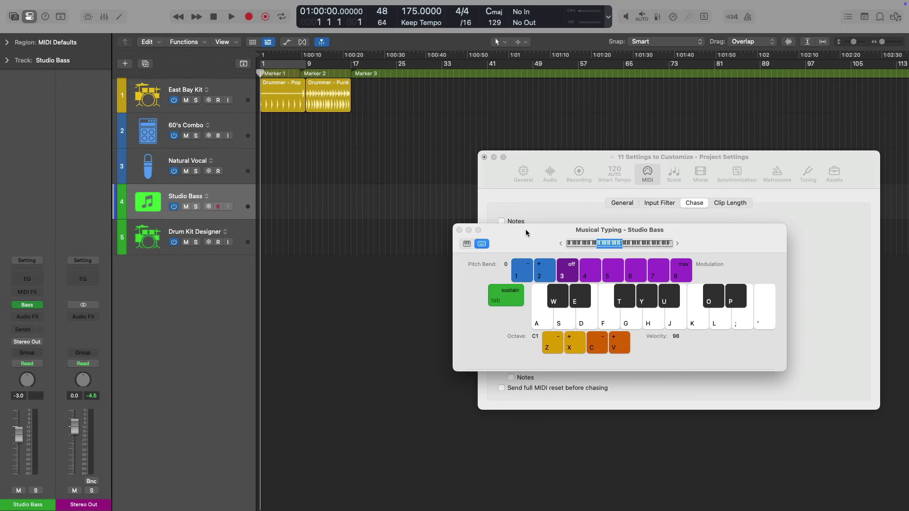
Step: Record a five-note bass phrase from bar 1, including D2 and C2
key("r")
key("l")
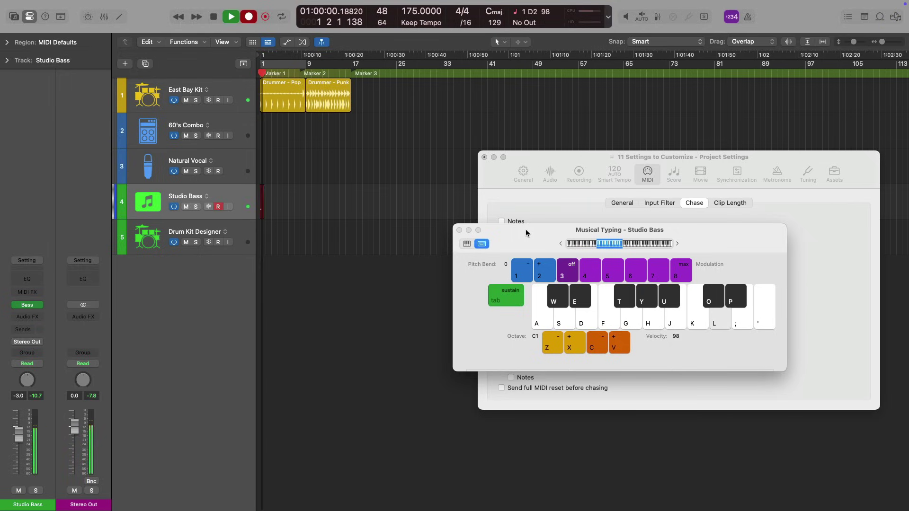
key("o")
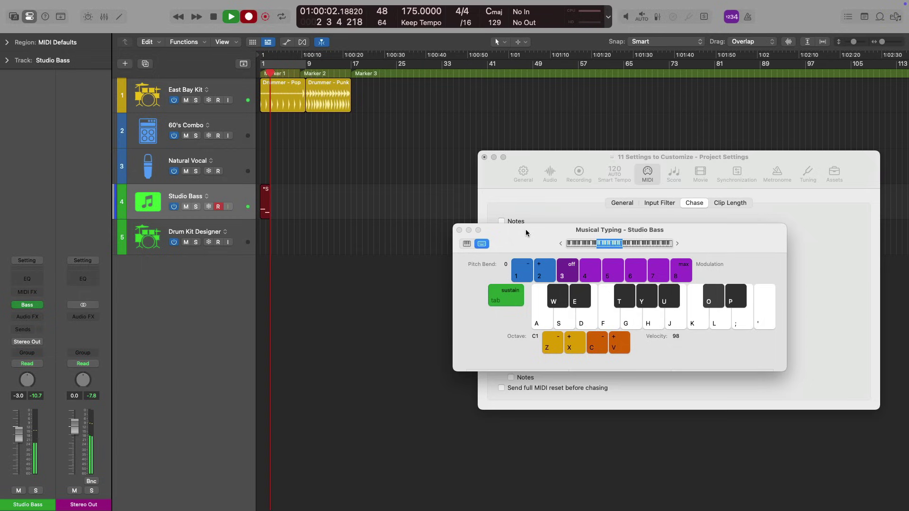
key("k")
key("j")
key("k")
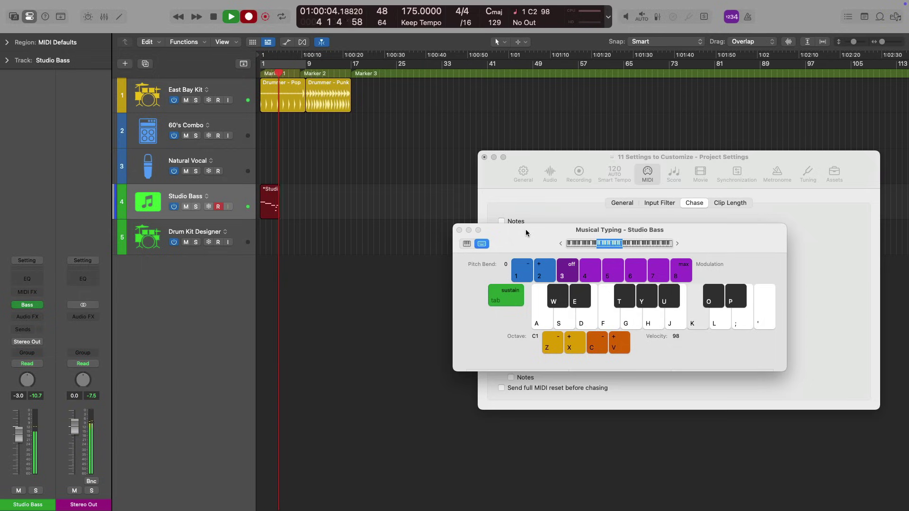
key("space")
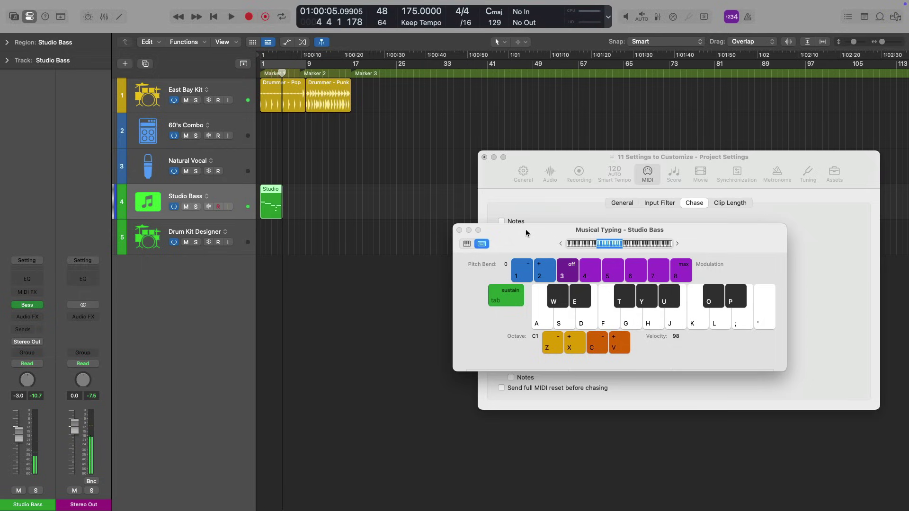
key("super+k")
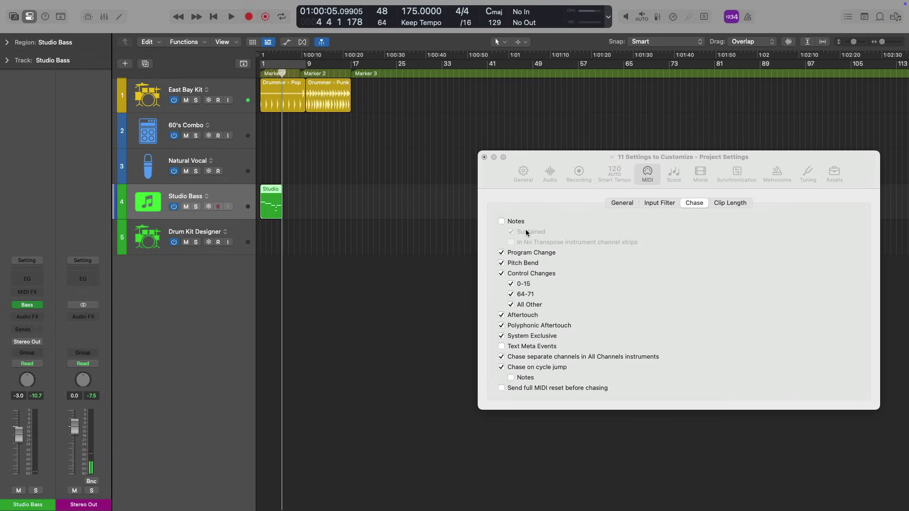
key("z")
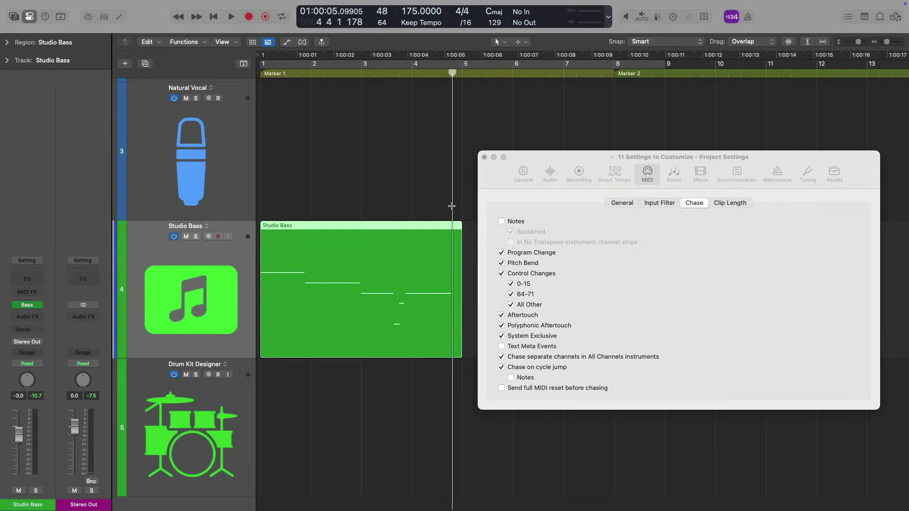
left_click(277, 74)
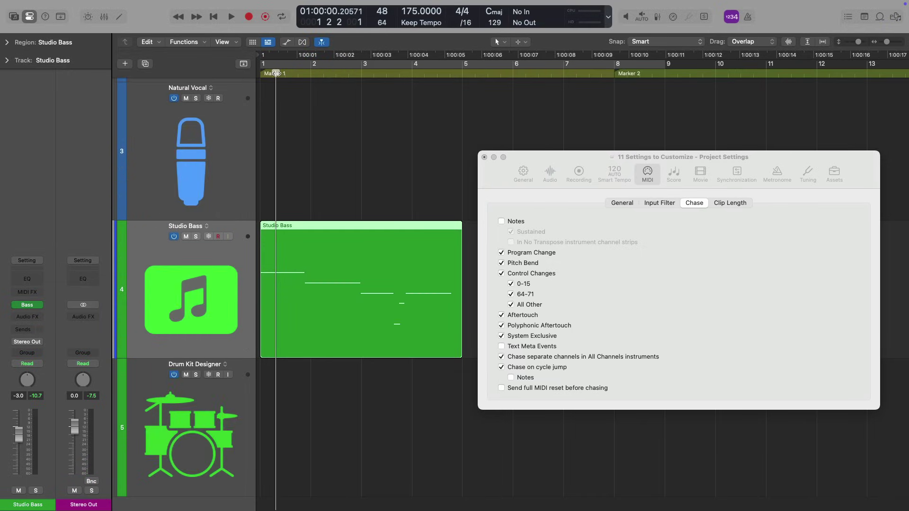
key("space")
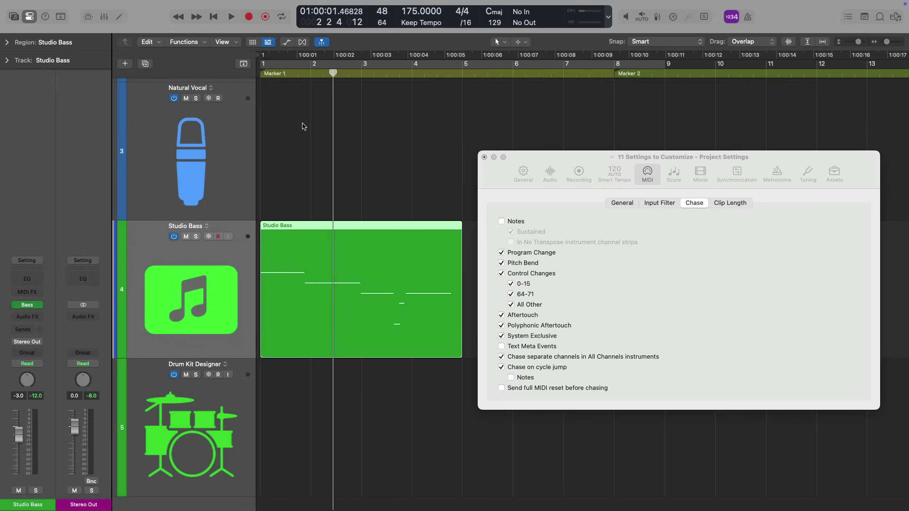
left_click_drag(333, 74, 336, 74)
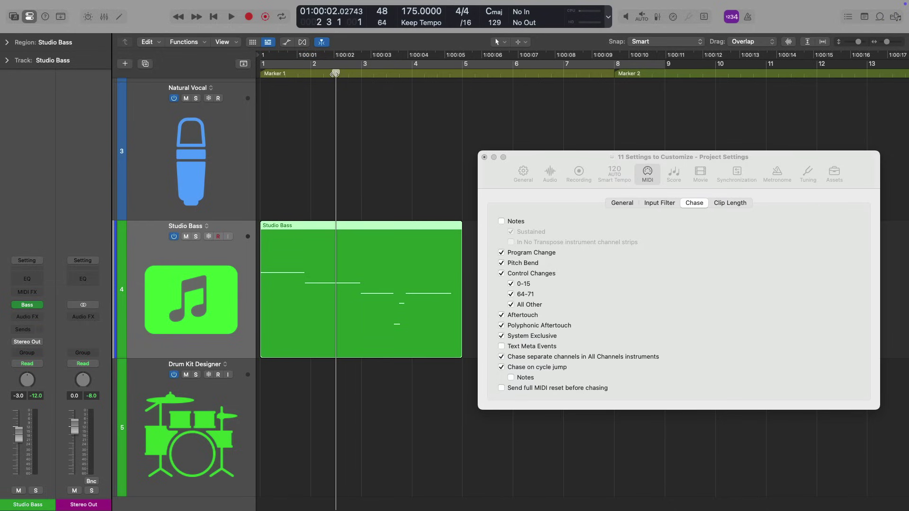
key("space")
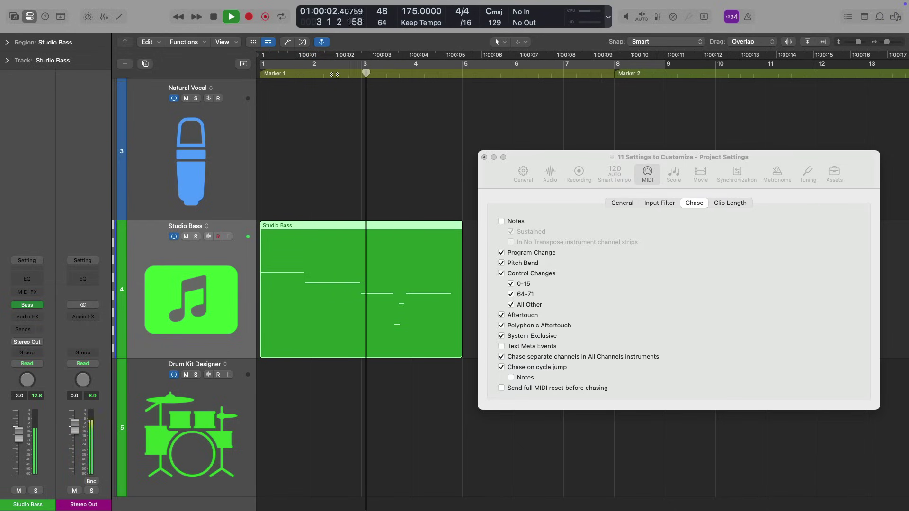
key("space")
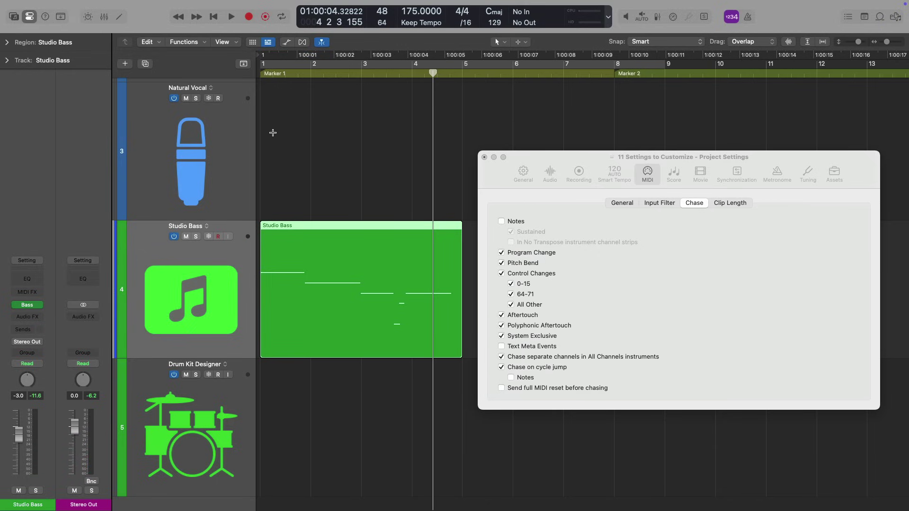
left_click_drag(262, 74, 279, 74)
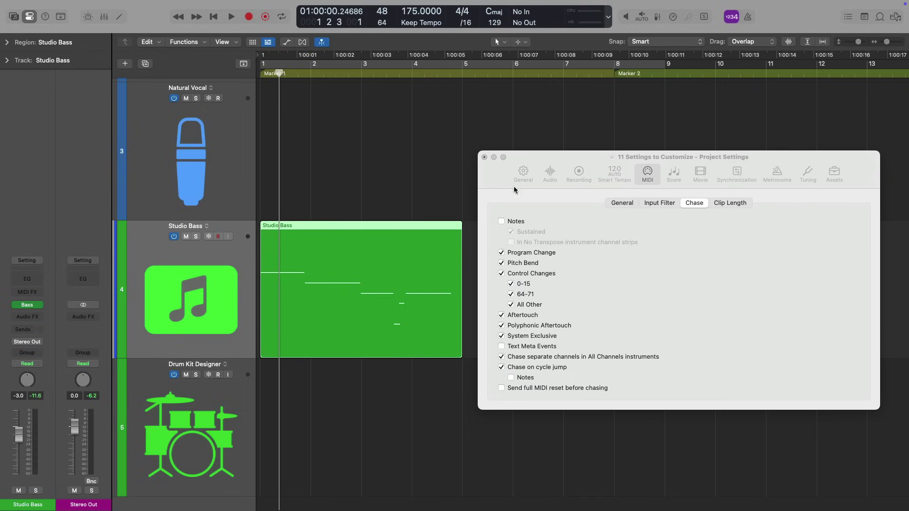
Step: Enable Notes chasing in the project's MIDI Chase settings
left_click(540, 219)
left_click(508, 221)
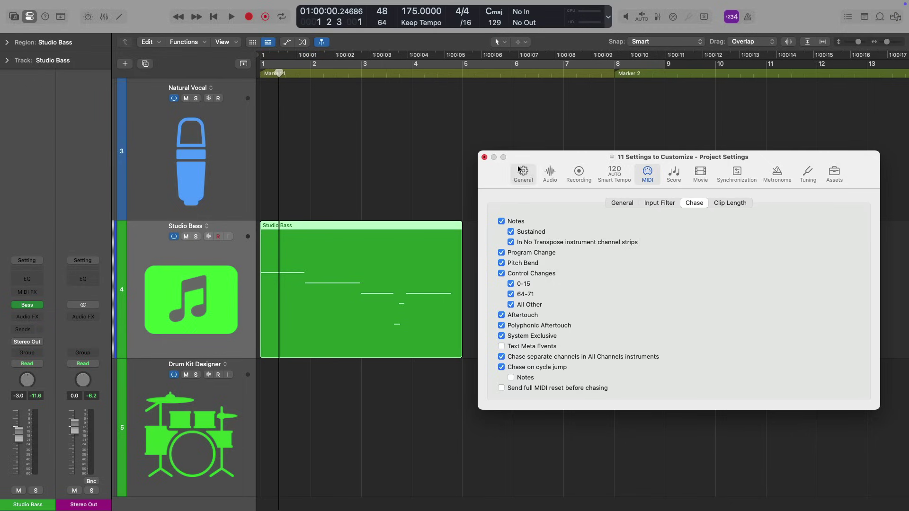
left_click(281, 73)
Step: Play the bass from near the start, then from mid-note around bar 2 beat 3
key("space")
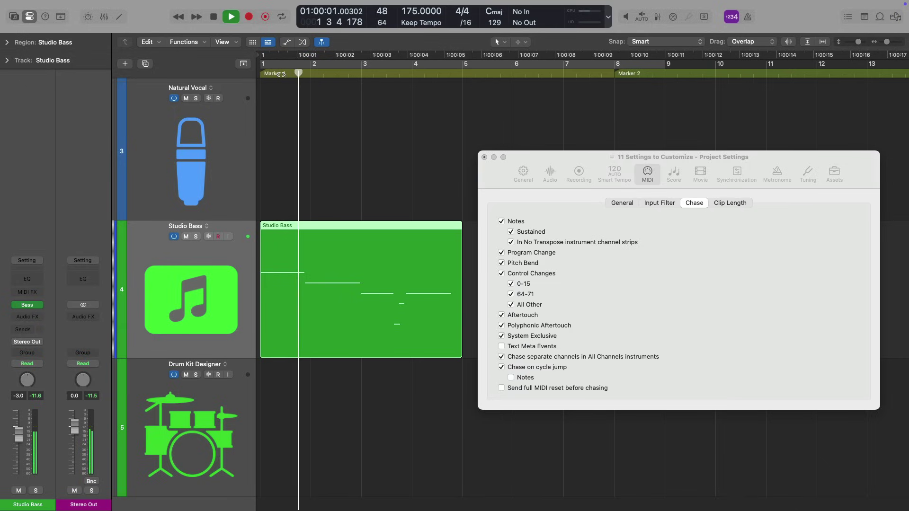
key("space")
left_click_drag(333, 75, 336, 75)
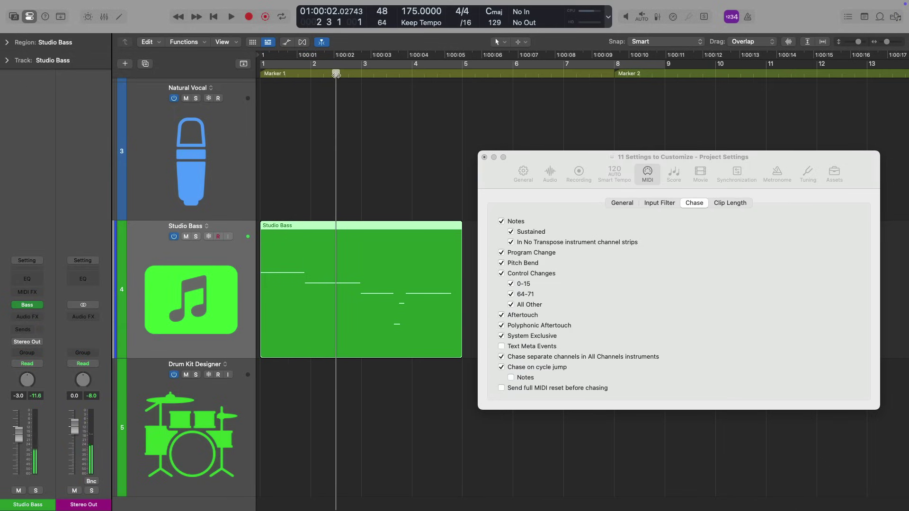
key("space")
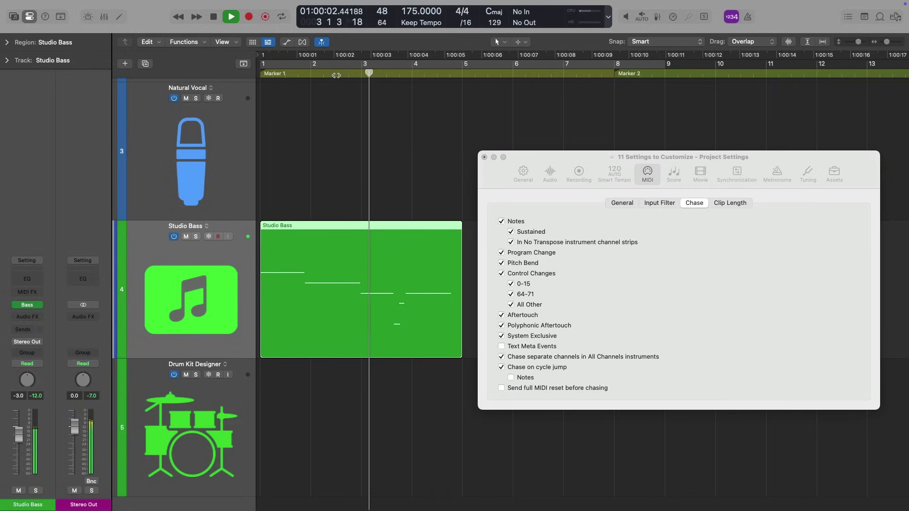
key("space")
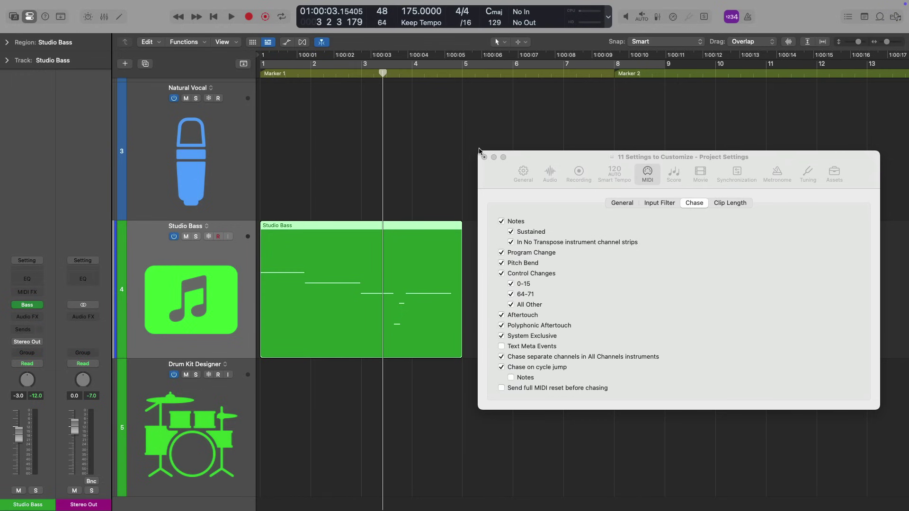
Step: Close Project Settings and turn on Alignment Guides in the Snap menu
left_click(484, 157)
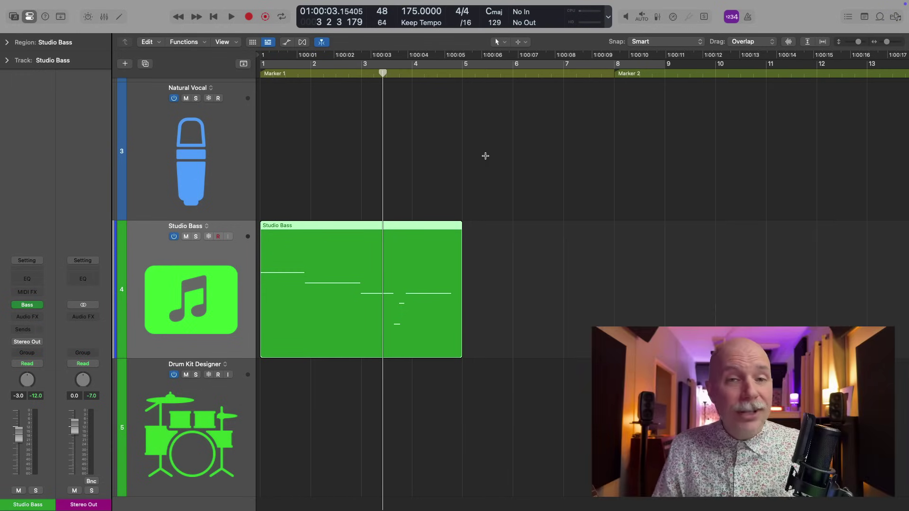
scroll(487, 156, "up", 5)
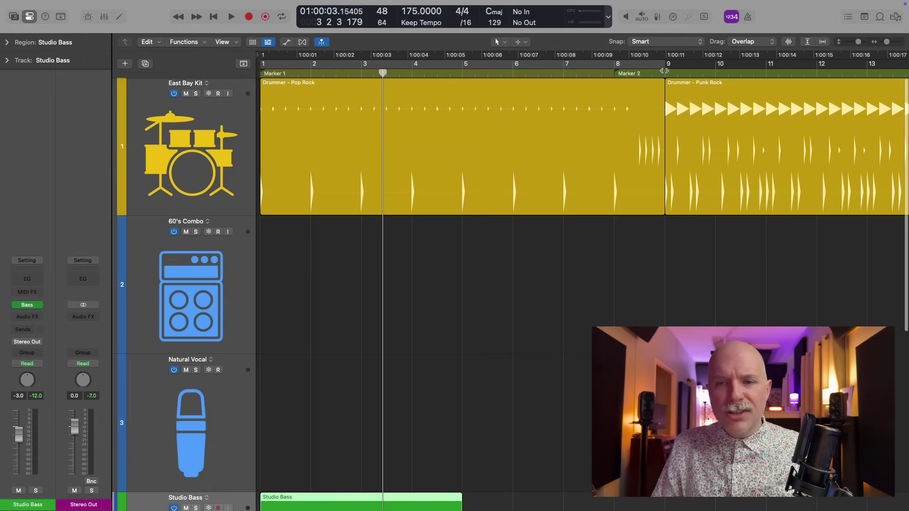
left_click(684, 46)
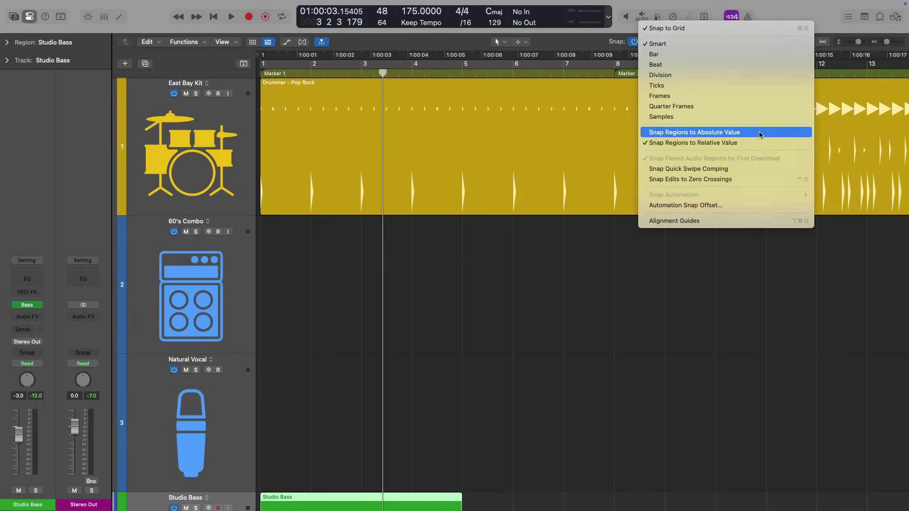
left_click(654, 220)
Step: Bounce both Drummer regions in place to a new audio track
key("super+Left")
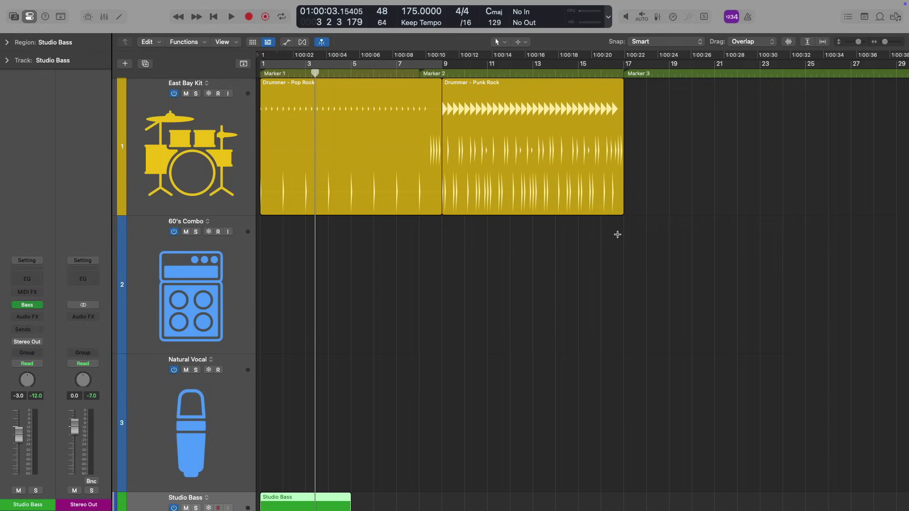
left_click_drag(629, 166, 320, 113)
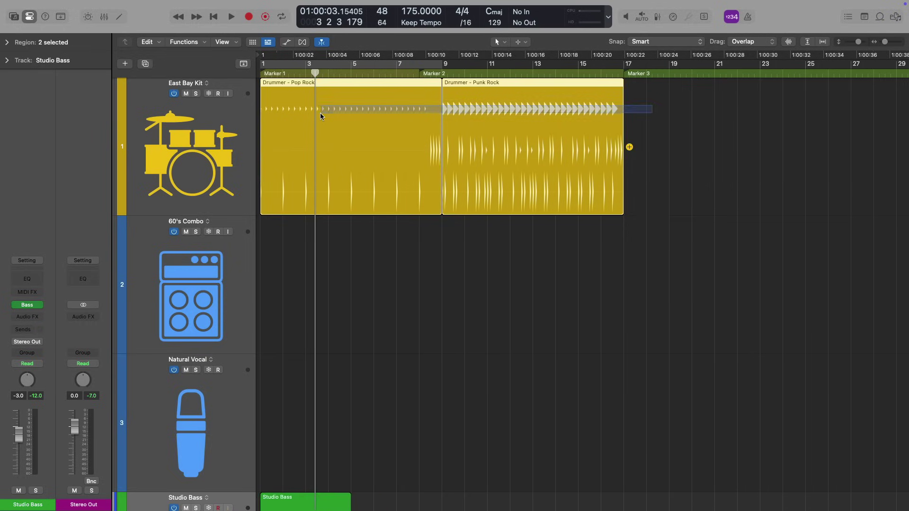
key("ctrl+b")
key("Return")
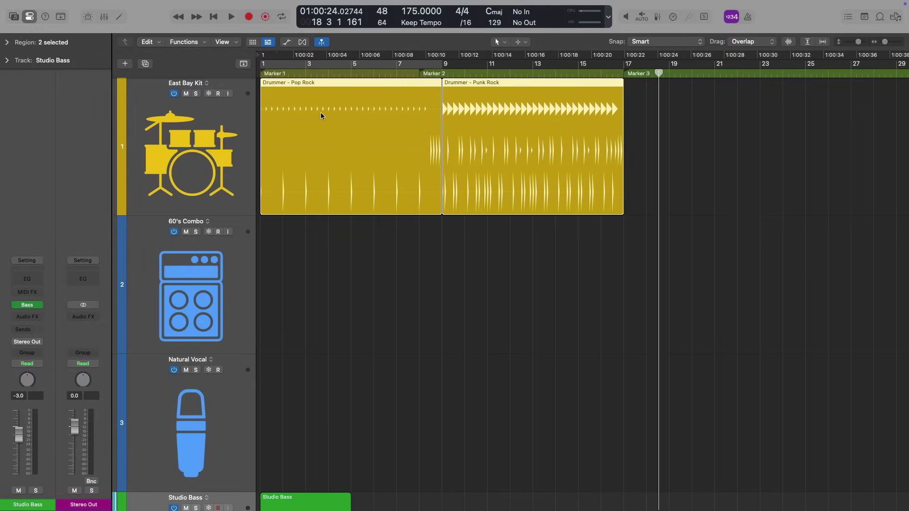
Step: Zoom in on bars 15–16 and split the Pop Rock drummer audio near bar 15 beat 2
scroll(410, 140, "down", 3)
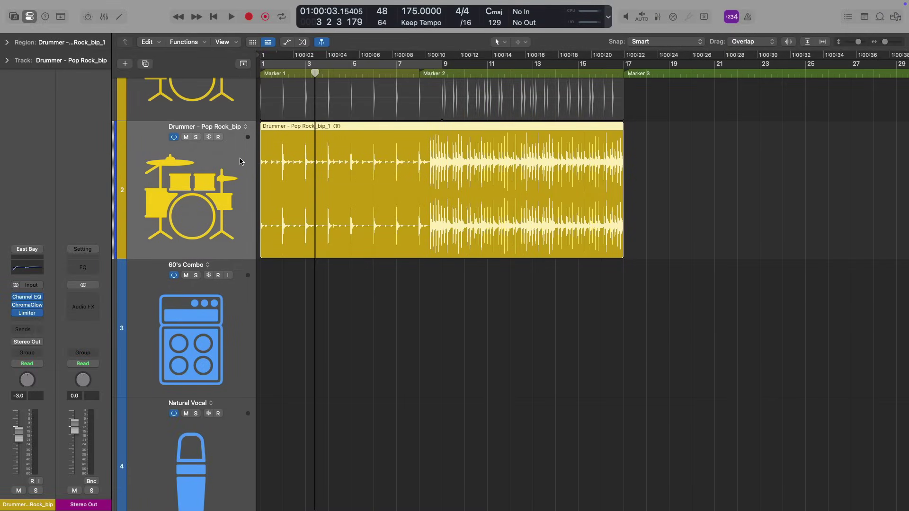
left_click_drag(504, 120, 734, 349)
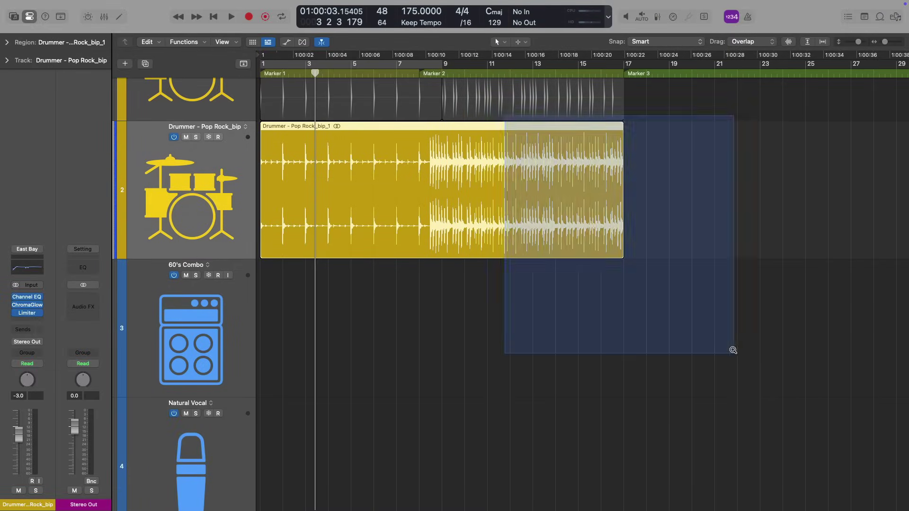
left_click(491, 81)
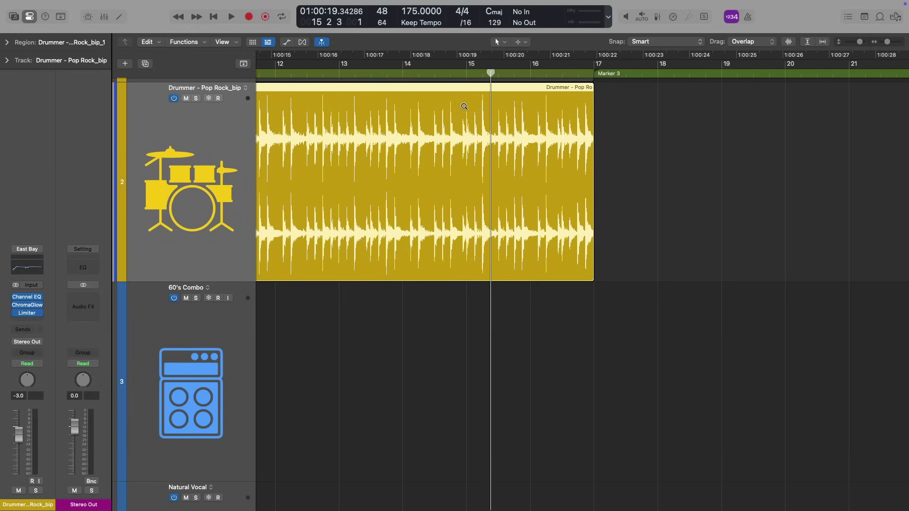
left_click_drag(466, 112, 577, 243)
left_click_drag(406, 72, 417, 71)
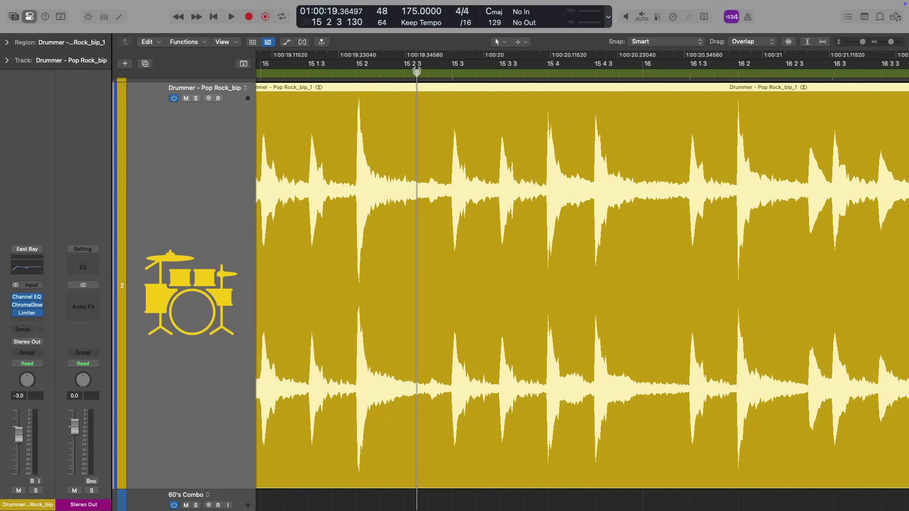
key("super+t")
Step: Try sliding the split-off second part later, then undo the moves and the split
left_click(492, 130, "ctrl+alt")
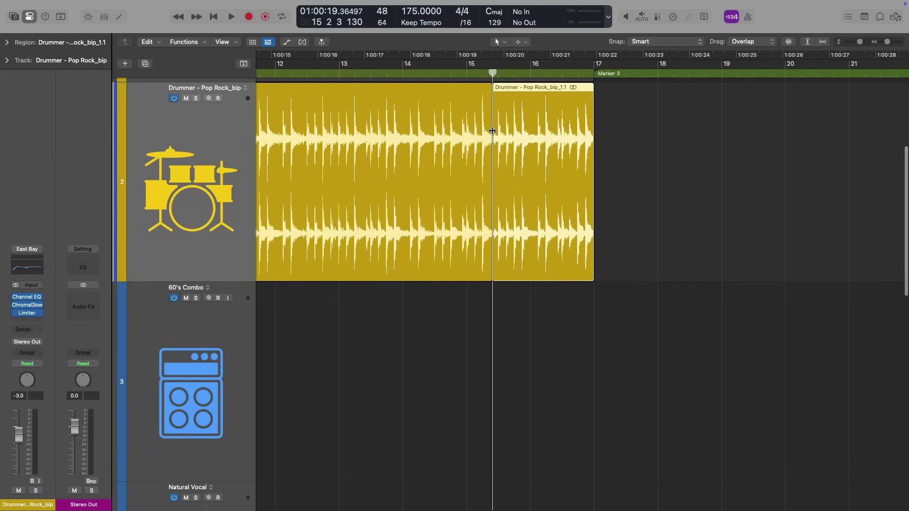
left_click_drag(482, 123, 594, 221)
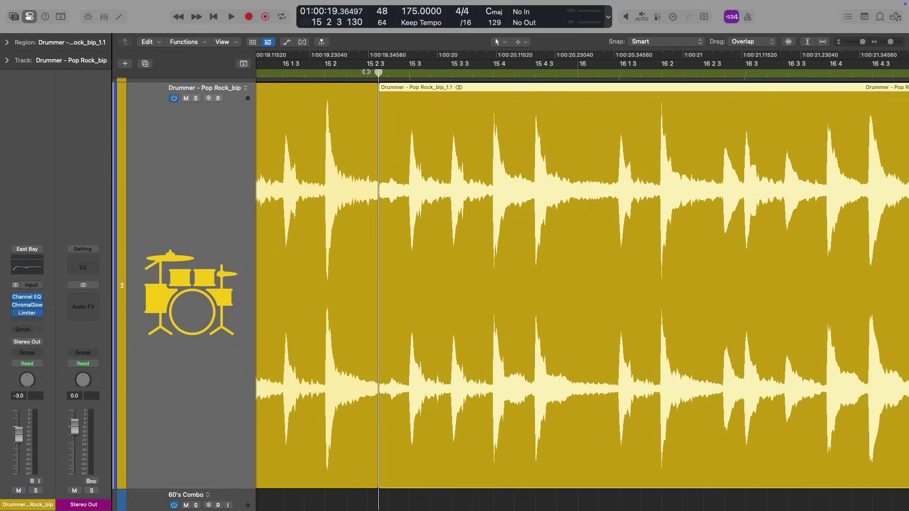
left_click(367, 72)
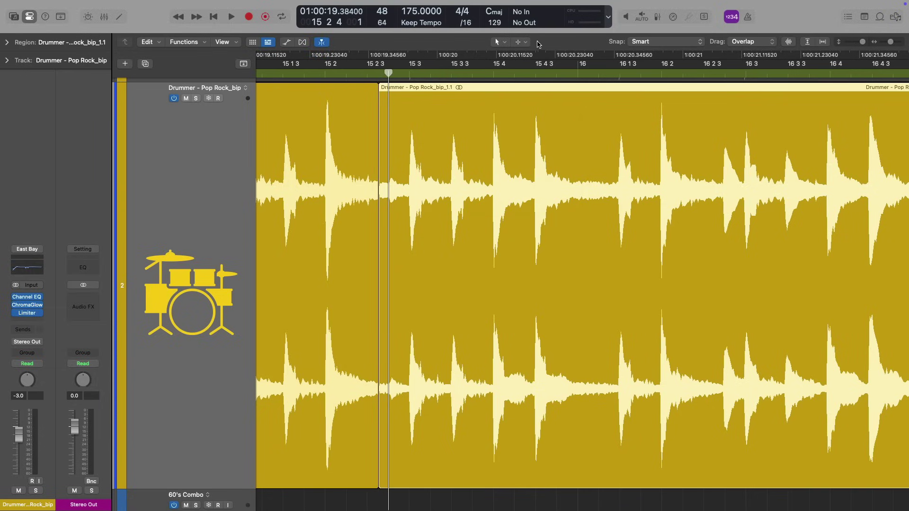
left_click_drag(471, 125, 535, 99)
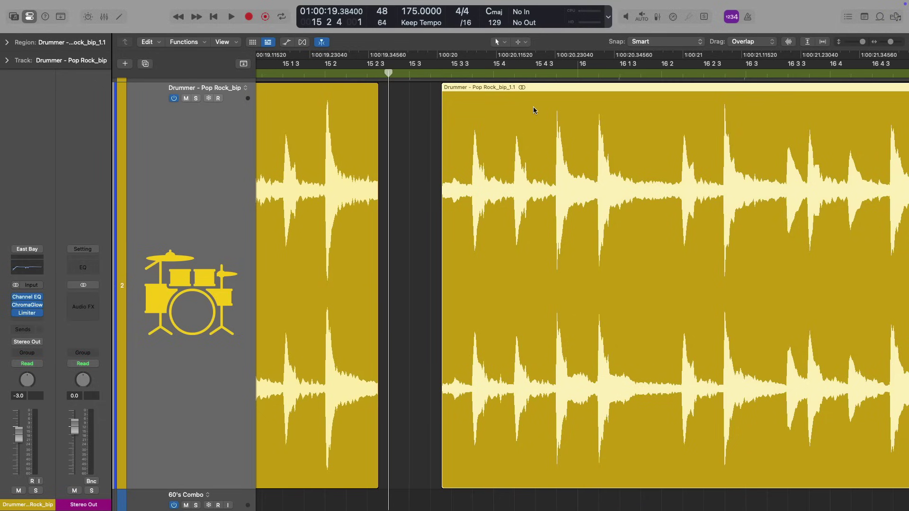
key("super+z")
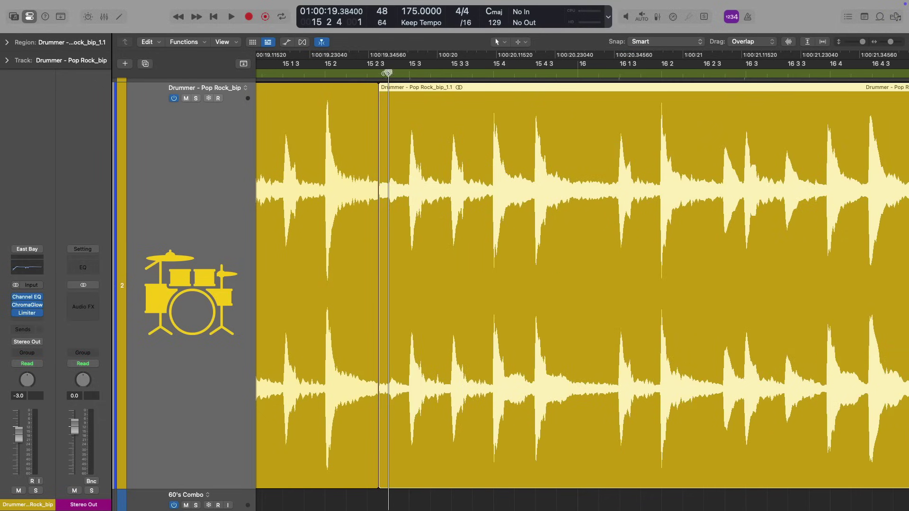
left_click_drag(387, 74, 379, 72)
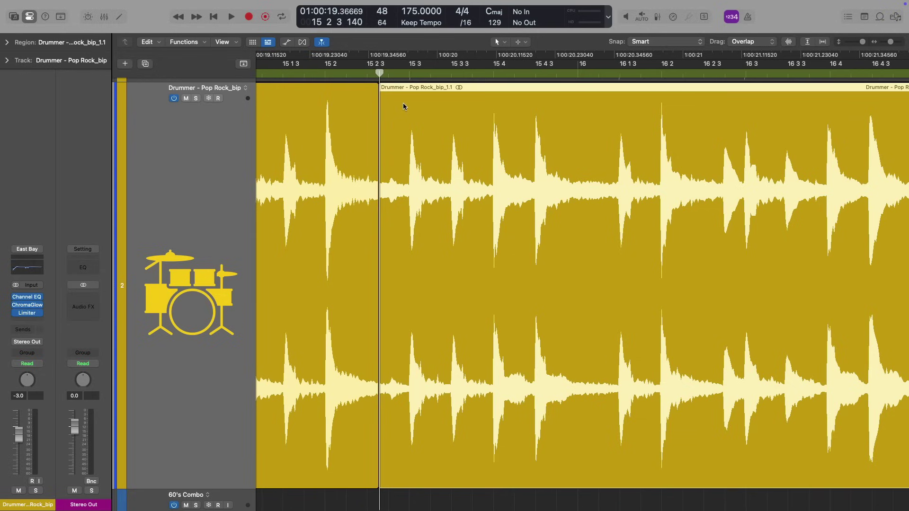
left_click_drag(403, 106, 485, 86)
key("super+z")
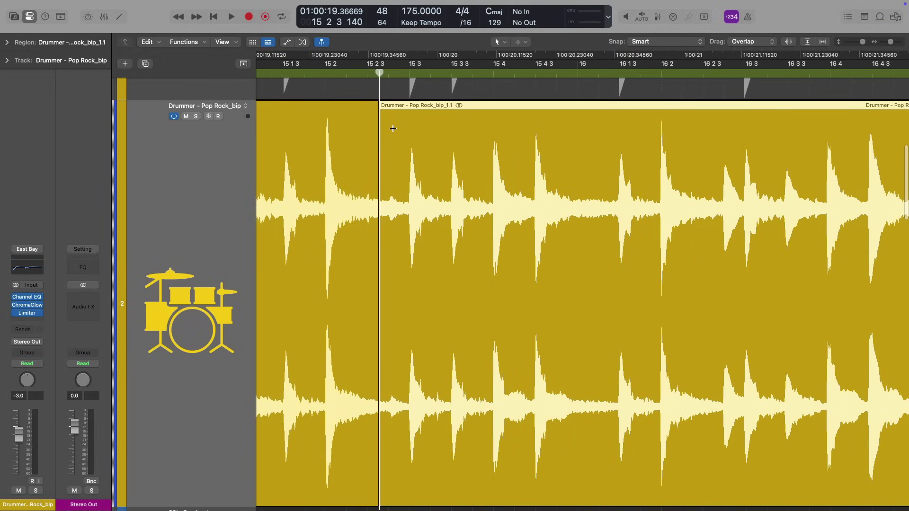
key("super+z")
Step: Re-split the drummer audio at bar 15 beat 2.4, undoing a trial move of the new part
left_click(389, 73)
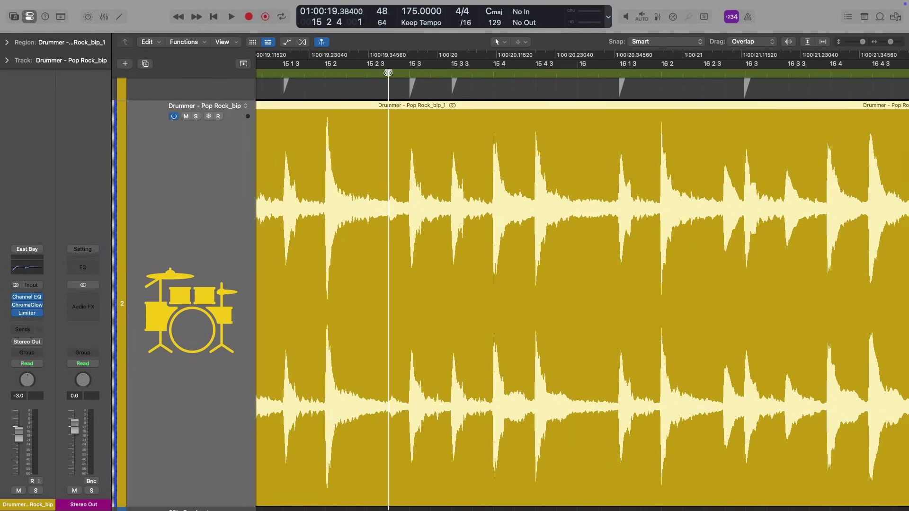
left_click_drag(388, 73, 394, 73)
key("super+t")
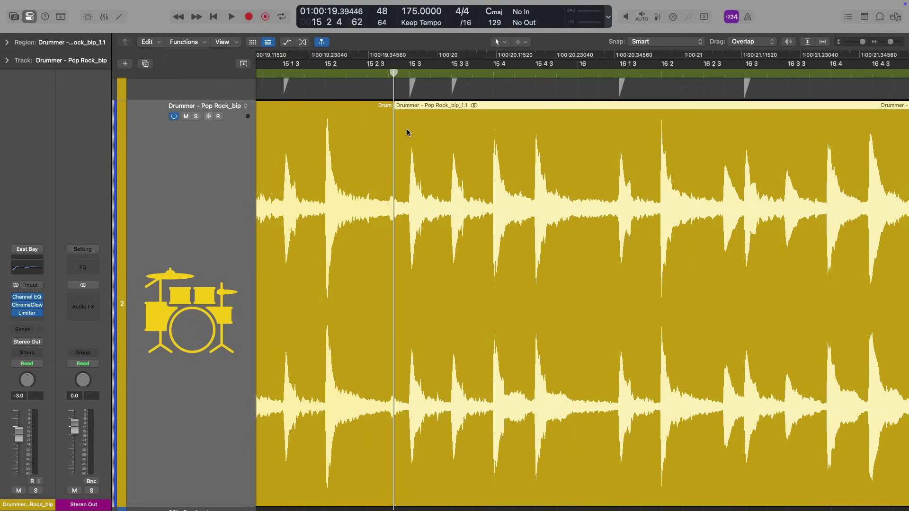
left_click_drag(407, 129, 422, 121)
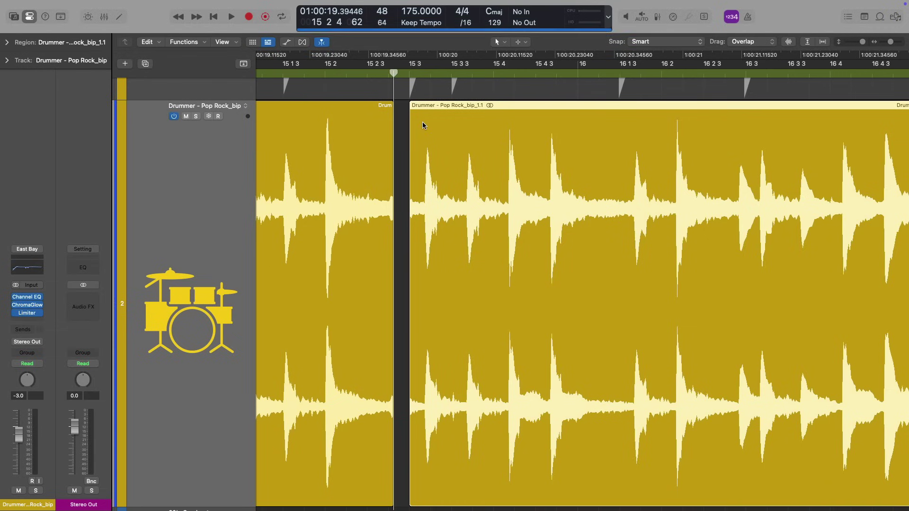
key("super+z")
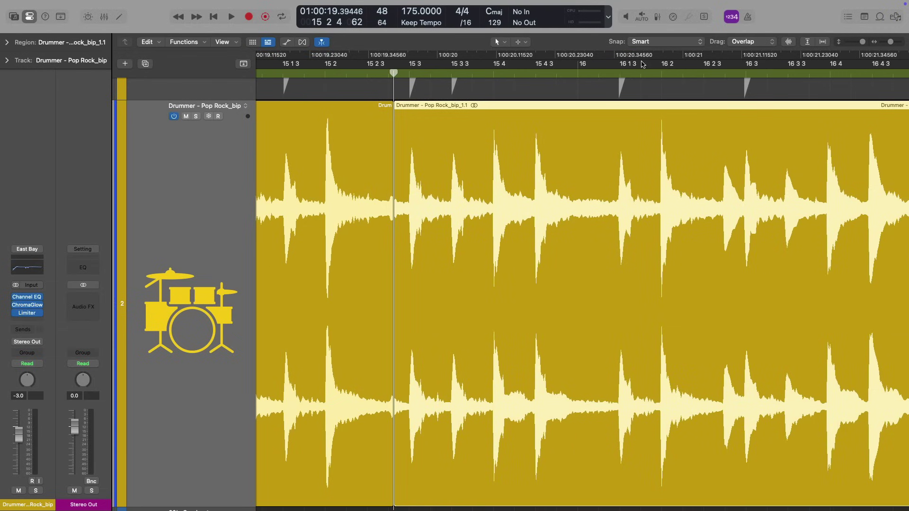
Step: Set Snap Regions to Absolute Value, test a region drag, and show the Drag overlap choices
left_click(647, 42)
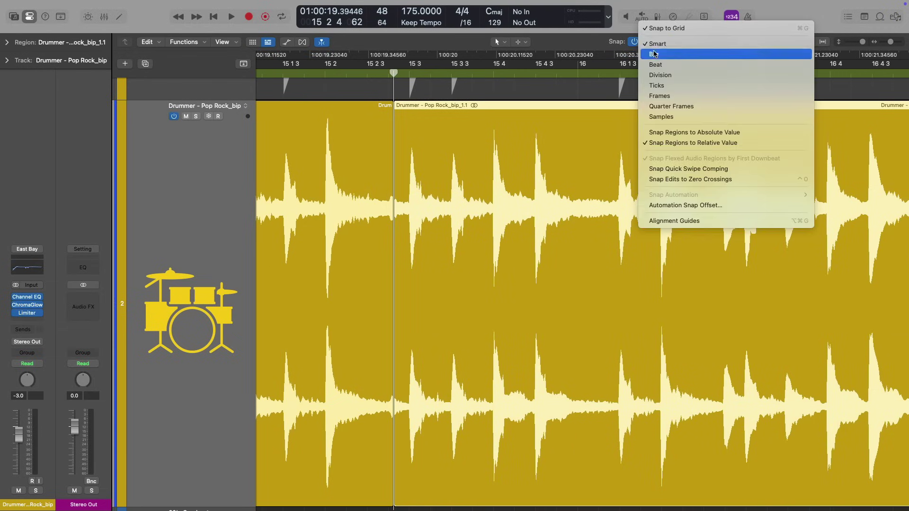
left_click(661, 133)
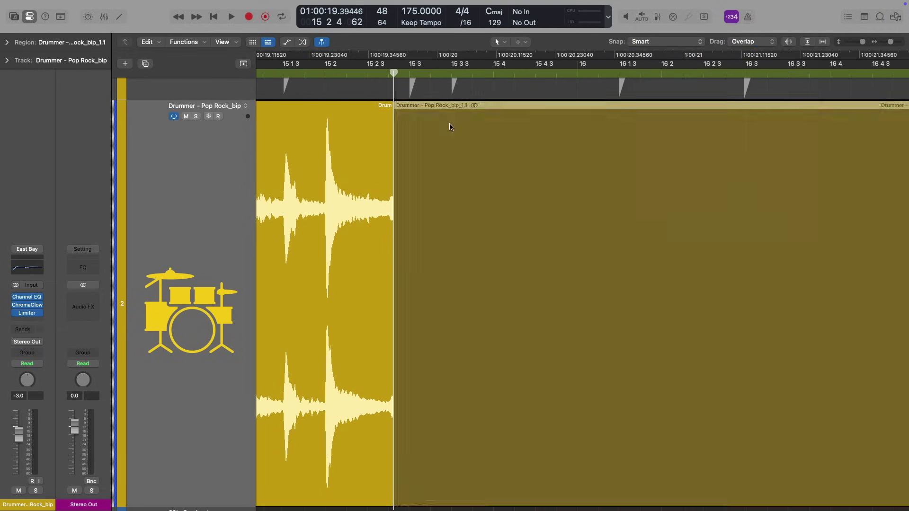
mouse_move(451, 127)
left_mouse_down()
mouse_move(547, 109)
mouse_move(449, 118)
left_mouse_up()
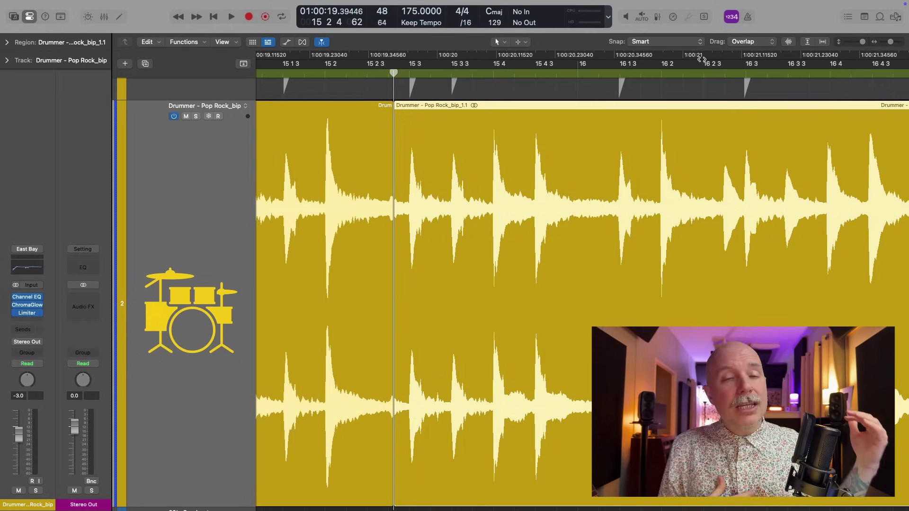
left_click(746, 41)
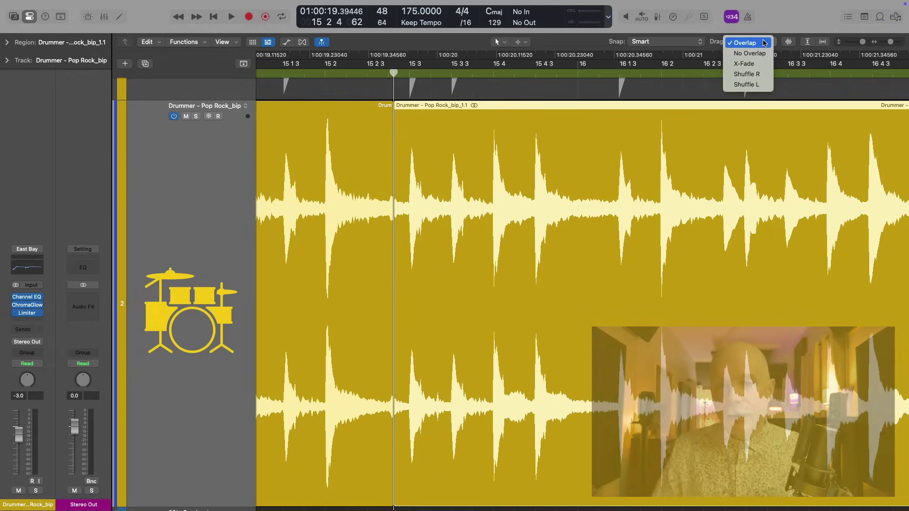
Step: Keeping Overlap mode, move the second Pop Rock region to bar 15 beat 2.2, comparing with undo/redo
left_click(676, 118)
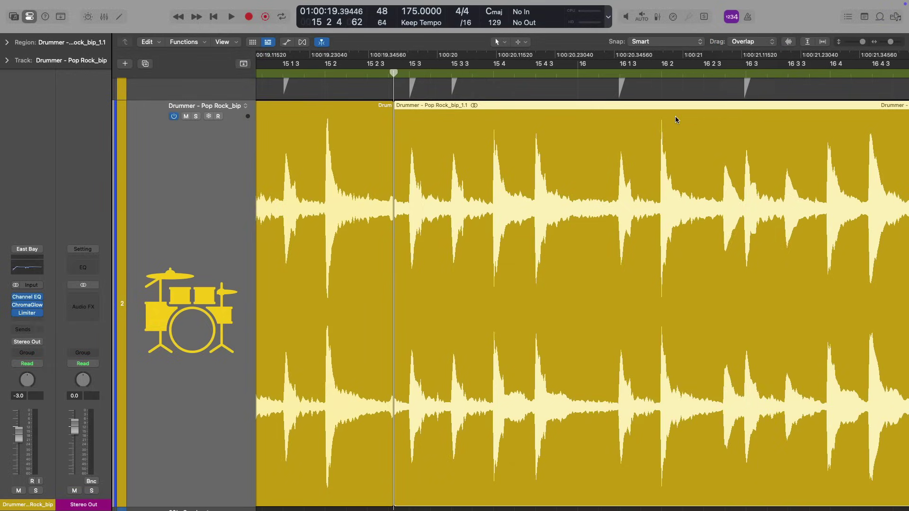
left_click_drag(675, 120, 633, 120)
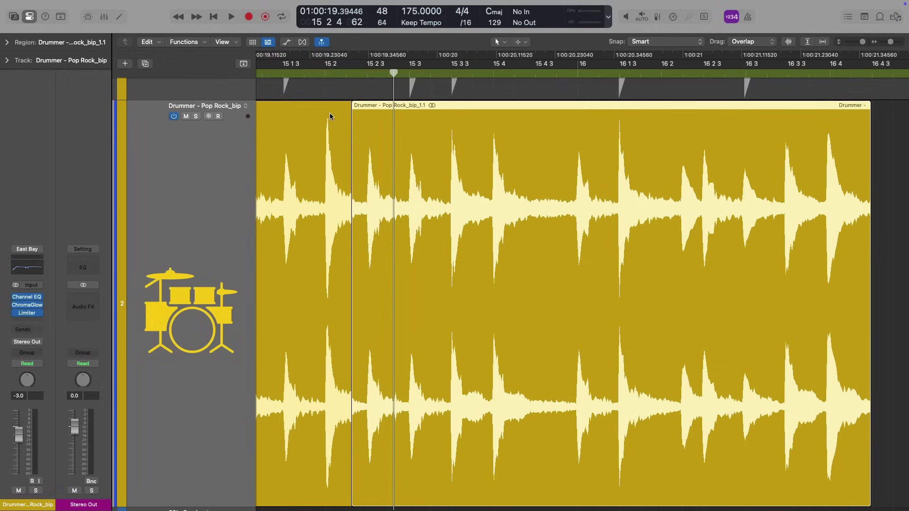
key("super+z")
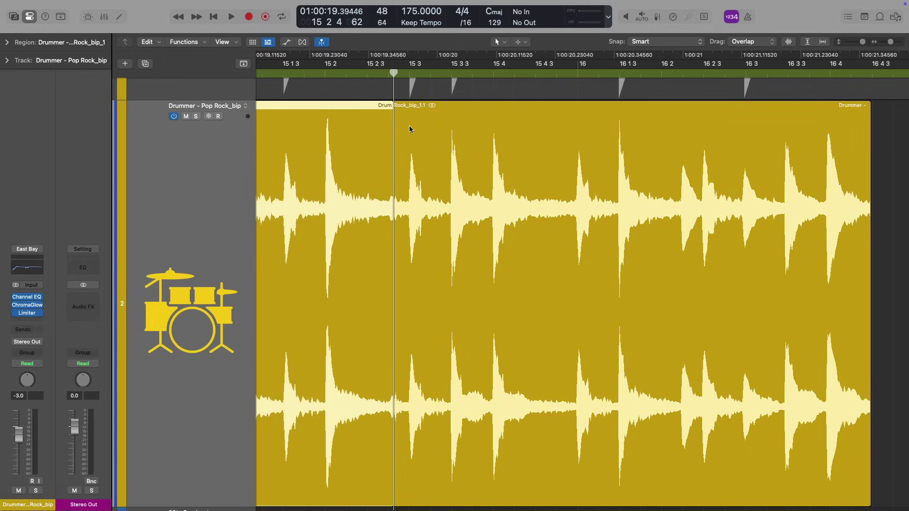
key("super+shift+z")
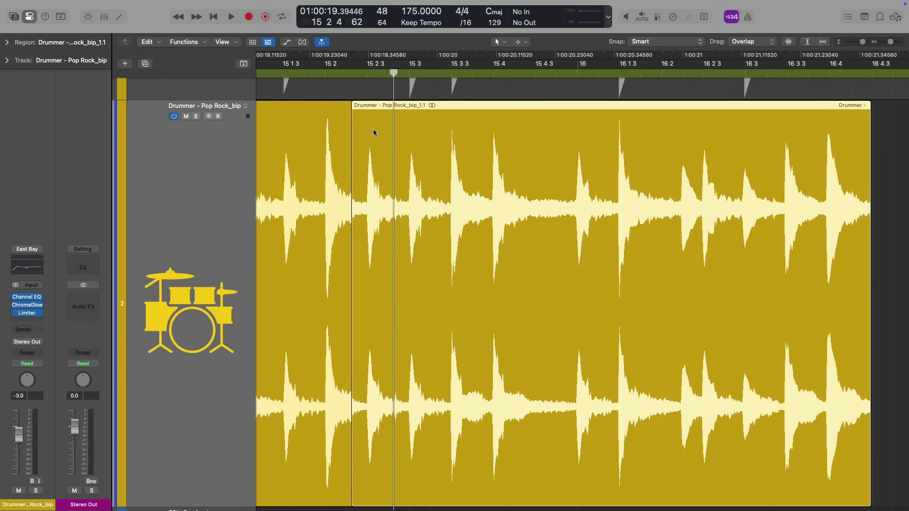
key("super+z")
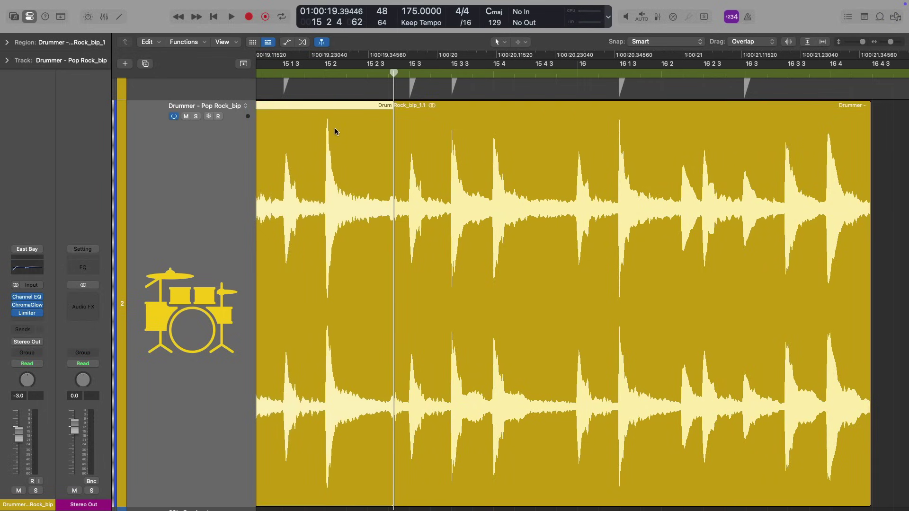
key("super+shift+z")
key("super+z")
key("super+shift+z")
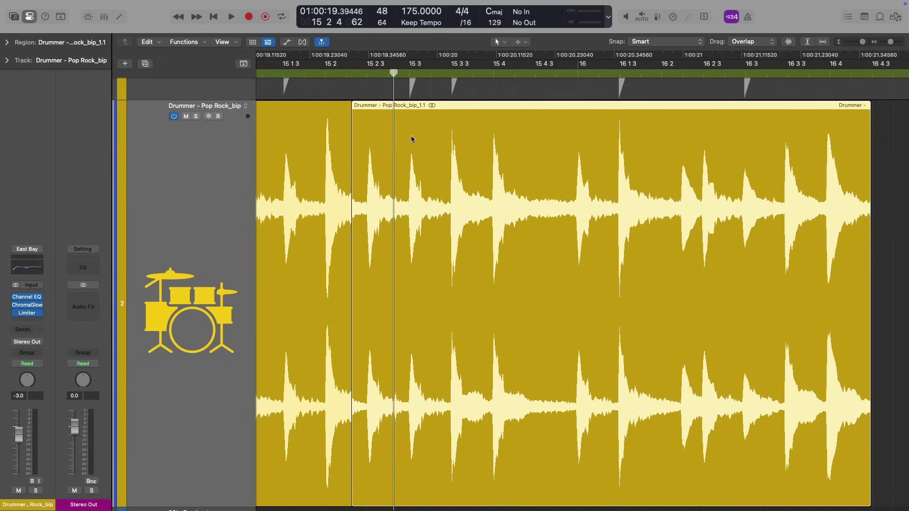
Step: Set the Drag mode to No Overlap and nudge the Pop Rock drummer regions to span bars 1–17
left_click(758, 42)
left_click(756, 51)
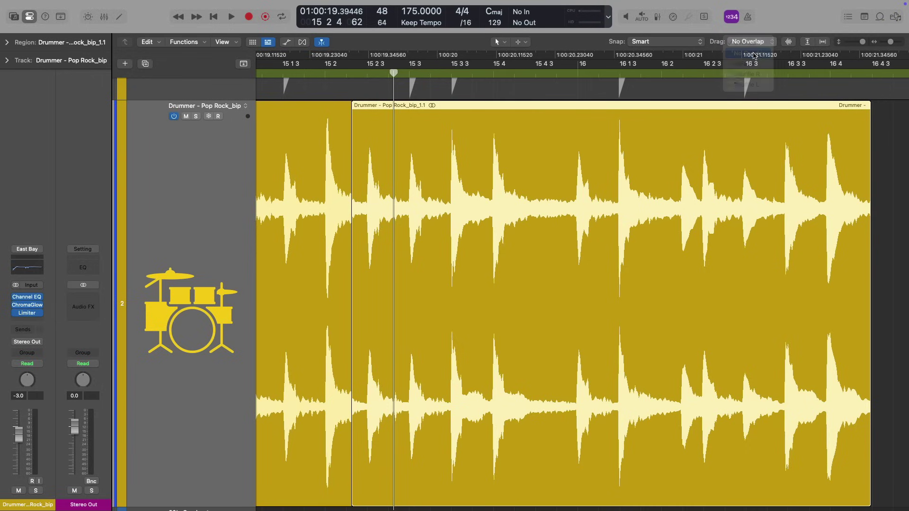
left_click_drag(421, 129, 385, 132)
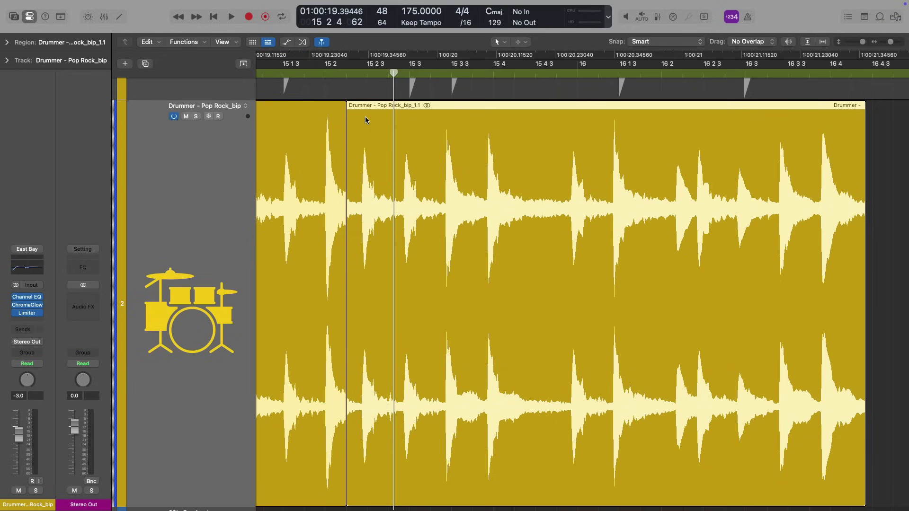
left_click_drag(321, 116, 362, 109)
left_click(399, 111)
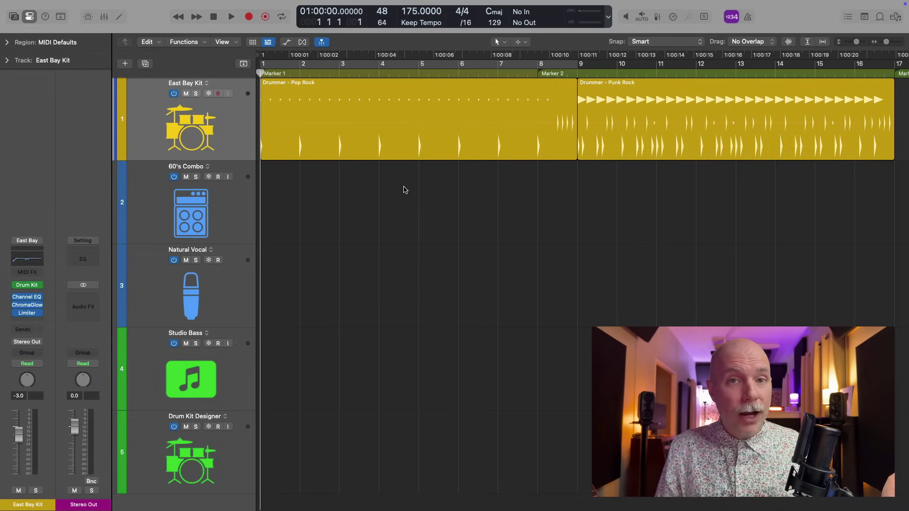
Step: Confirm the 60's Combo track's input is Guitar 1, then begin creating a new track
left_click(205, 213)
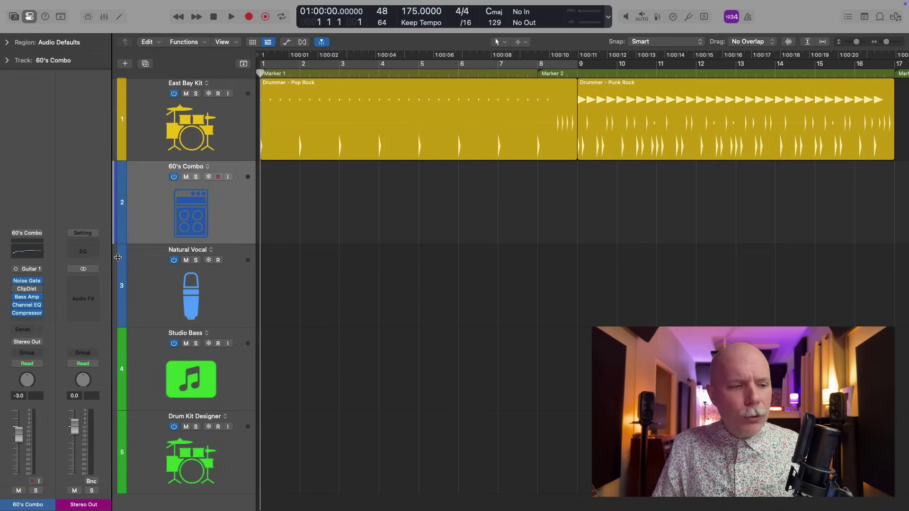
left_click(32, 272)
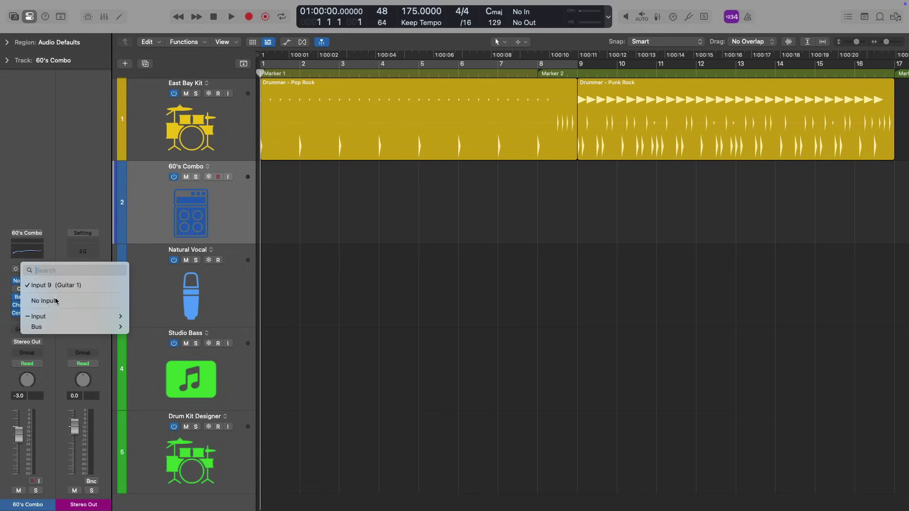
left_click(71, 164)
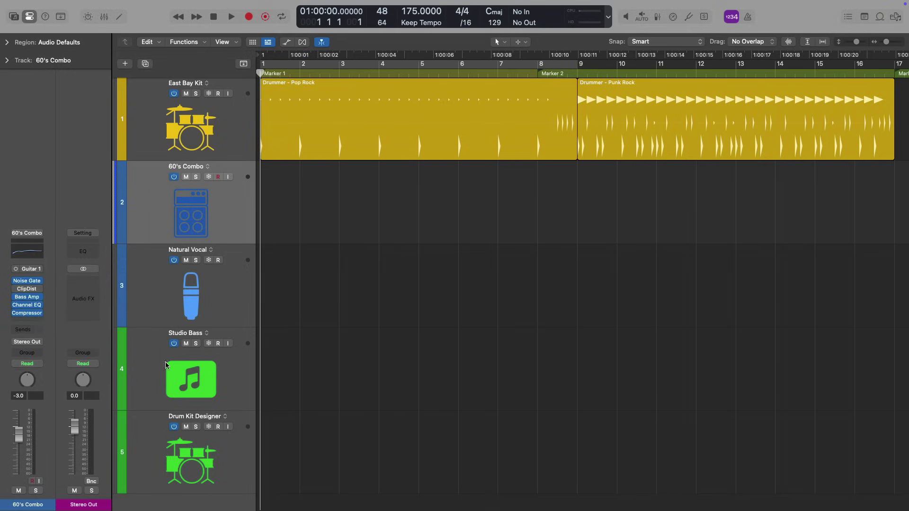
key("alt+super+s")
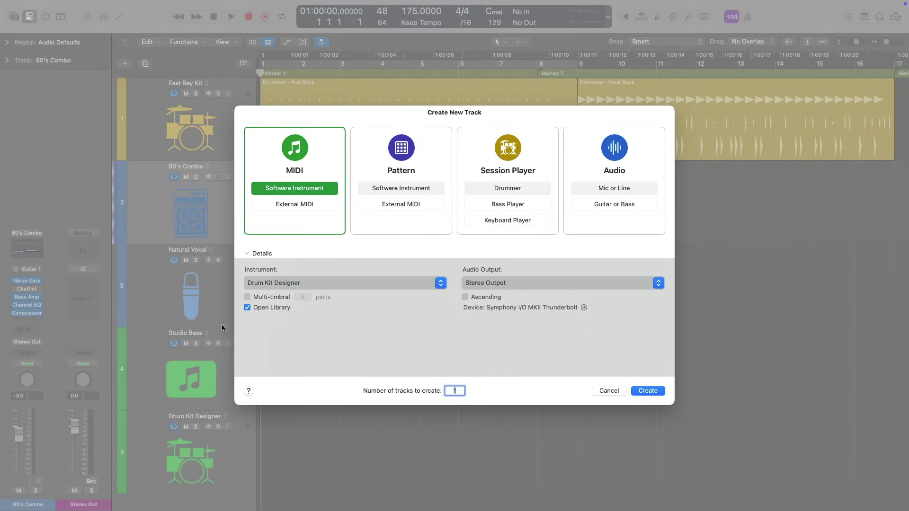
Step: Create a Software Instrument track using the Vintage B3 Organ
left_click(295, 287)
mouse_move(299, 372)
mouse_move(293, 351)
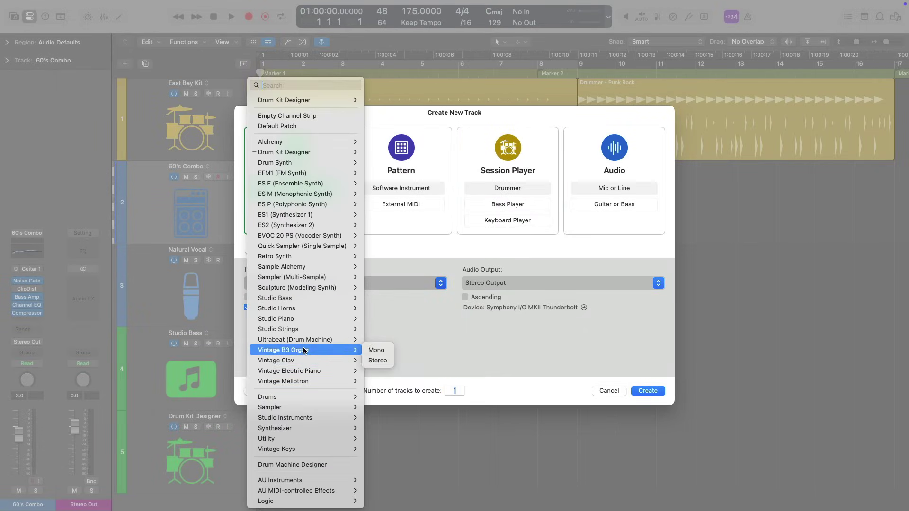
left_click(377, 363)
left_click(648, 391)
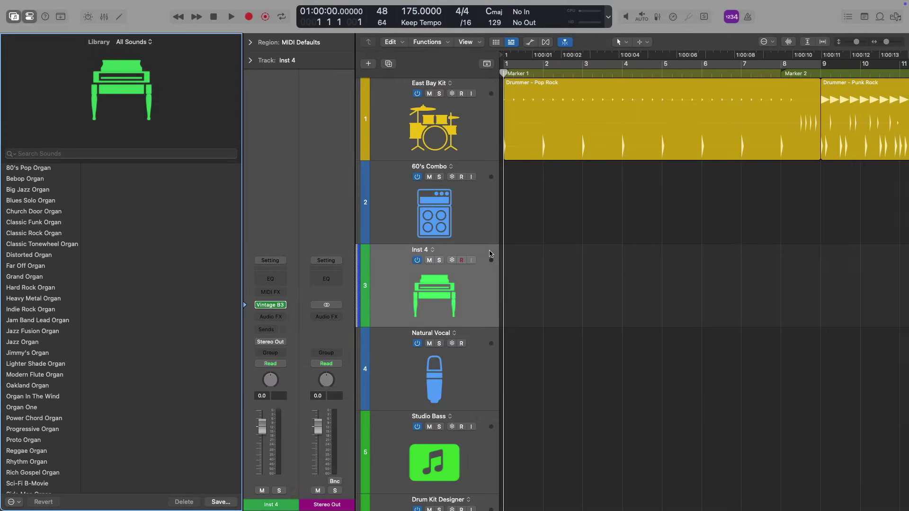
Step: Delete the new Inst 4 organ track, leaving the original five tracks
key("y")
left_click(231, 217)
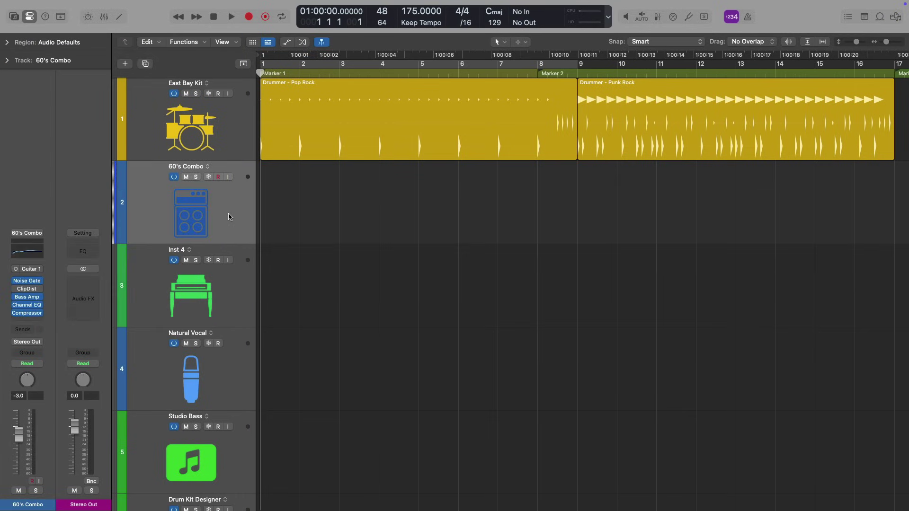
left_click(217, 373)
left_click(221, 290)
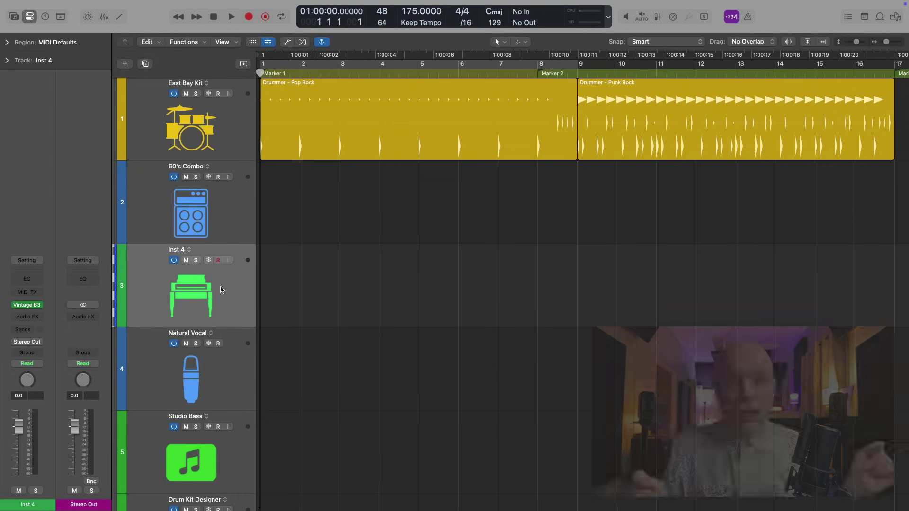
key("super+BackSpace")
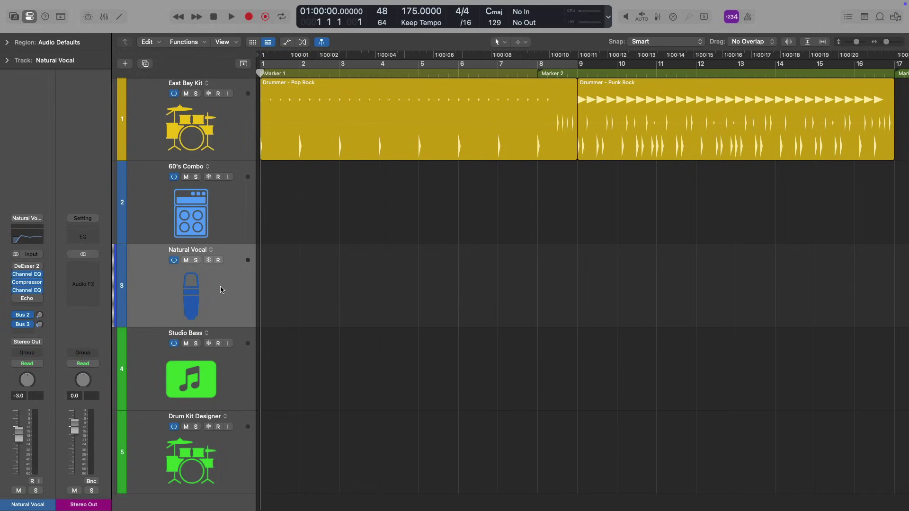
Step: Review the East Bay Kit and 60's Combo tracks, toggling the sound library
left_click(214, 144)
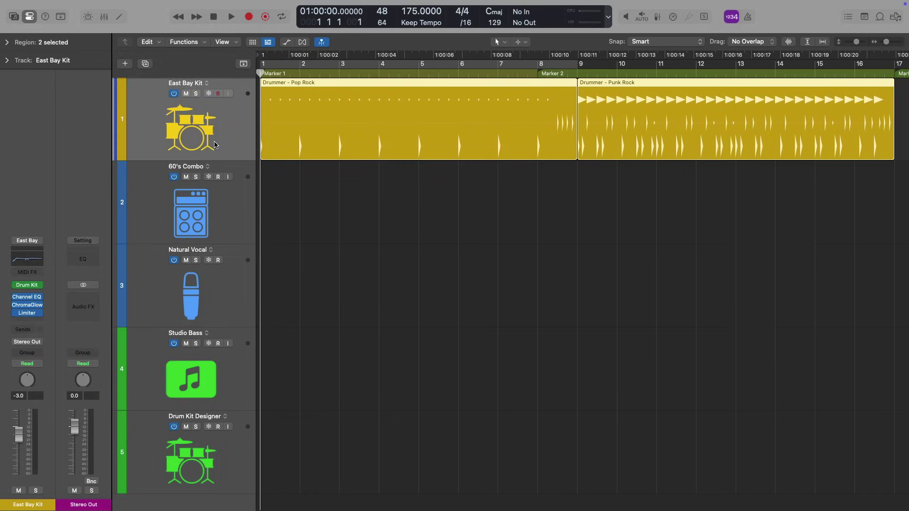
left_click(211, 194)
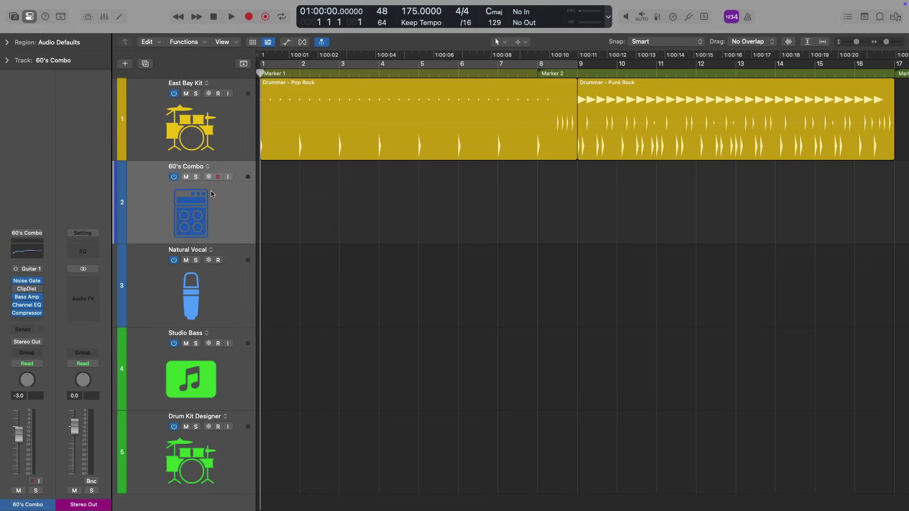
mouse_move(30, 305)
key("y")
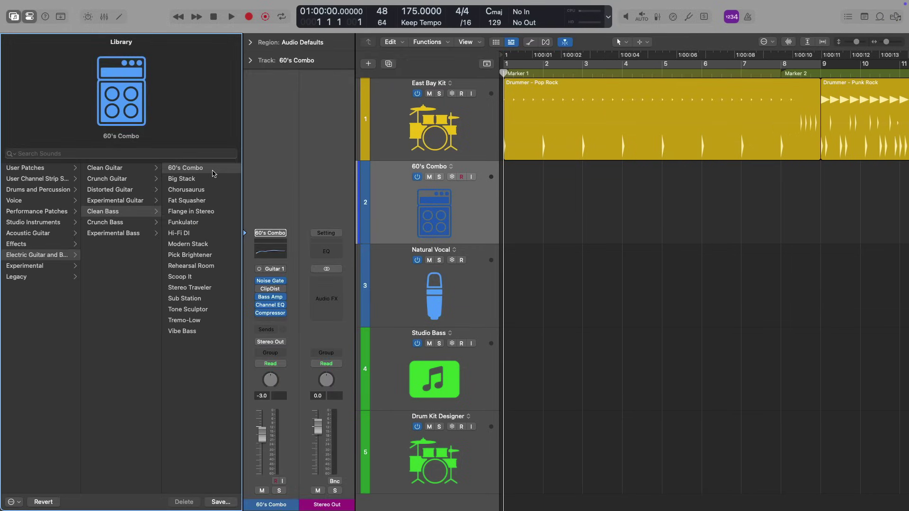
key("y")
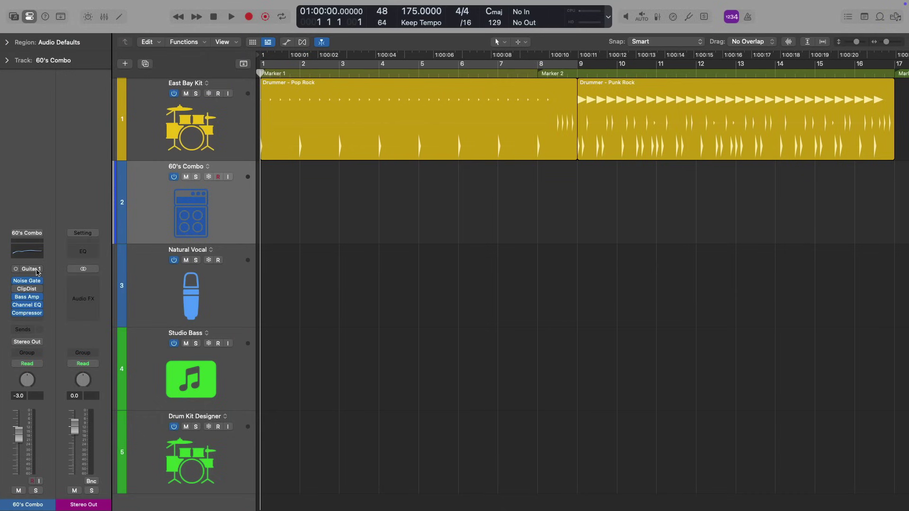
Step: Create a guitar/bass audio track with its input set to Input 9 (Guitar 1)
key("alt+super+n")
key("Right")
key("Right")
key("Right")
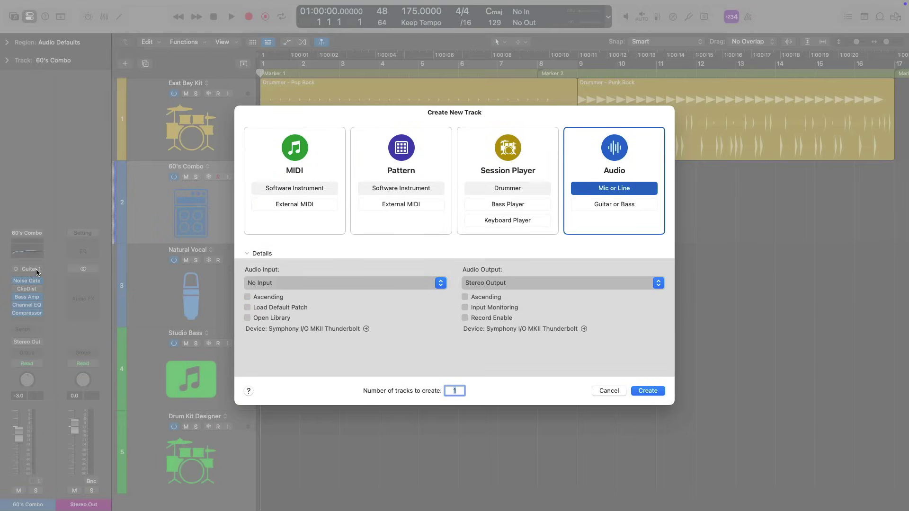
key("Down")
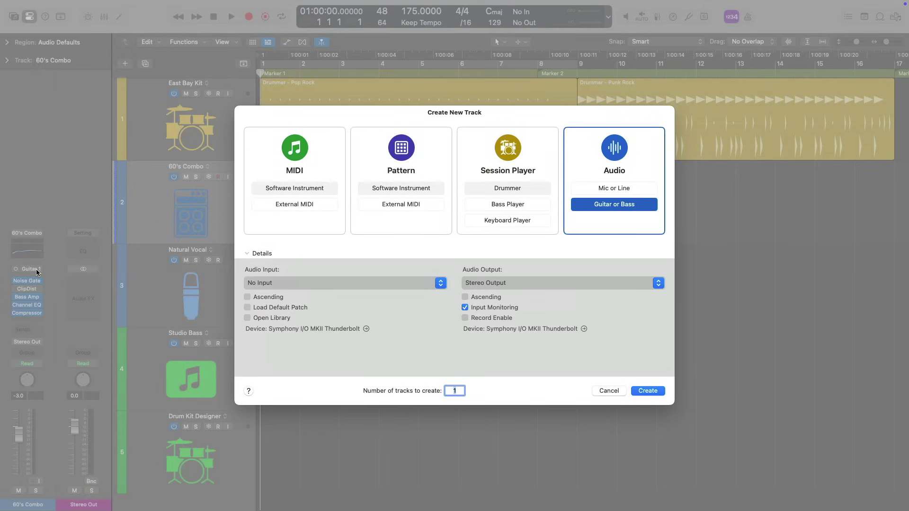
left_click(282, 281)
mouse_move(303, 295)
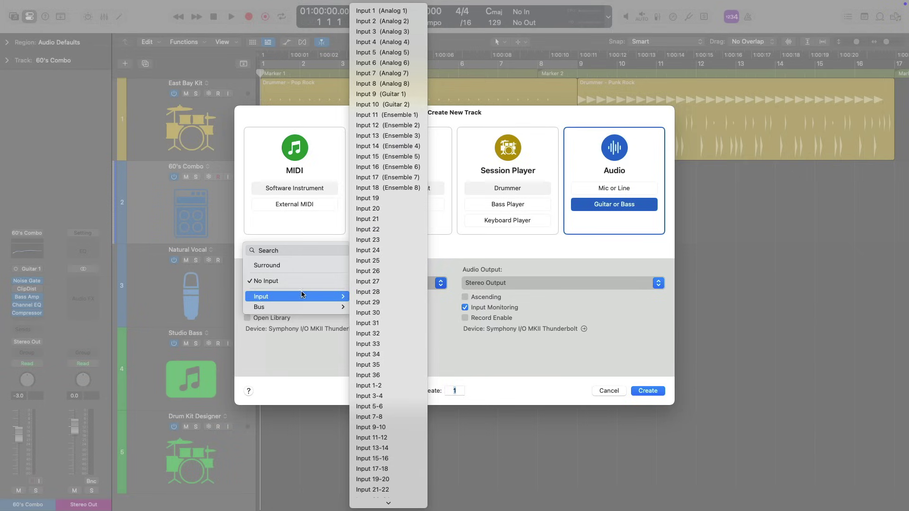
left_click(382, 94)
left_click(642, 391)
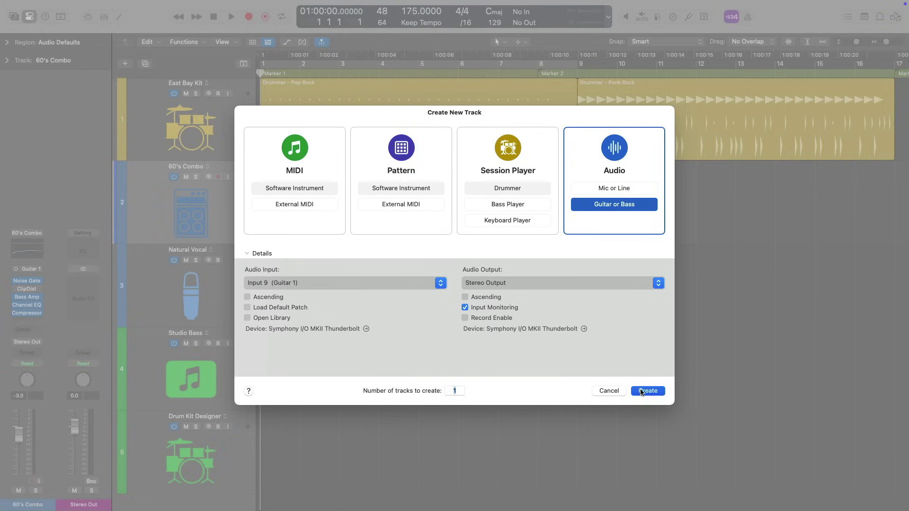
Step: Load the Fuzz For Days electric guitar patch onto track 3
key("y")
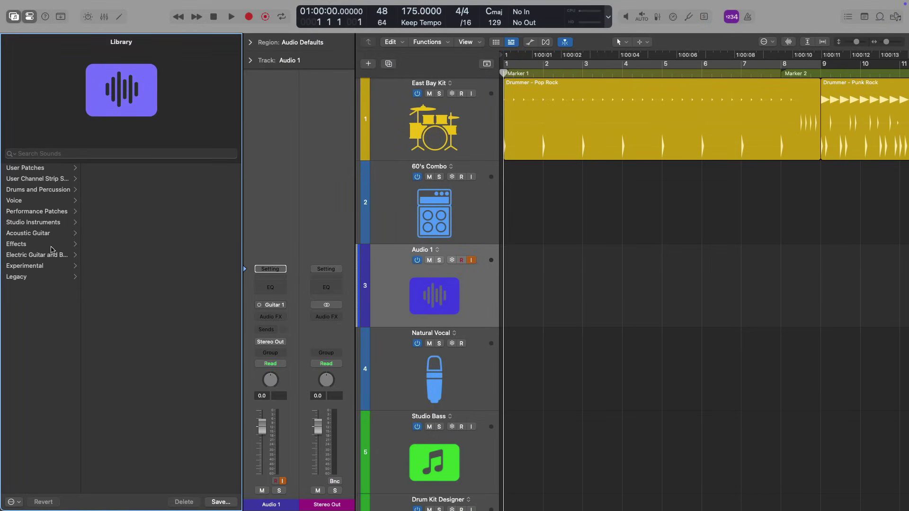
left_click(53, 256)
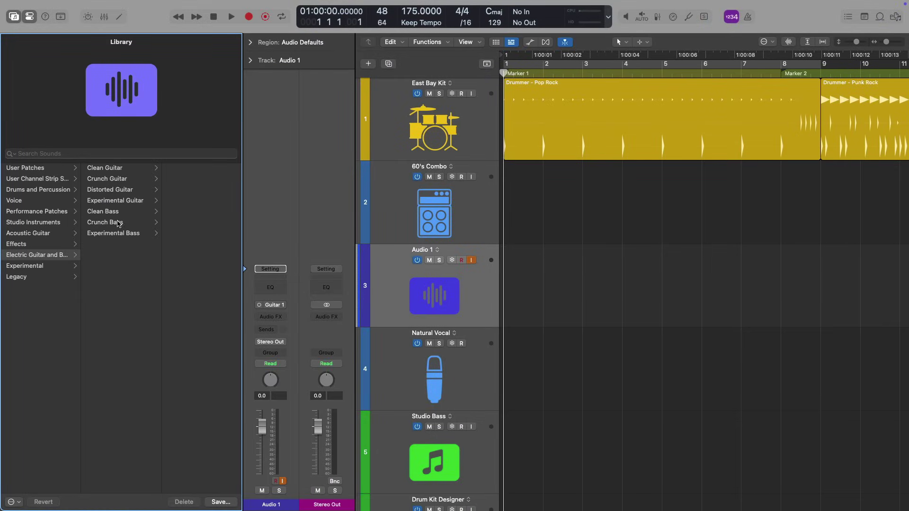
left_click(125, 204)
left_click(192, 290)
key("y")
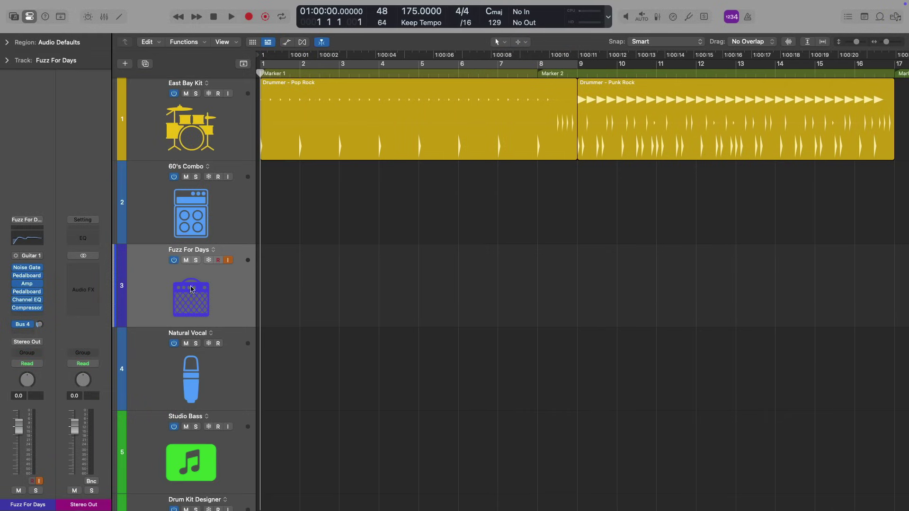
Step: Delete the Studio Bass and Drum Kit Designer tracks
left_click(171, 387)
scroll(172, 391, "down", 2)
left_click(173, 401)
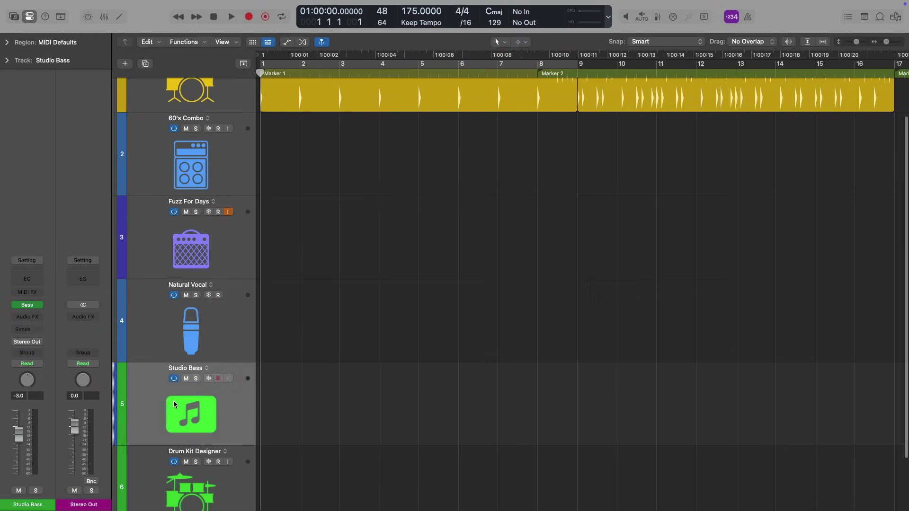
scroll(173, 401, "down", 2)
left_click(173, 423, "shift")
key("super+BackSpace")
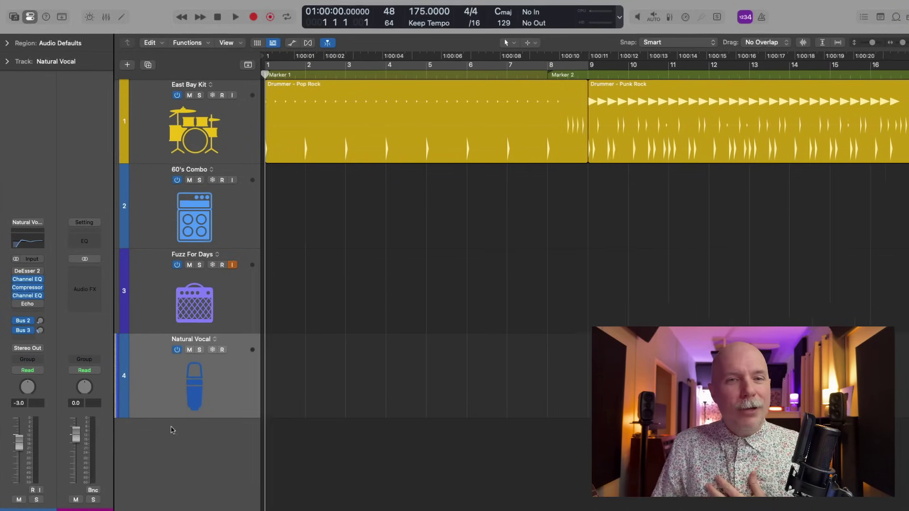
Step: Open the General settings and try the Startup Action options Ask and Select a Template
left_click(29, 6)
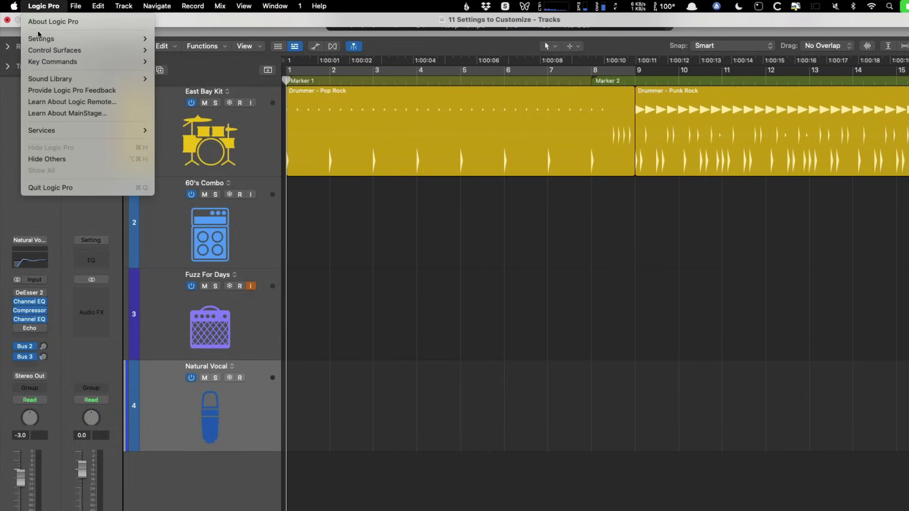
mouse_move(41, 39)
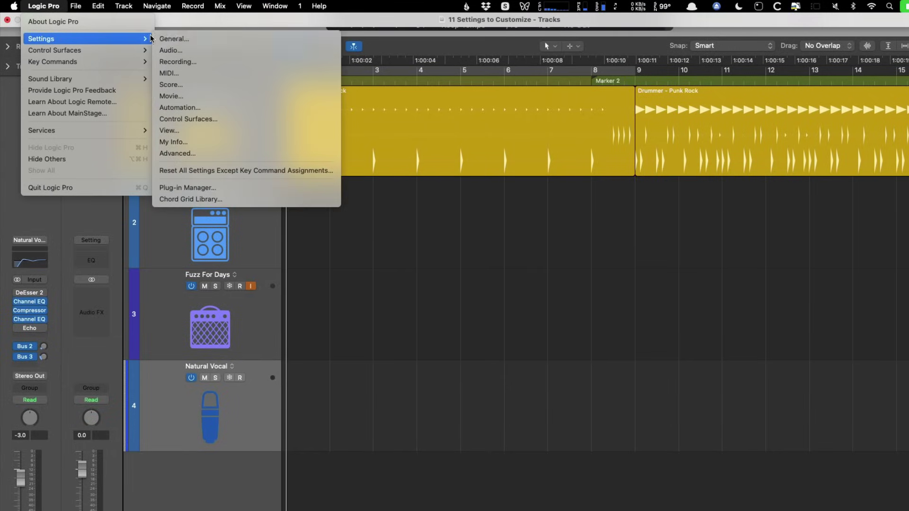
left_click(194, 39)
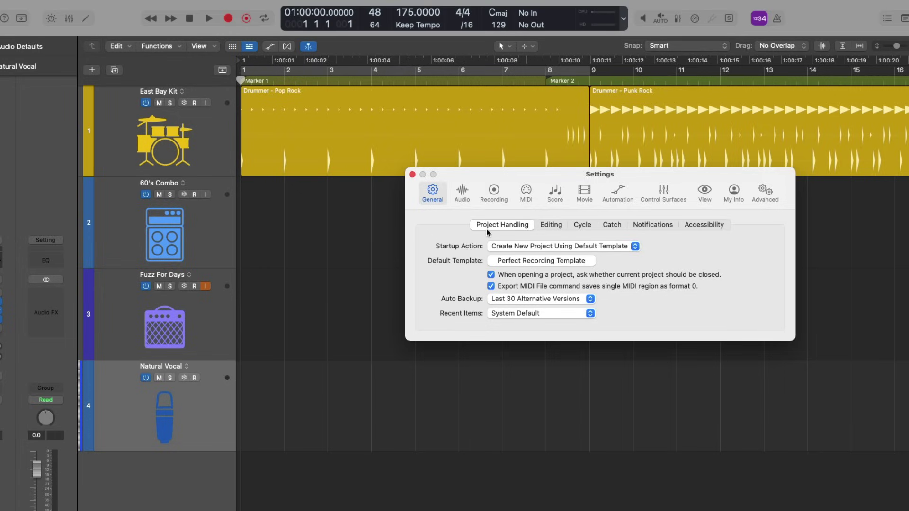
left_click(503, 250)
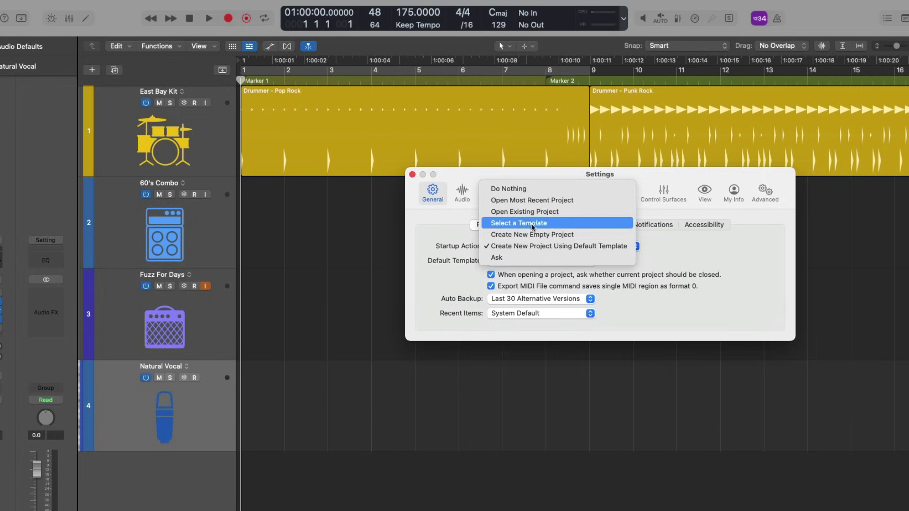
left_click(529, 259)
left_click(528, 246)
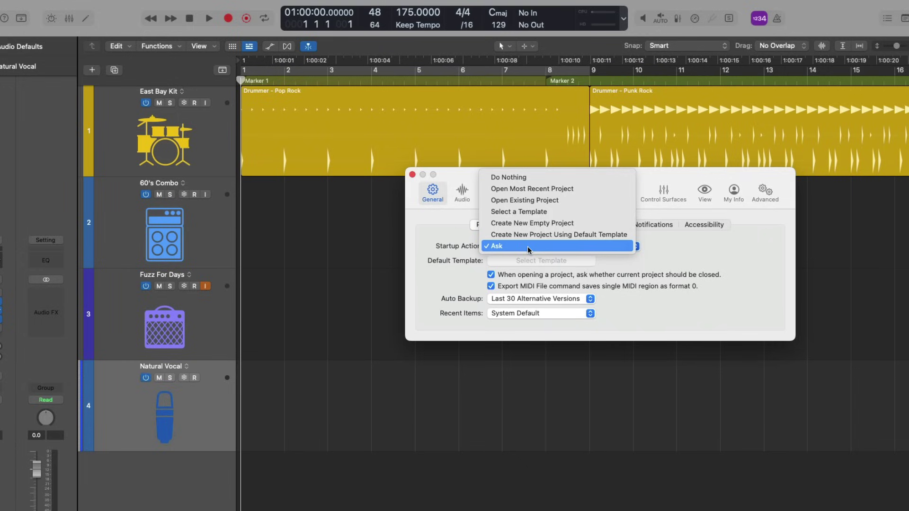
left_click(535, 214)
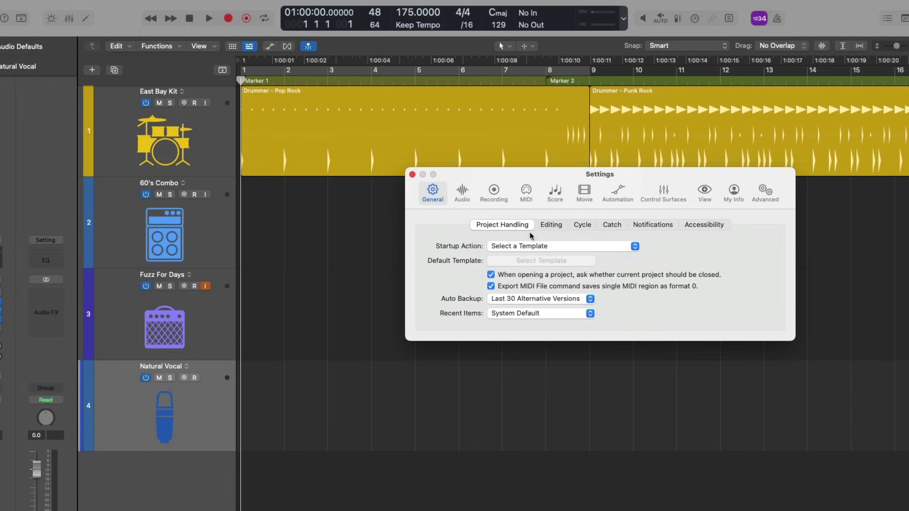
Step: Set Startup Action to Create New Project Using Default Template and check the Perfect Recording Template default
left_click(529, 246)
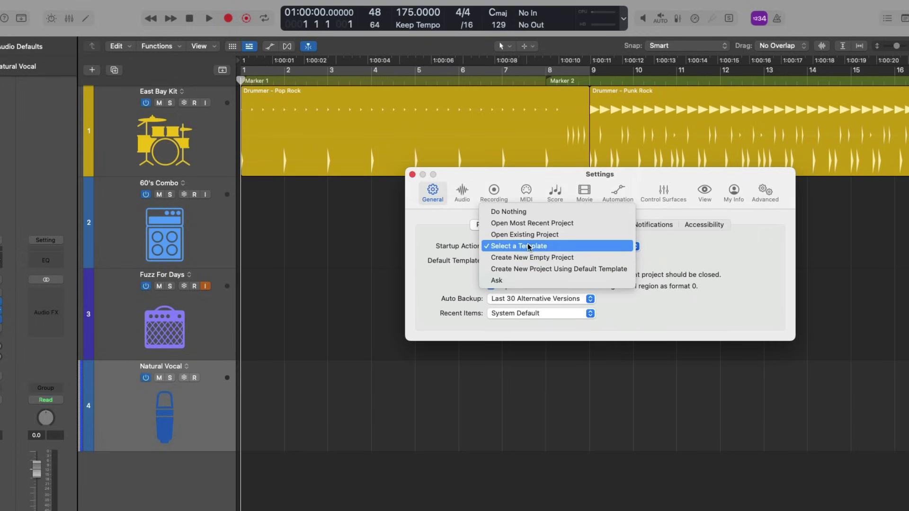
left_click(527, 268)
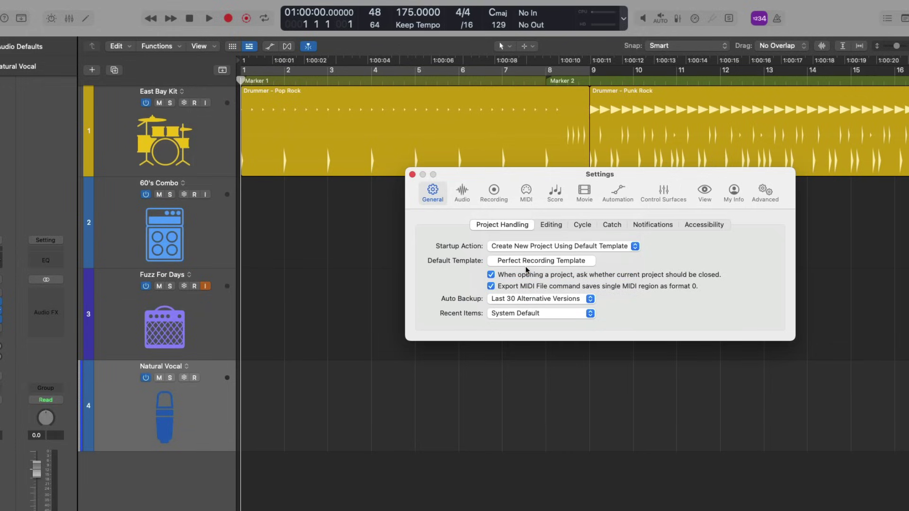
left_click(526, 262)
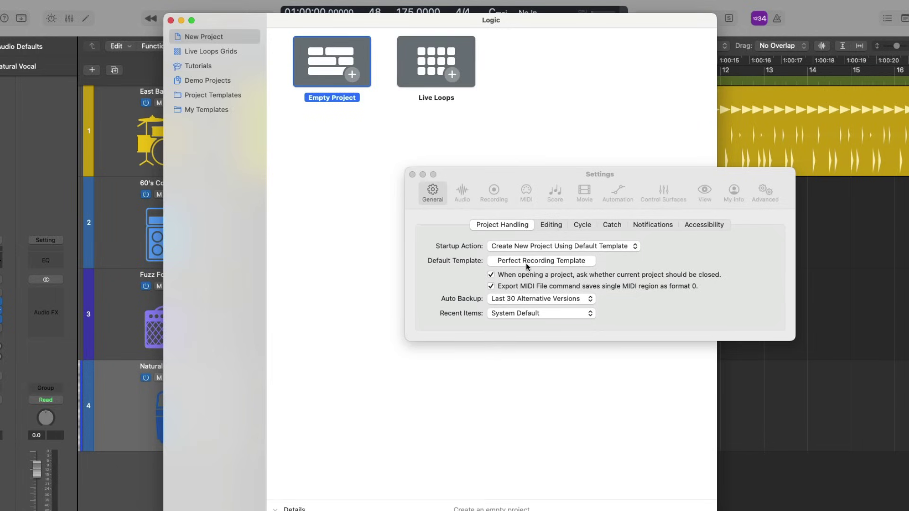
key("Escape")
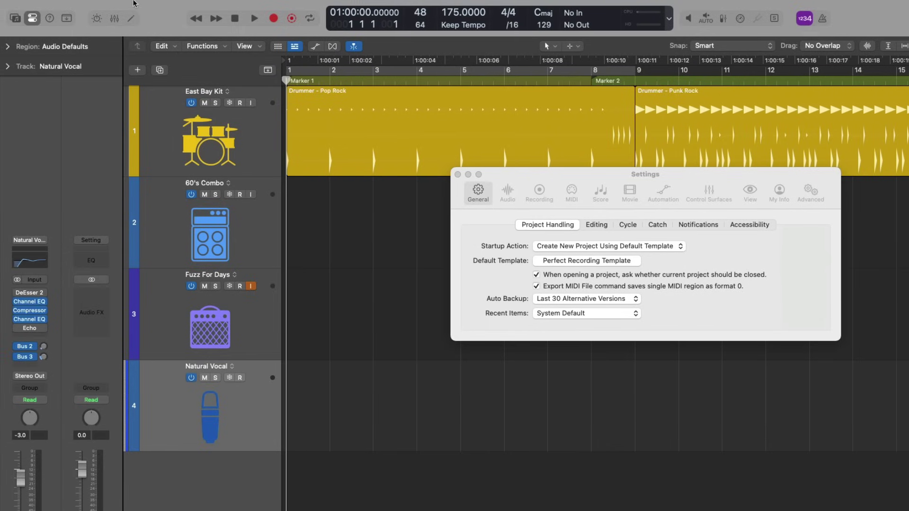
Step: Save the project as template 'Perfect Recording Template', replacing the existing one
left_click(76, 6)
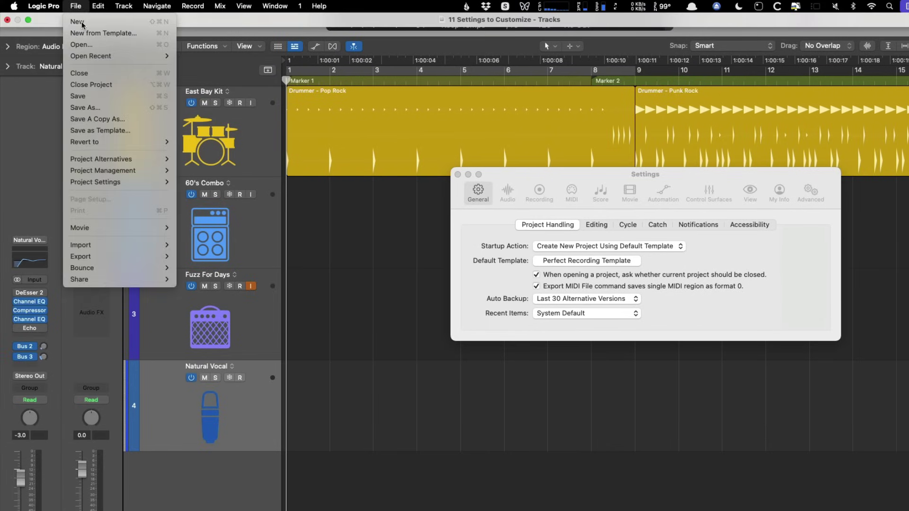
left_click(94, 131)
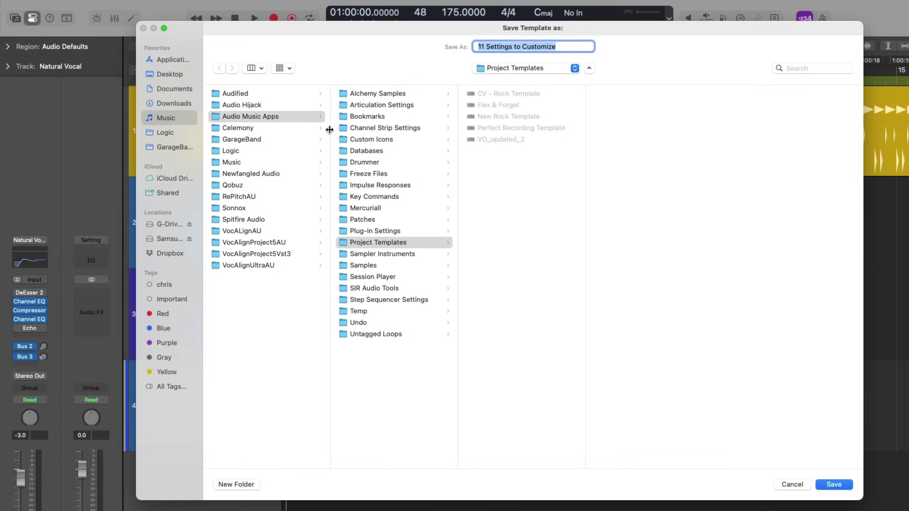
left_click(494, 128)
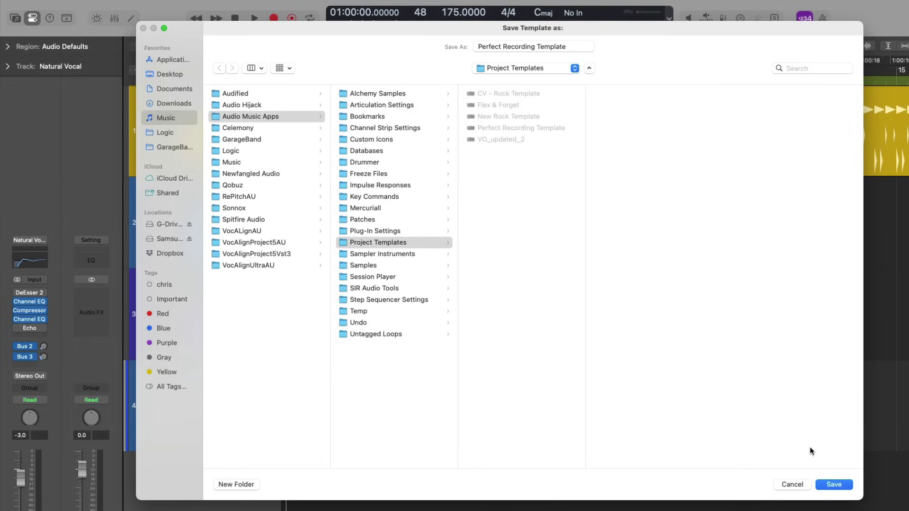
left_click(828, 484)
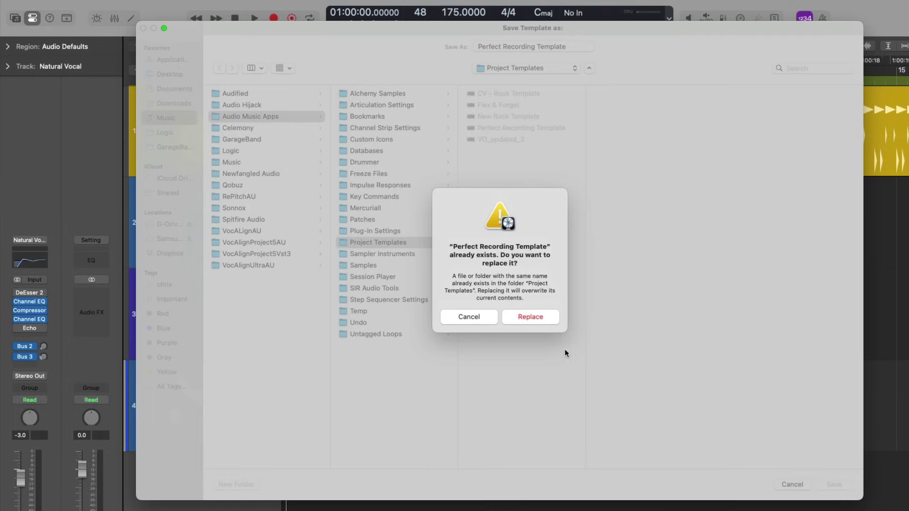
left_click(531, 317)
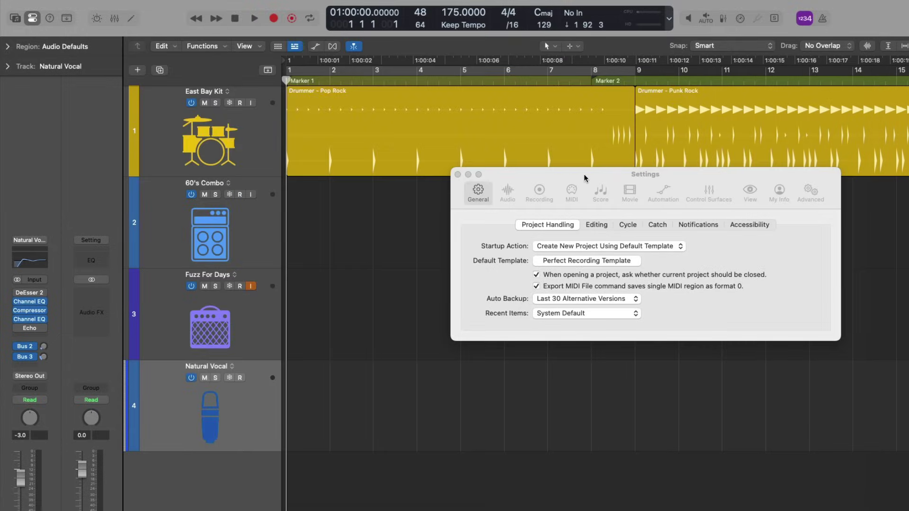
Step: Choose Perfect Recording Template from My Templates as the default template
left_click(577, 262)
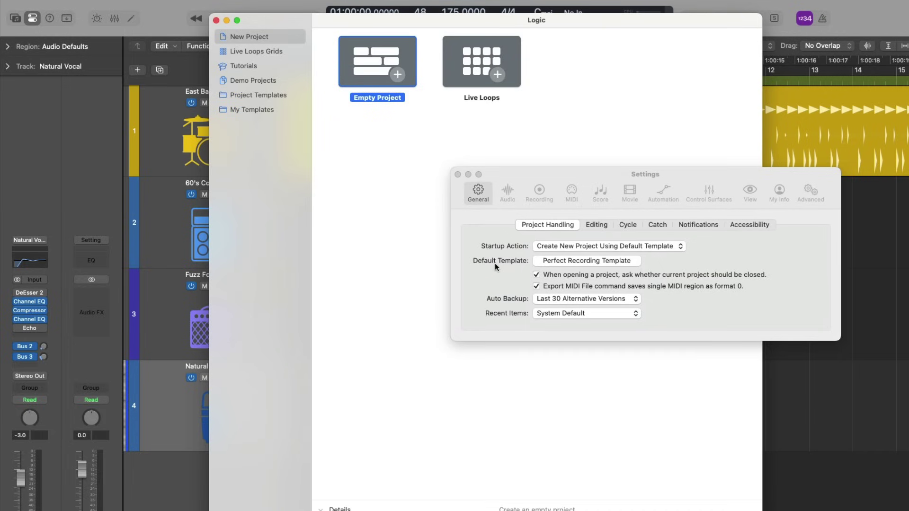
left_click(286, 112)
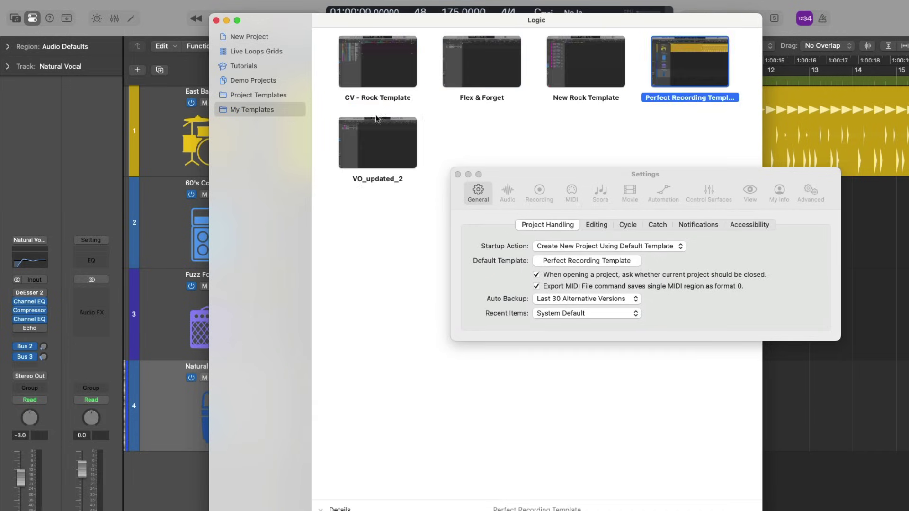
left_click(604, 77)
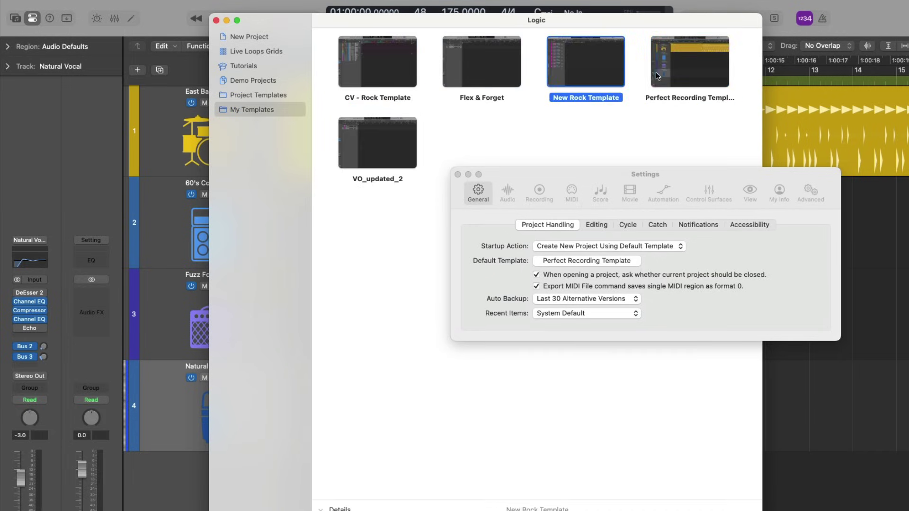
left_click(658, 76)
left_click(500, 63)
left_click(681, 67)
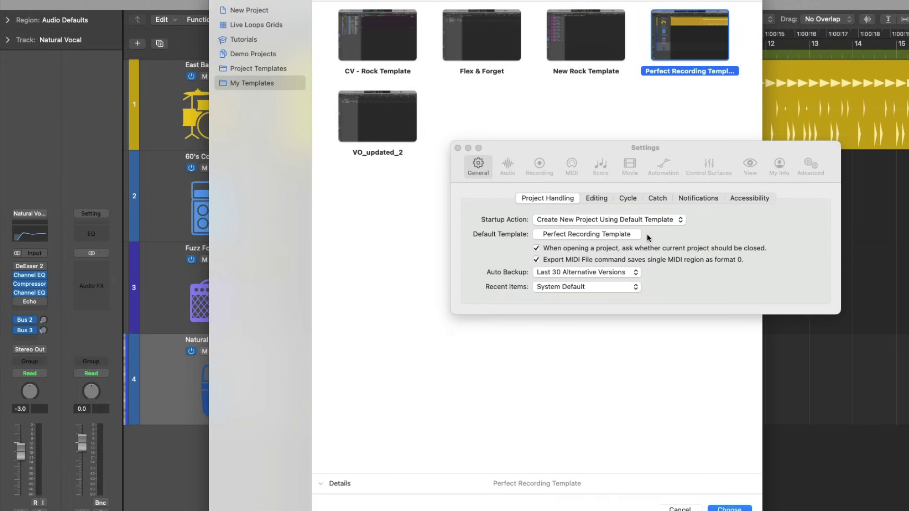
left_click(733, 485)
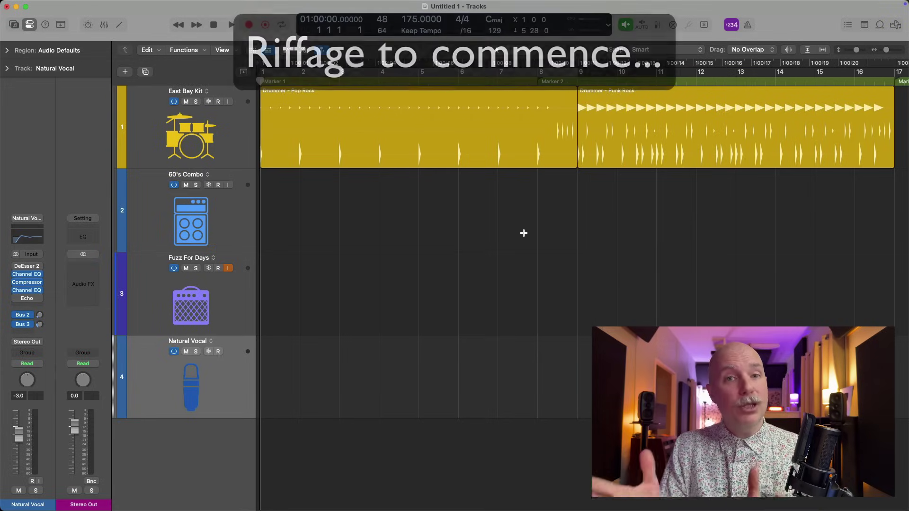
Step: Disable input monitoring on Fuzz For Days and record a guitar take from bar 9 to about bar 18
key("Up")
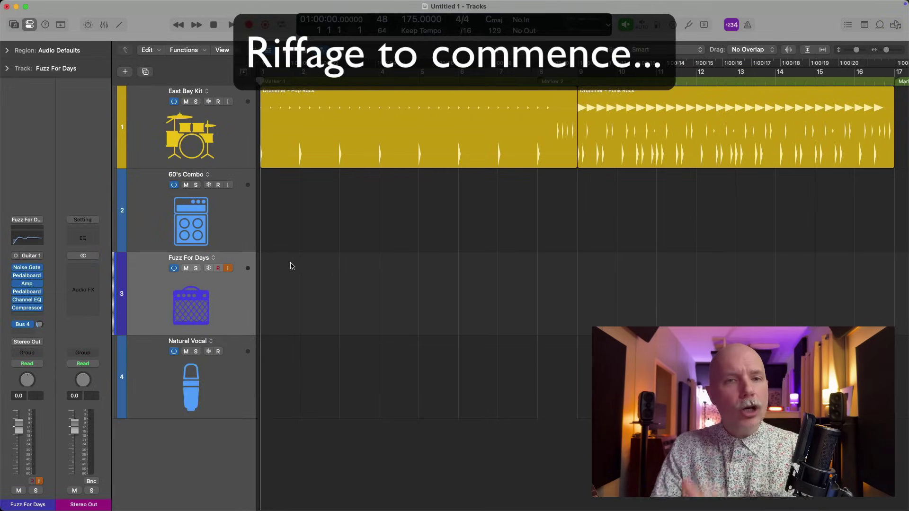
left_click(229, 269)
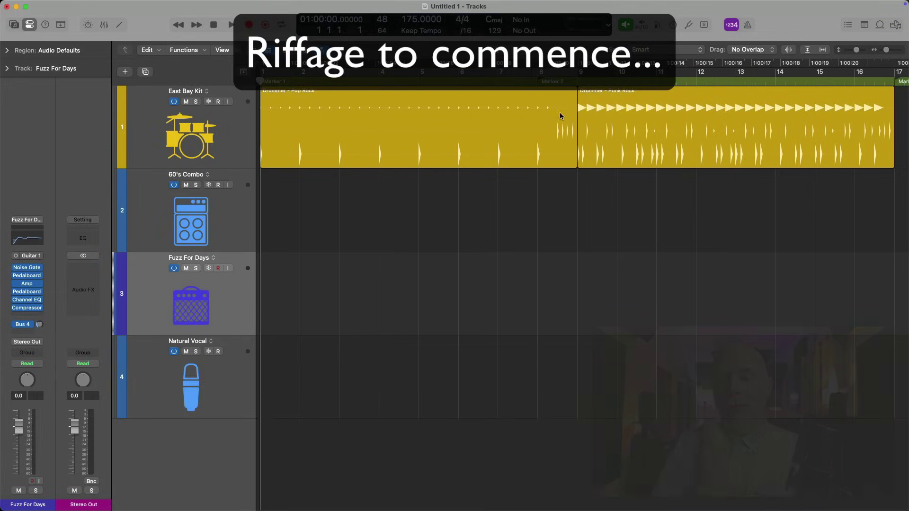
left_click(577, 83)
key("space")
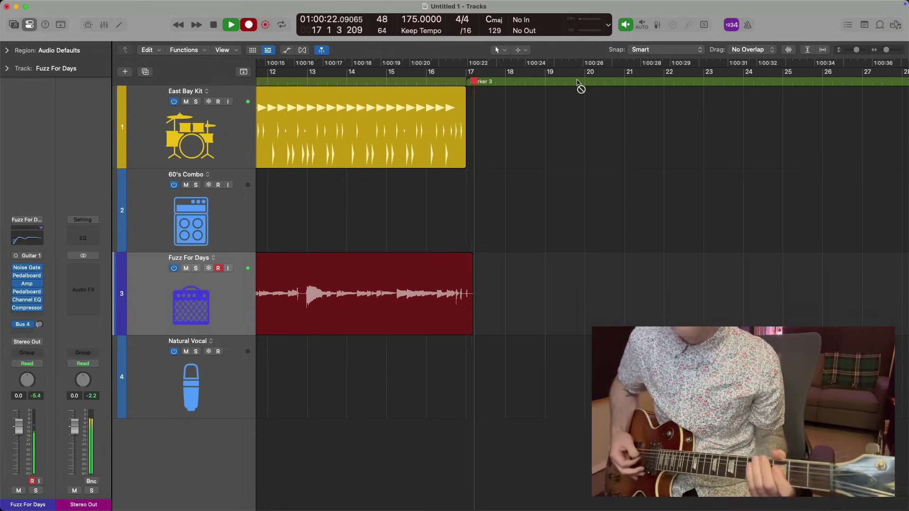
key("space")
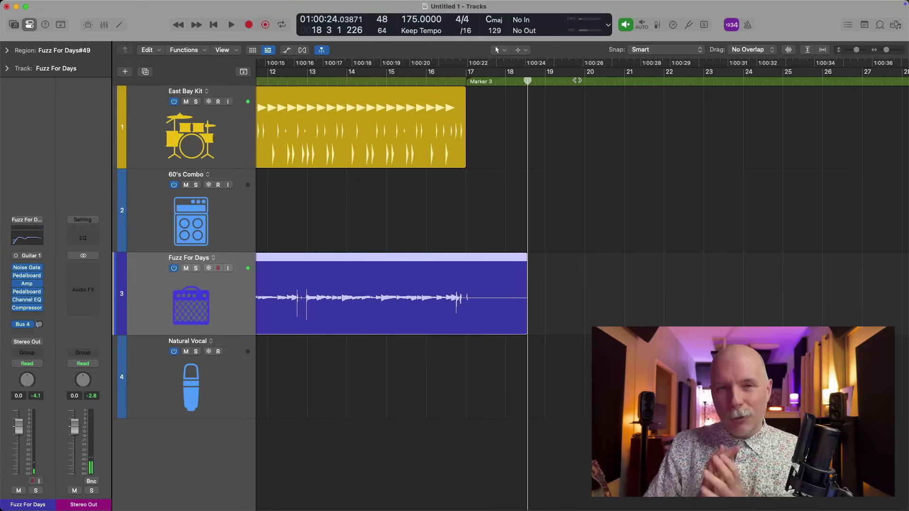